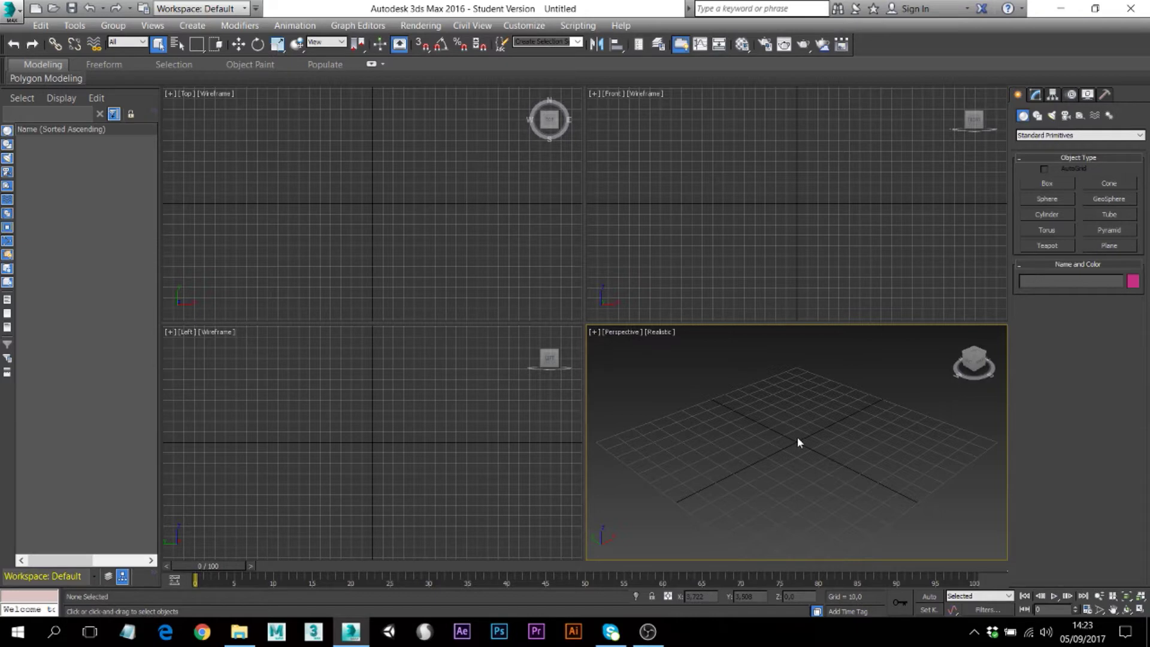
Step: Maximize the perspective view and create a standing skeleton biped on the grid
{"action": "key", "text": "alt+w"}
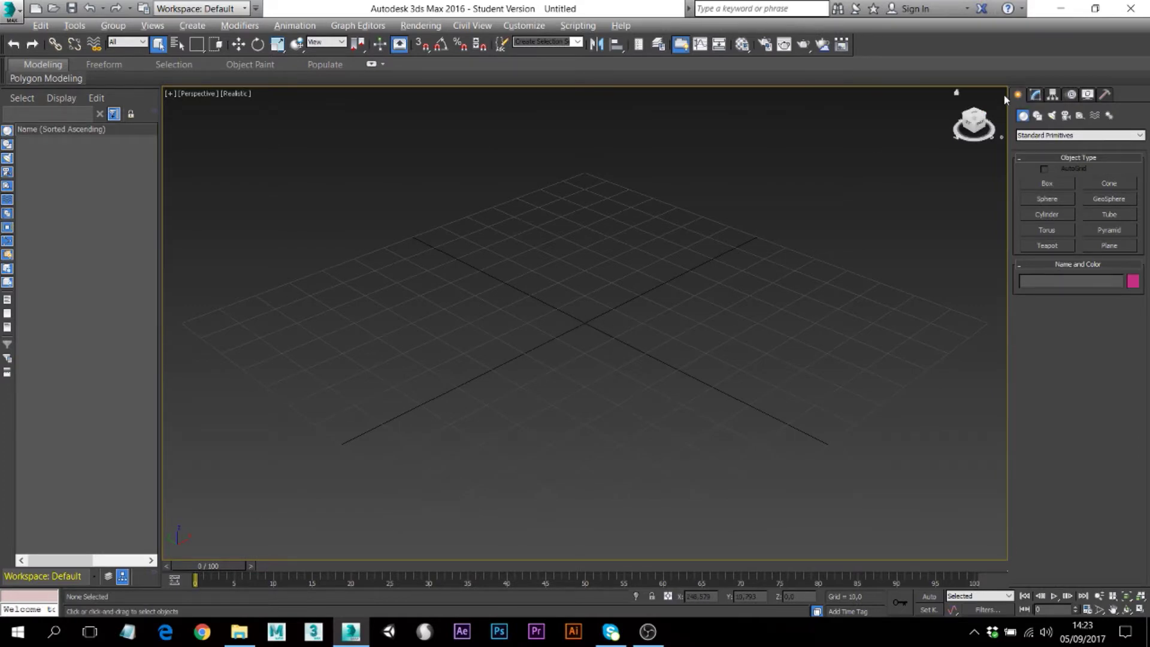
{"action": "left_click", "coordinate": [1110, 116]}
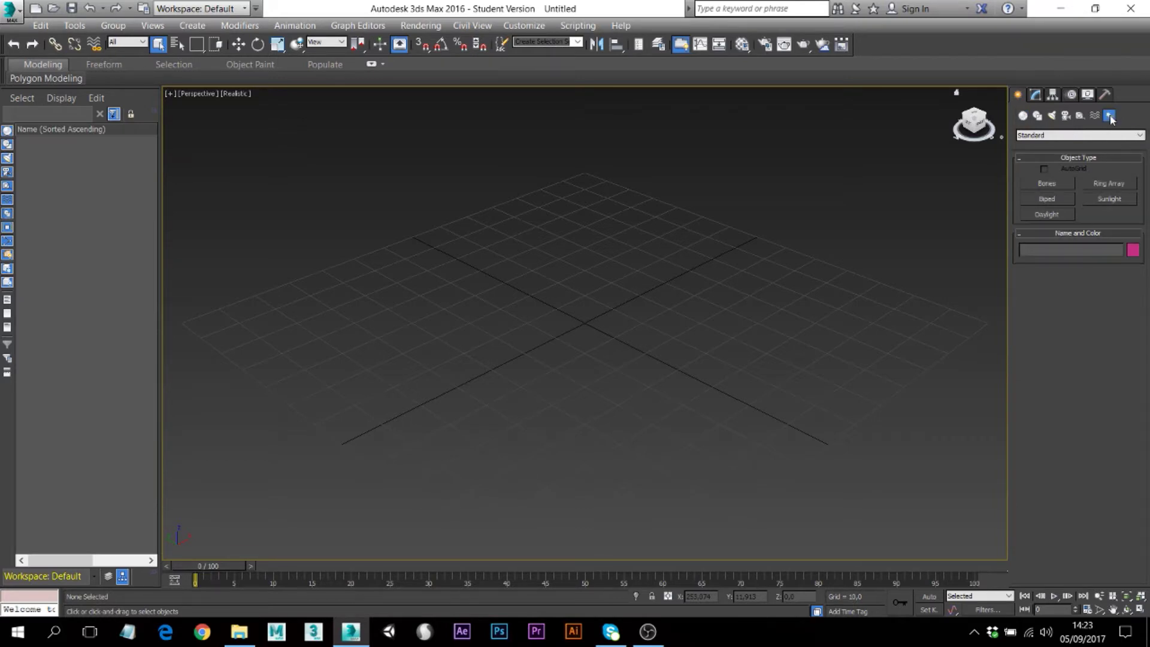
{"action": "left_click", "coordinate": [1048, 199]}
{"action": "left_click_drag", "start_coordinate": [662, 411], "coordinate": [632, 144]}
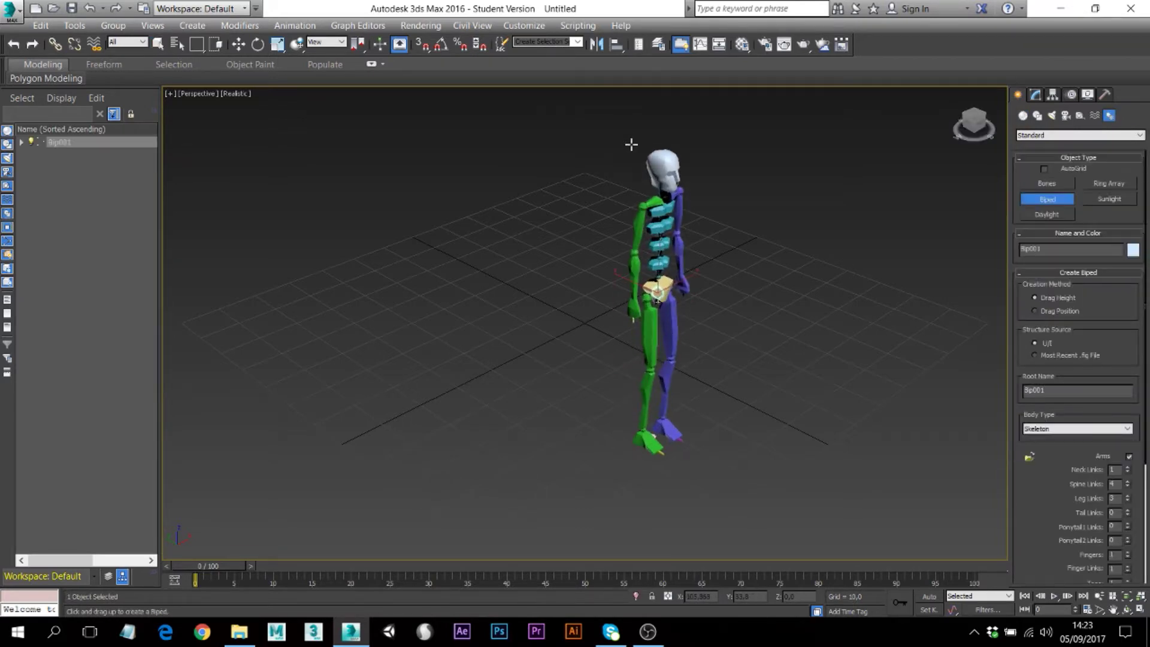
{"action": "right_click", "coordinate": [887, 266]}
{"action": "middle_click_drag", "start_coordinate": [752, 318], "coordinate": [745, 267], "text": "alt"}
{"action": "scroll", "coordinate": [753, 285], "scroll_direction": "up", "scroll_amount": 4}
{"action": "scroll", "coordinate": [753, 290], "scroll_direction": "down", "scroll_amount": 5}
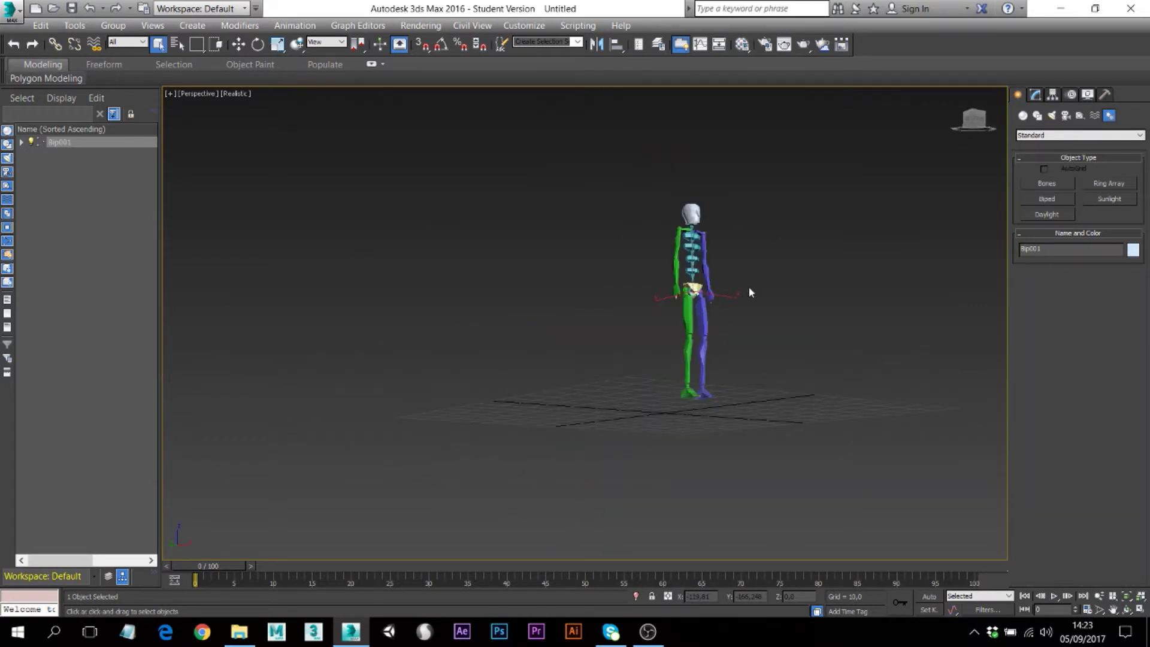
Step: Select the biped's pelvis and bring up its motion capture controls
{"action": "double_click", "coordinate": [695, 292]}
{"action": "scroll", "coordinate": [755, 274], "scroll_direction": "up", "scroll_amount": 6}
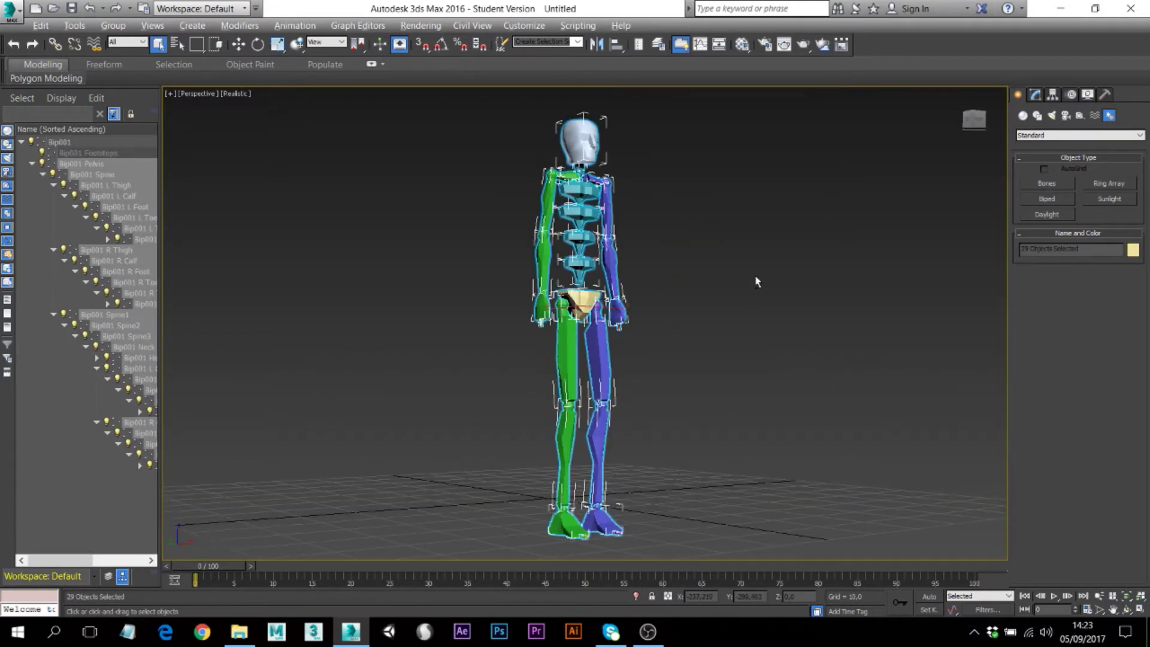
{"action": "left_click", "coordinate": [738, 317]}
{"action": "left_click", "coordinate": [602, 347]}
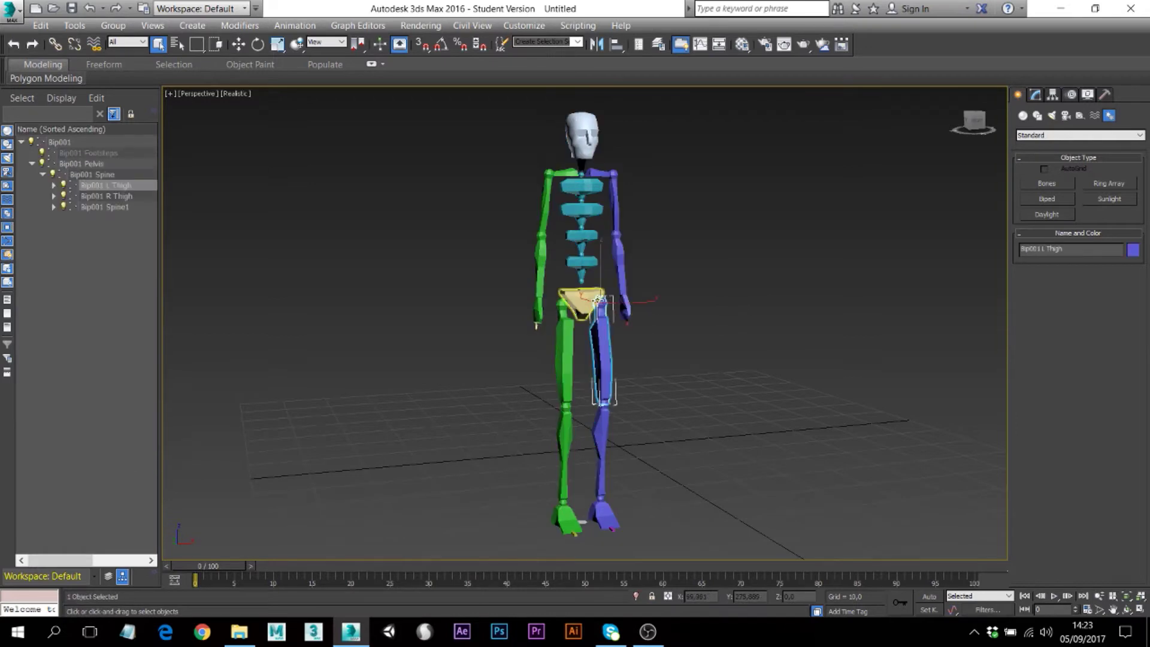
{"action": "left_click", "coordinate": [789, 278]}
{"action": "left_click", "coordinate": [592, 297]}
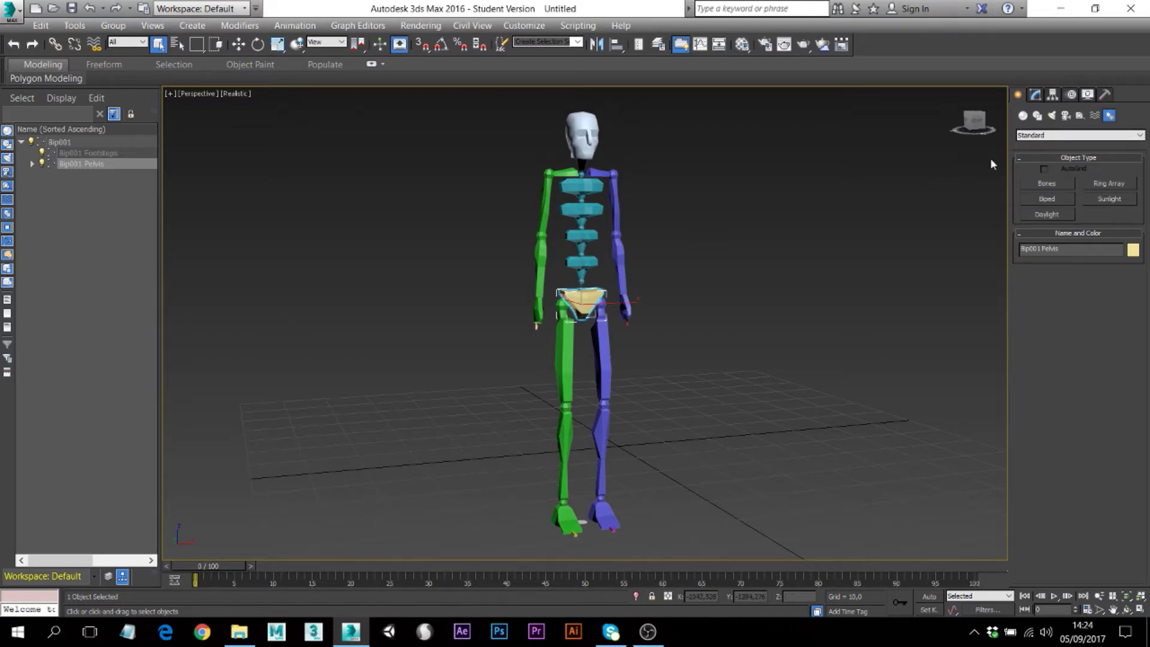
{"action": "left_click", "coordinate": [1072, 96]}
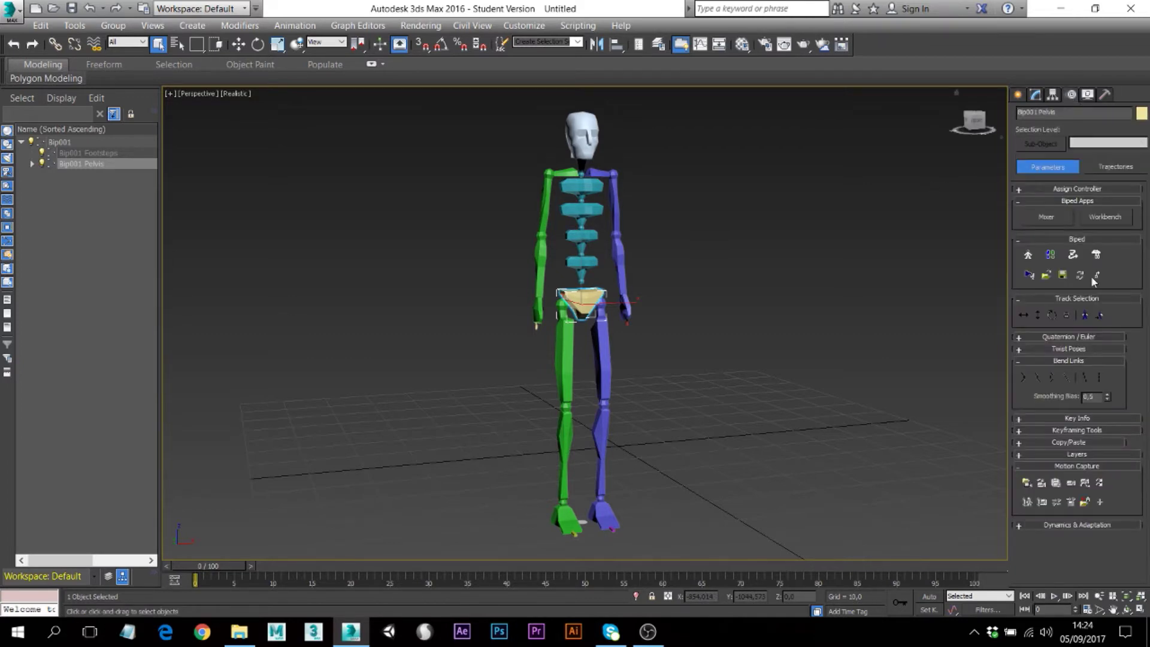
{"action": "left_click", "coordinate": [1055, 466]}
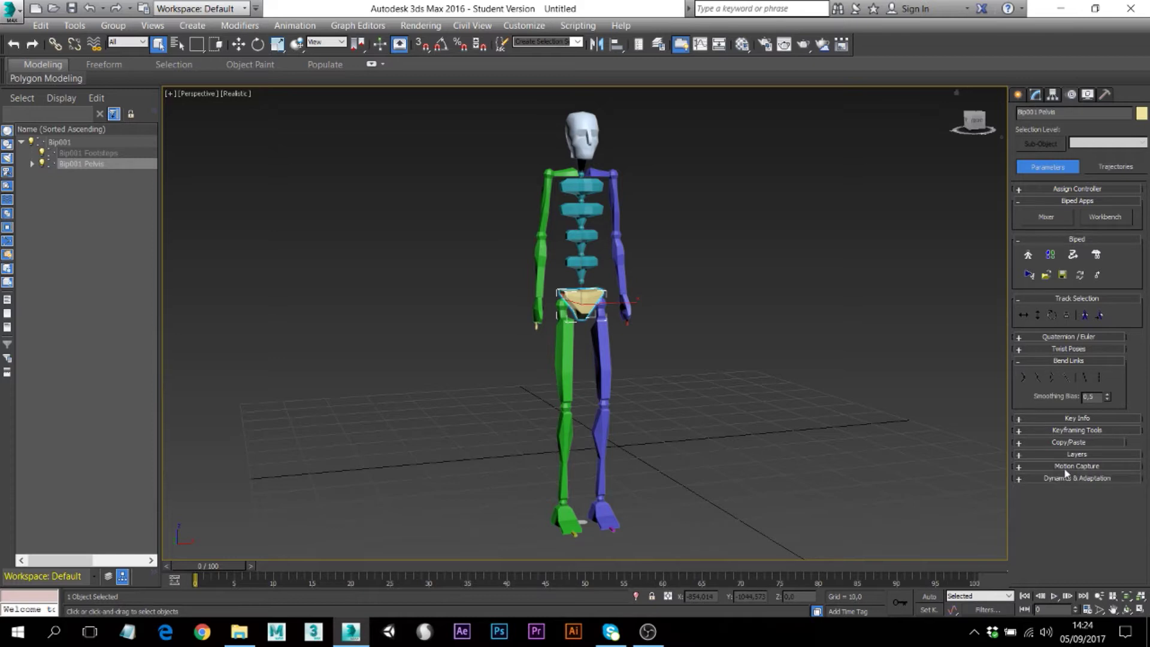
{"action": "left_click", "coordinate": [1047, 473]}
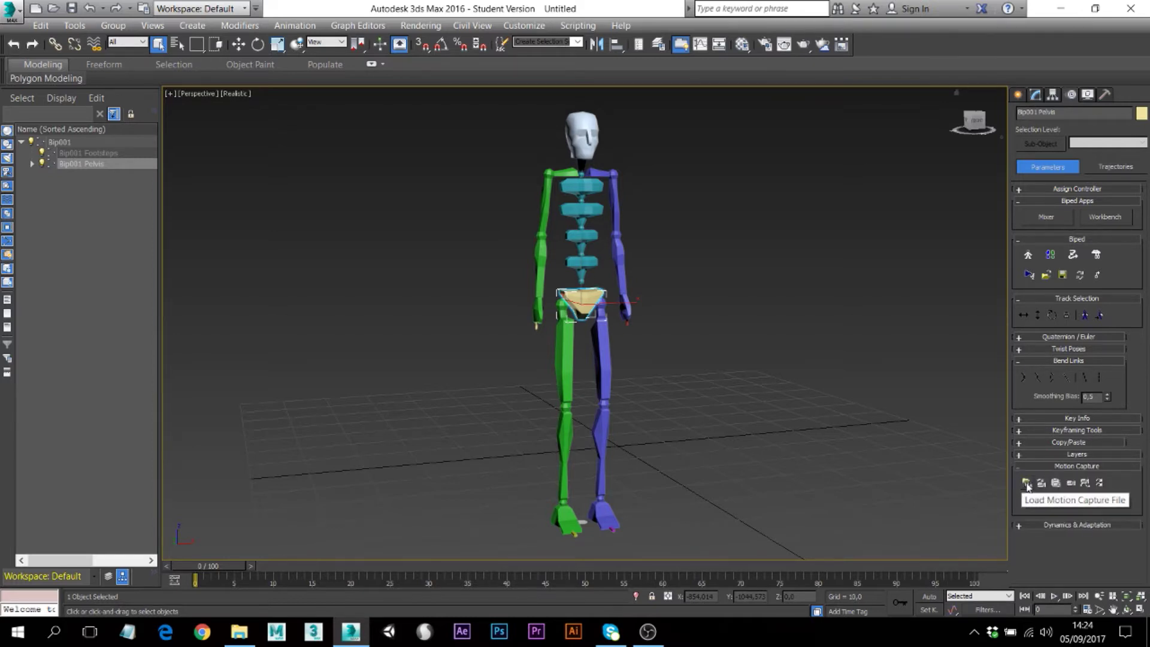
Step: Load the motion file boxing.bip from the bip_animation folder onto the biped, accepting the prompts
{"action": "left_click", "coordinate": [1026, 483]}
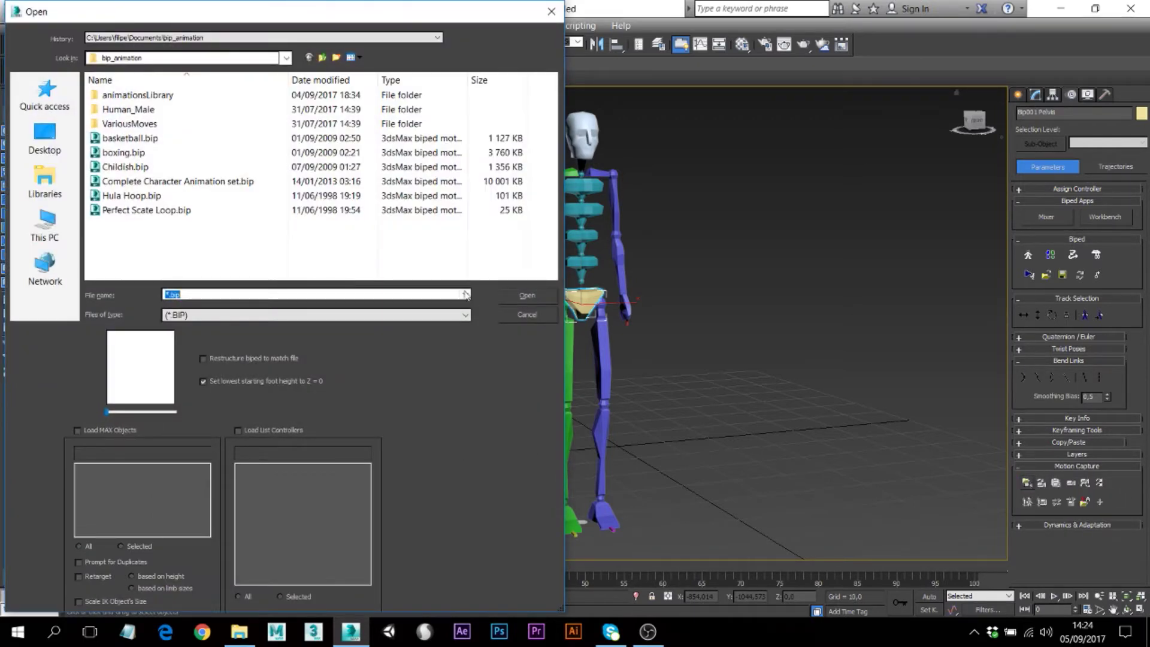
{"action": "left_click", "coordinate": [153, 211]}
{"action": "left_click", "coordinate": [143, 196]}
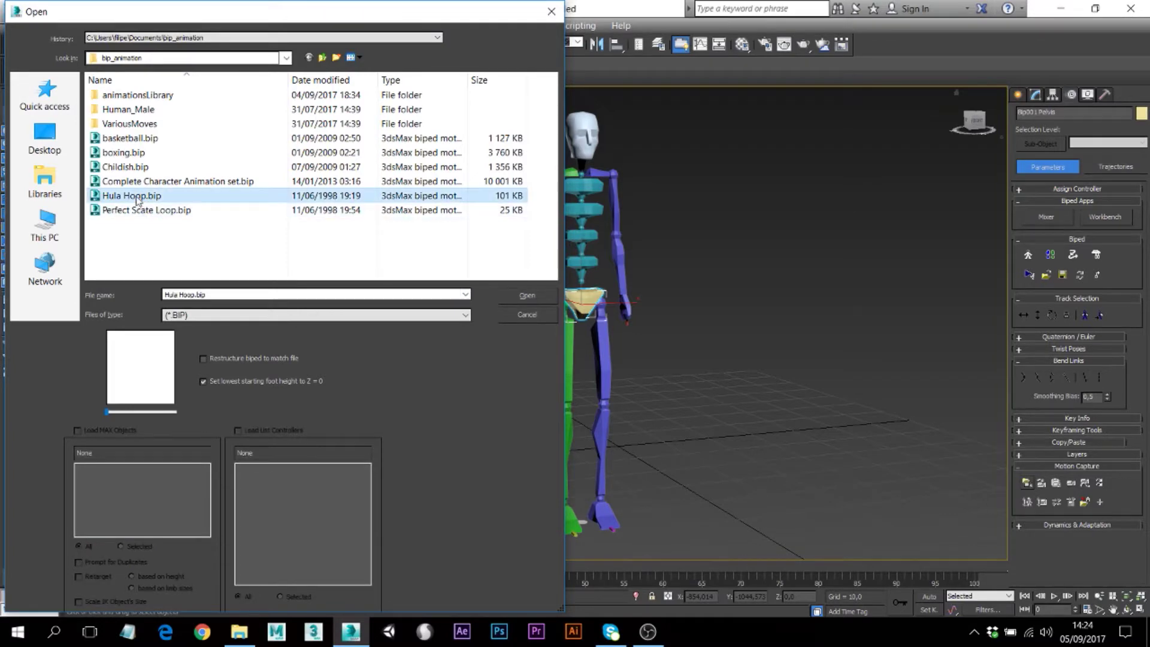
{"action": "left_click", "coordinate": [129, 180]}
{"action": "left_click", "coordinate": [128, 167]}
{"action": "left_click", "coordinate": [125, 154]}
{"action": "left_click", "coordinate": [125, 139]}
{"action": "left_click", "coordinate": [127, 155]}
{"action": "left_click", "coordinate": [526, 296]}
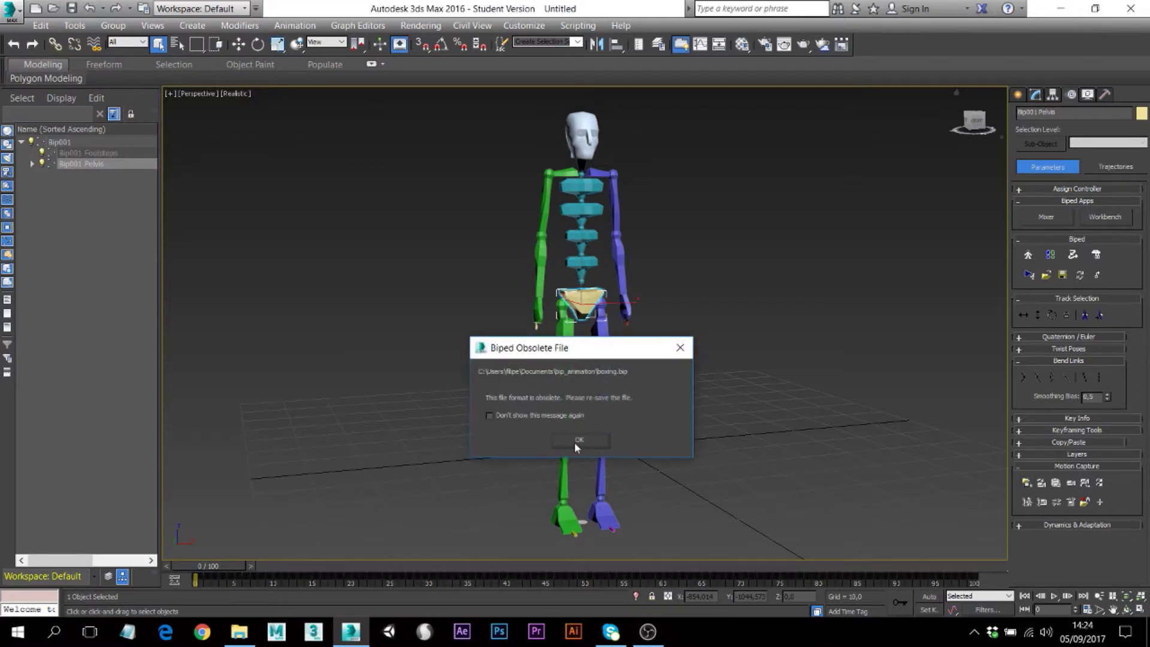
{"action": "left_click", "coordinate": [576, 442]}
{"action": "left_click", "coordinate": [599, 495]}
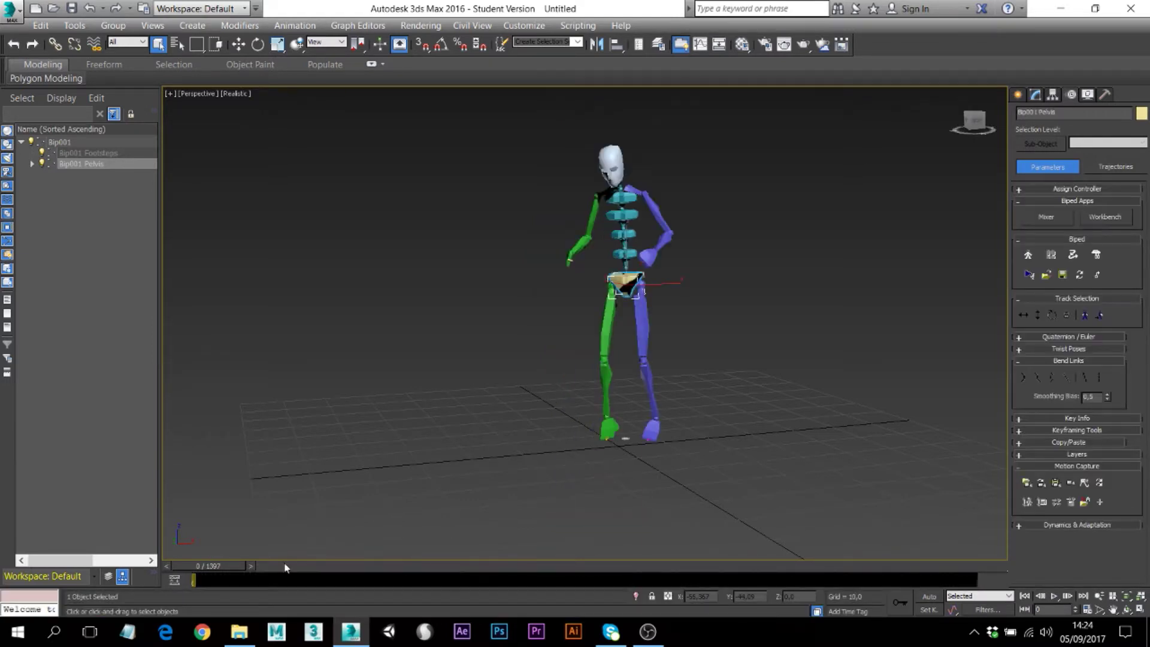
Step: Play the boxing animation, examine the biped's movement from different angles, and stop playback
{"action": "left_click", "coordinate": [1055, 597]}
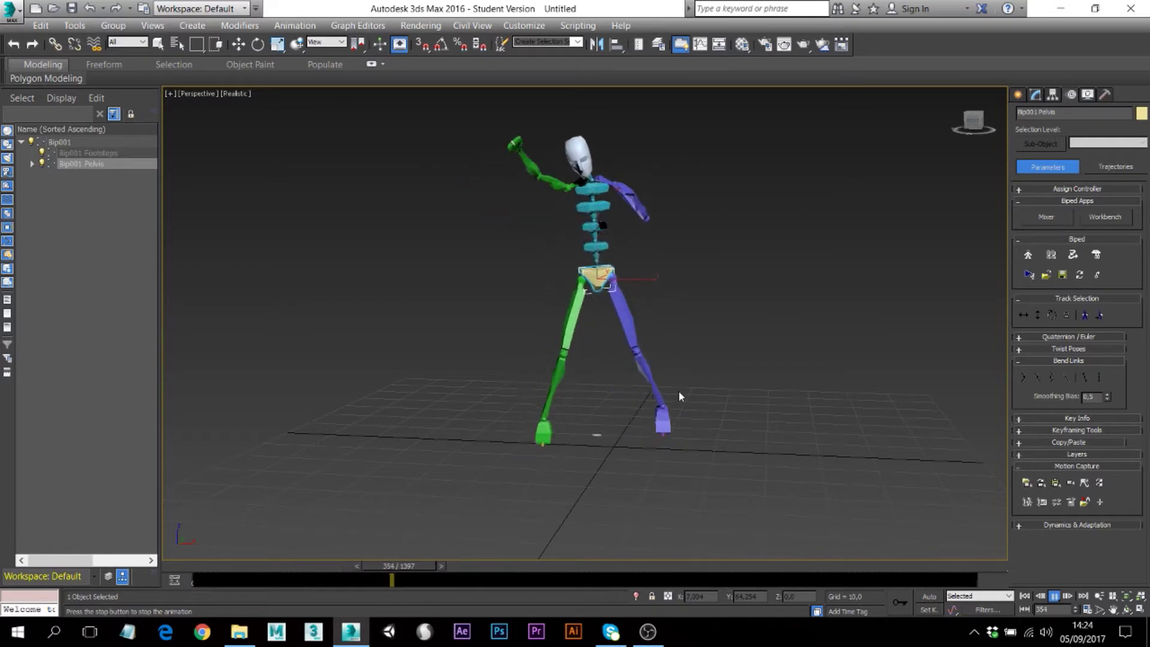
{"action": "middle_click_drag", "start_coordinate": [602, 407], "coordinate": [559, 426], "text": "alt"}
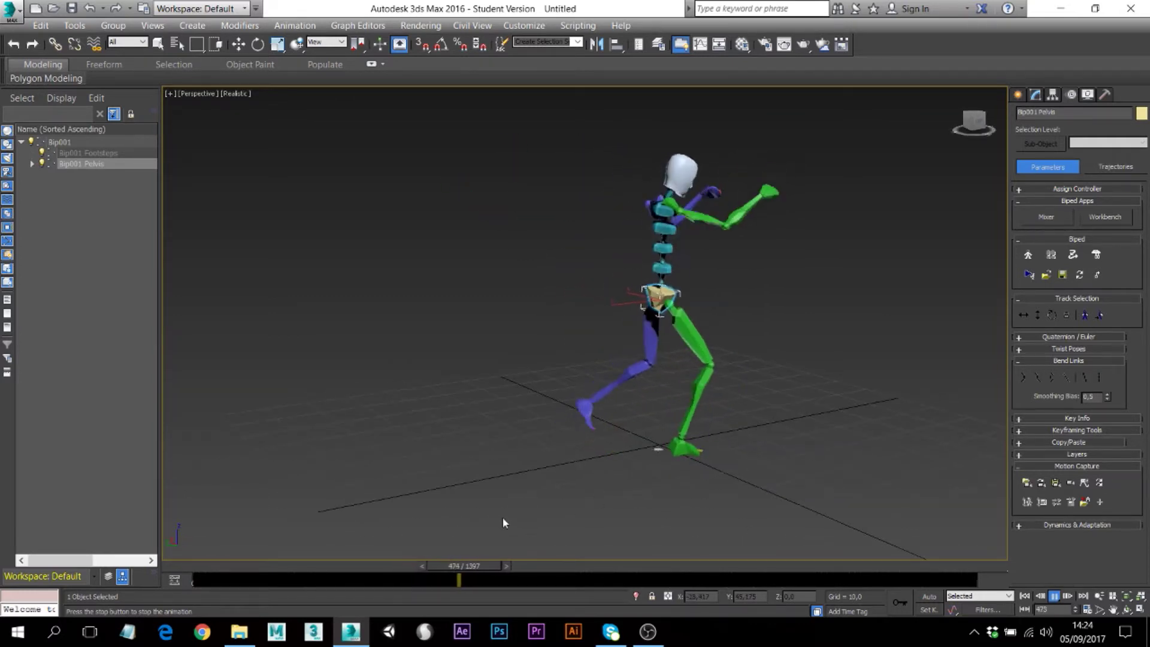
{"action": "left_click", "coordinate": [1055, 596]}
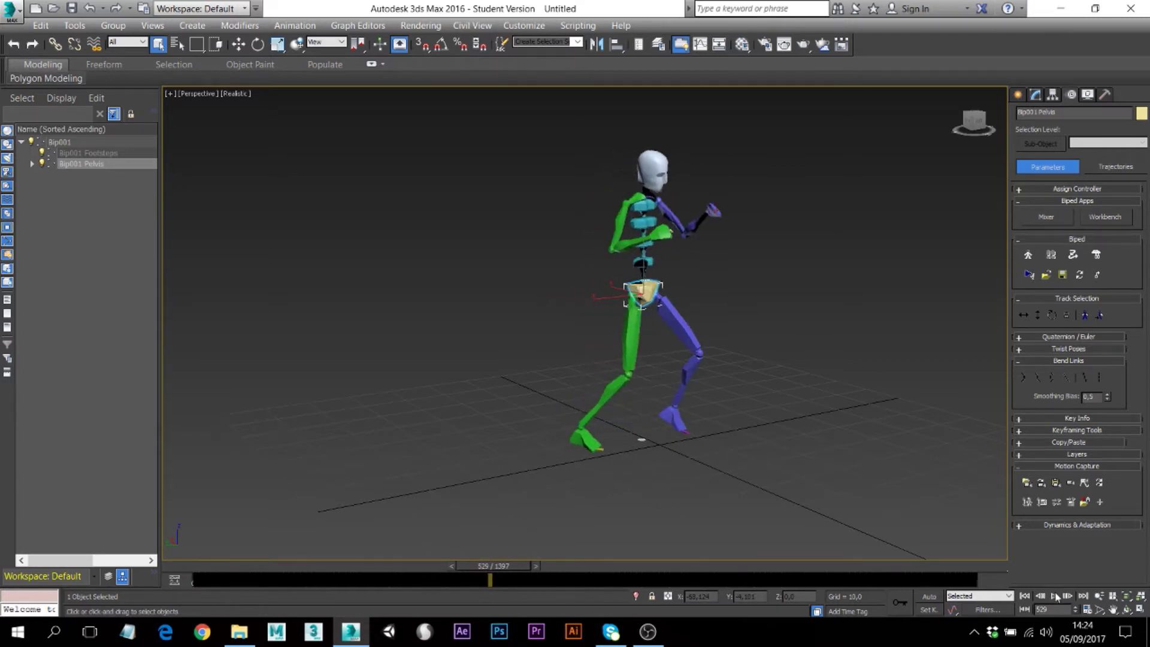
{"action": "middle_click_drag", "start_coordinate": [741, 465], "coordinate": [913, 471], "text": "alt"}
Step: Load "NTSC walk ambling both hands engaged.bip" from animationsLibrary's "06 Walk and run cycles" folder onto the biped
{"action": "left_click", "coordinate": [1031, 486]}
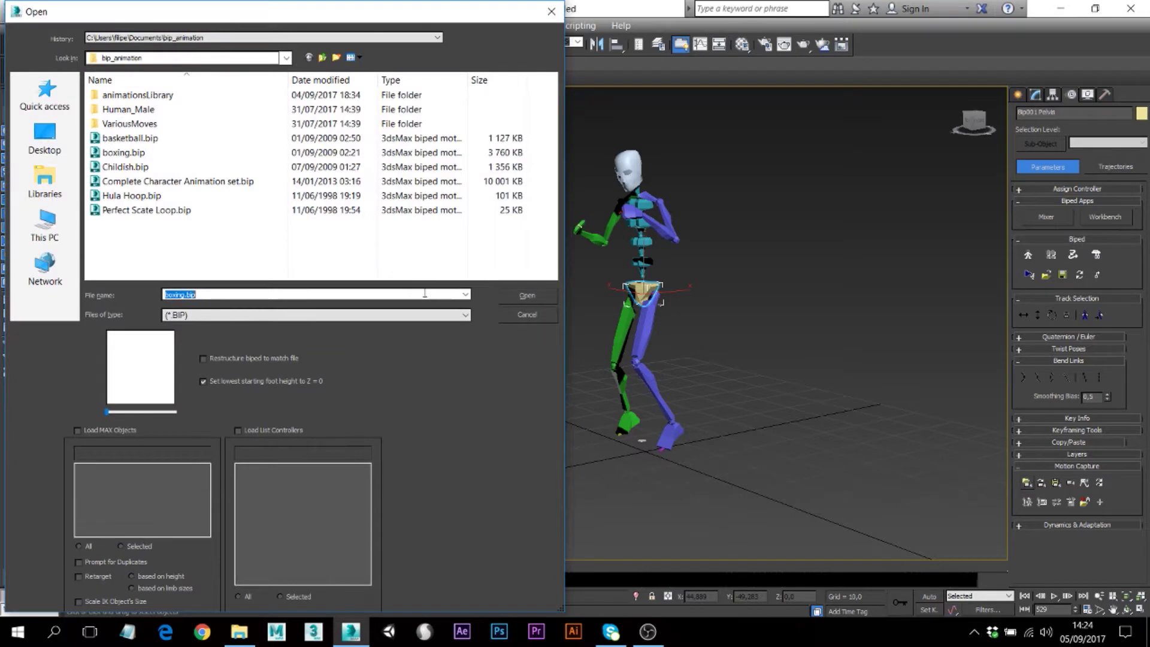
{"action": "double_click", "coordinate": [160, 99]}
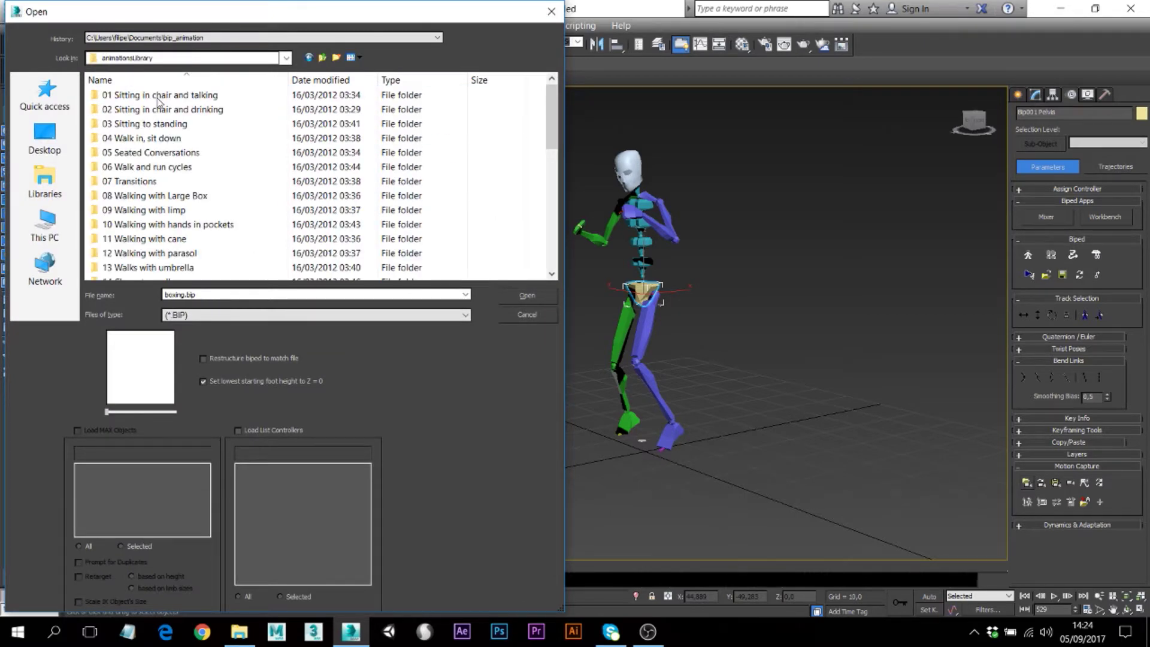
{"action": "double_click", "coordinate": [163, 139]}
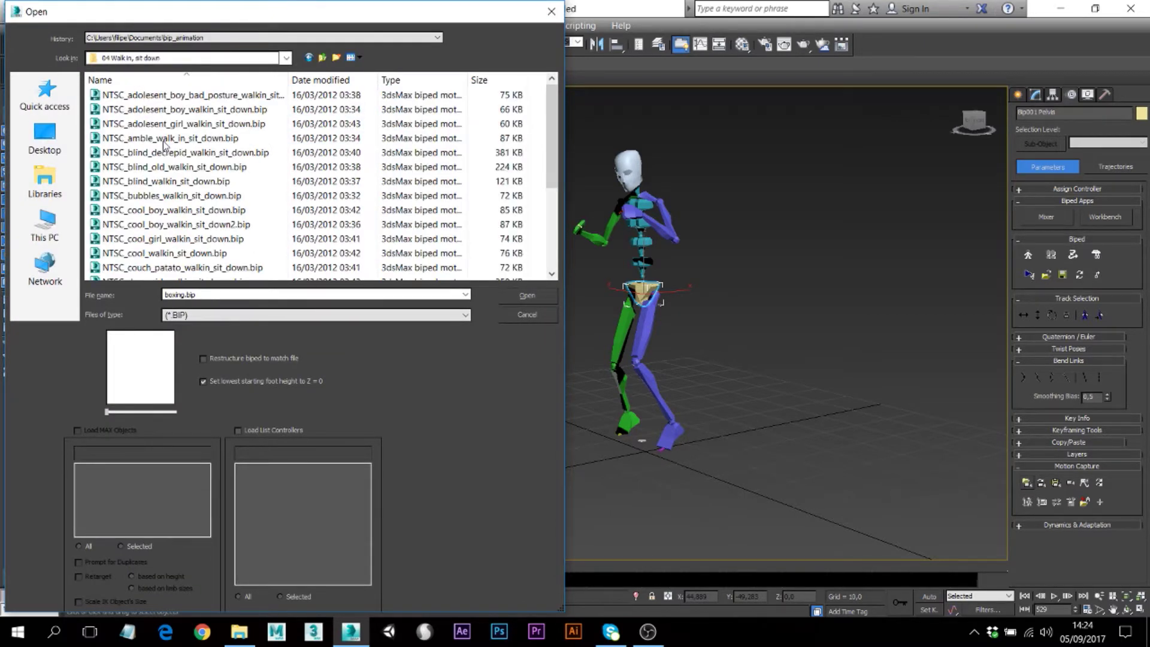
{"action": "left_click", "coordinate": [187, 268]}
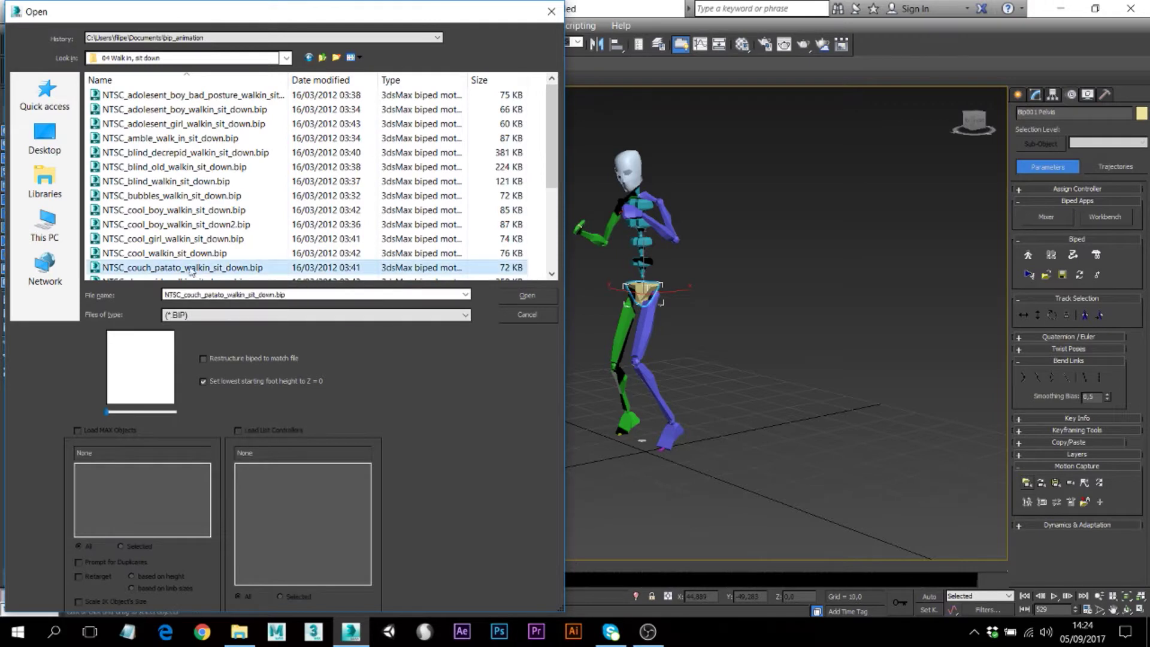
{"action": "left_click", "coordinate": [216, 195]}
{"action": "key", "text": "BackSpace"}
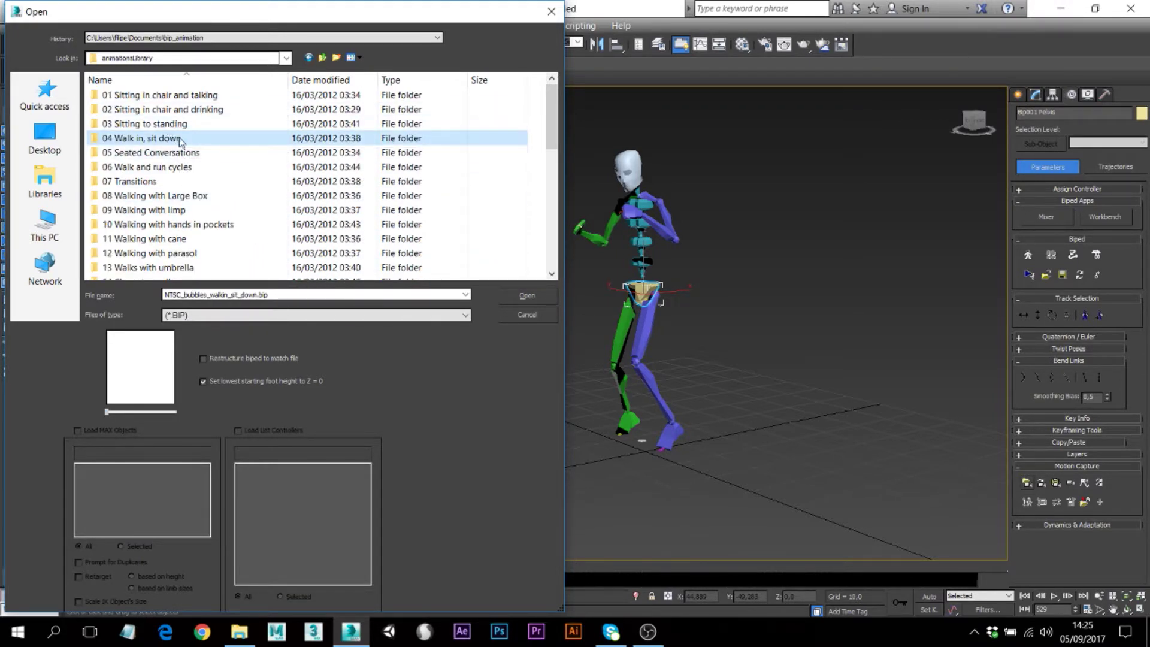
{"action": "double_click", "coordinate": [156, 166]}
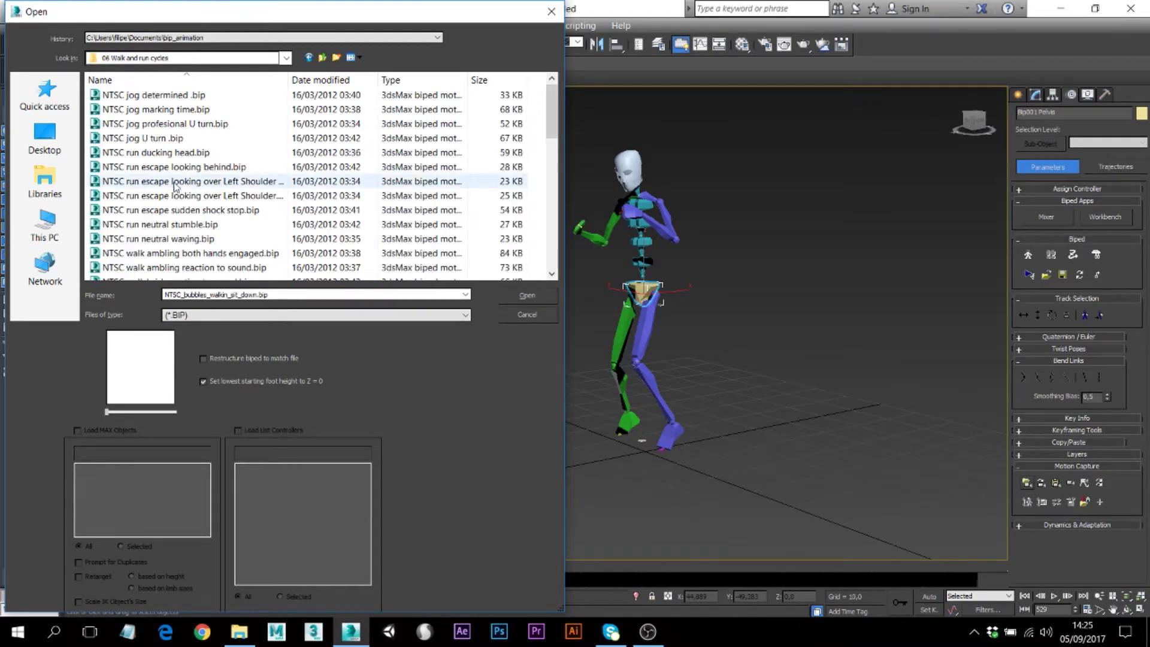
{"action": "left_click", "coordinate": [169, 252]}
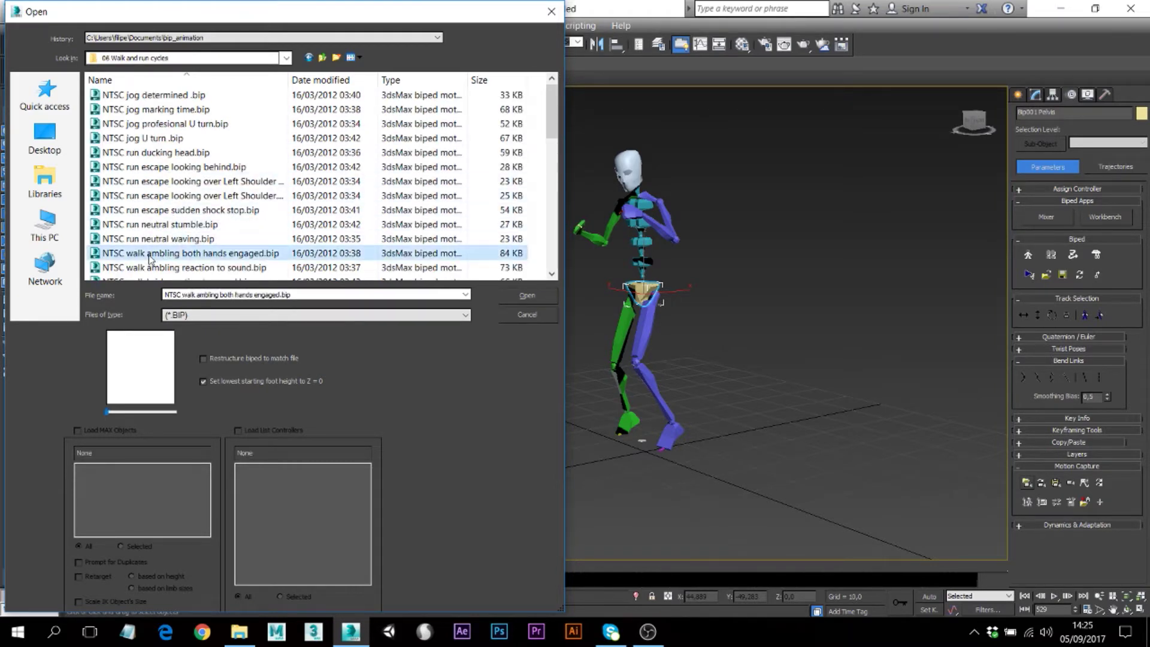
{"action": "left_click", "coordinate": [530, 295]}
{"action": "left_click", "coordinate": [566, 384]}
{"action": "left_click", "coordinate": [588, 485]}
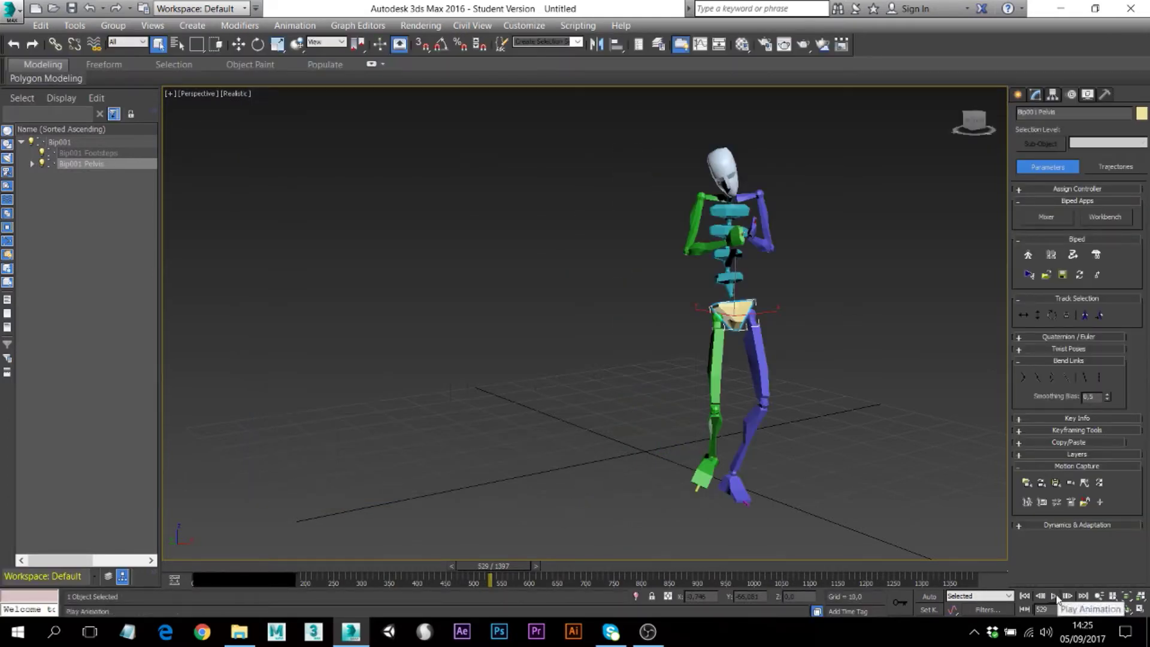
Step: Play the walk animation from frame 0, examine the motion, and return the time slider to frame 0
{"action": "left_click_drag", "start_coordinate": [539, 566], "coordinate": [161, 554]}
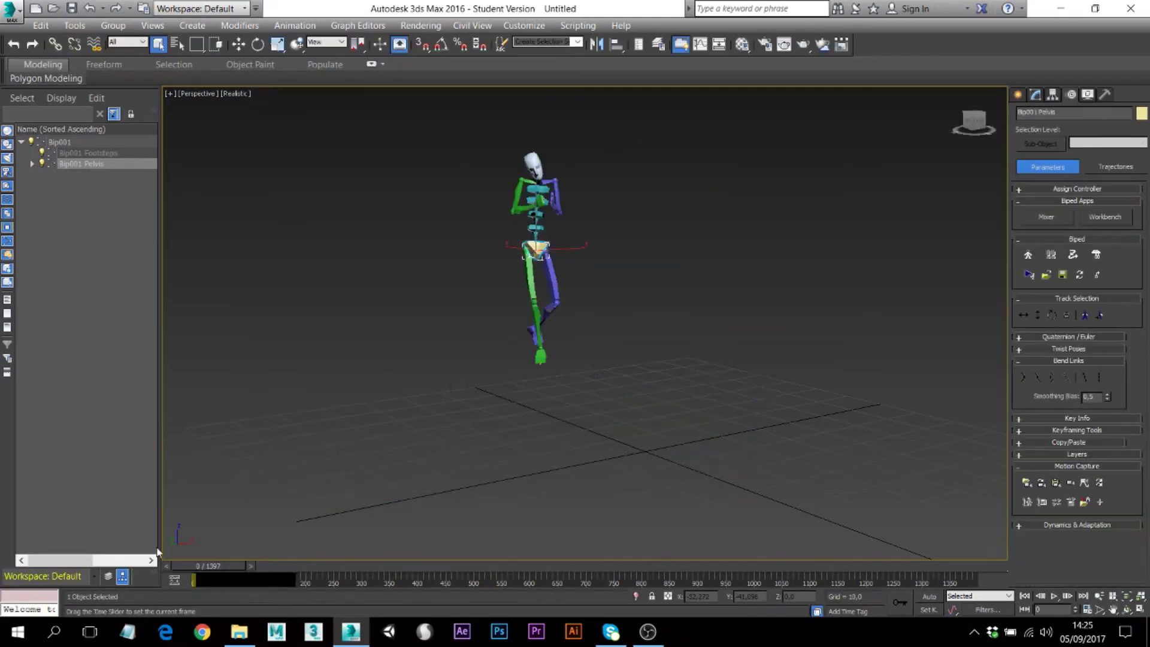
{"action": "left_click", "coordinate": [1054, 596]}
{"action": "scroll", "coordinate": [789, 438], "scroll_direction": "up", "scroll_amount": 5}
{"action": "middle_click_drag", "start_coordinate": [705, 465], "coordinate": [731, 455], "text": "alt"}
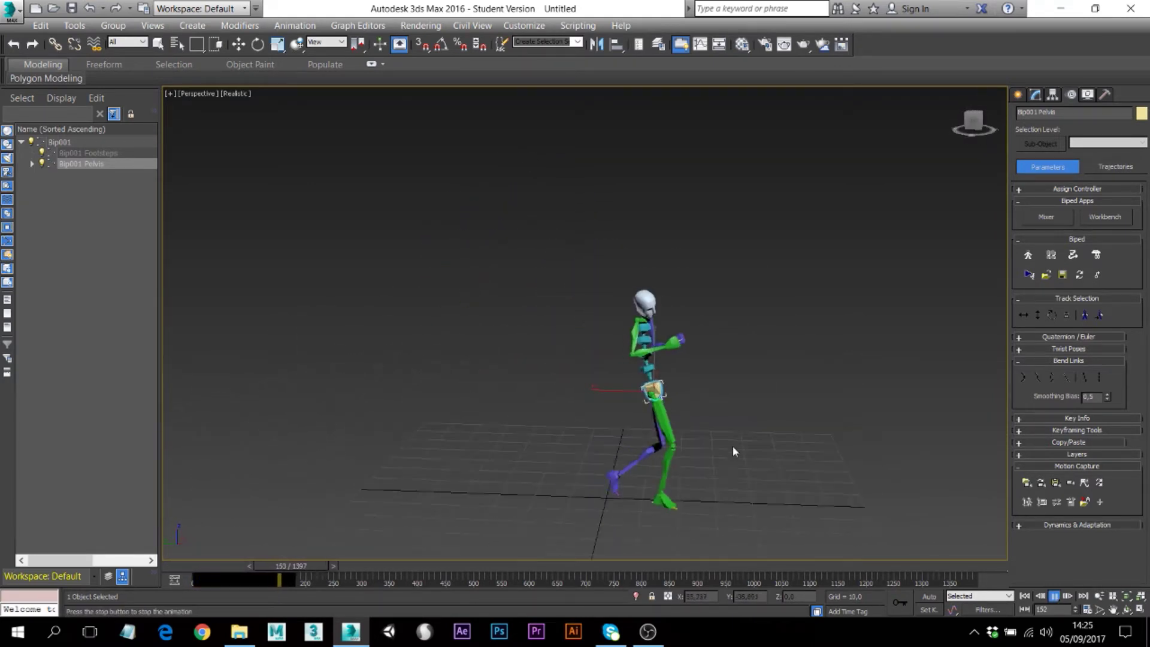
{"action": "left_click", "coordinate": [1054, 596]}
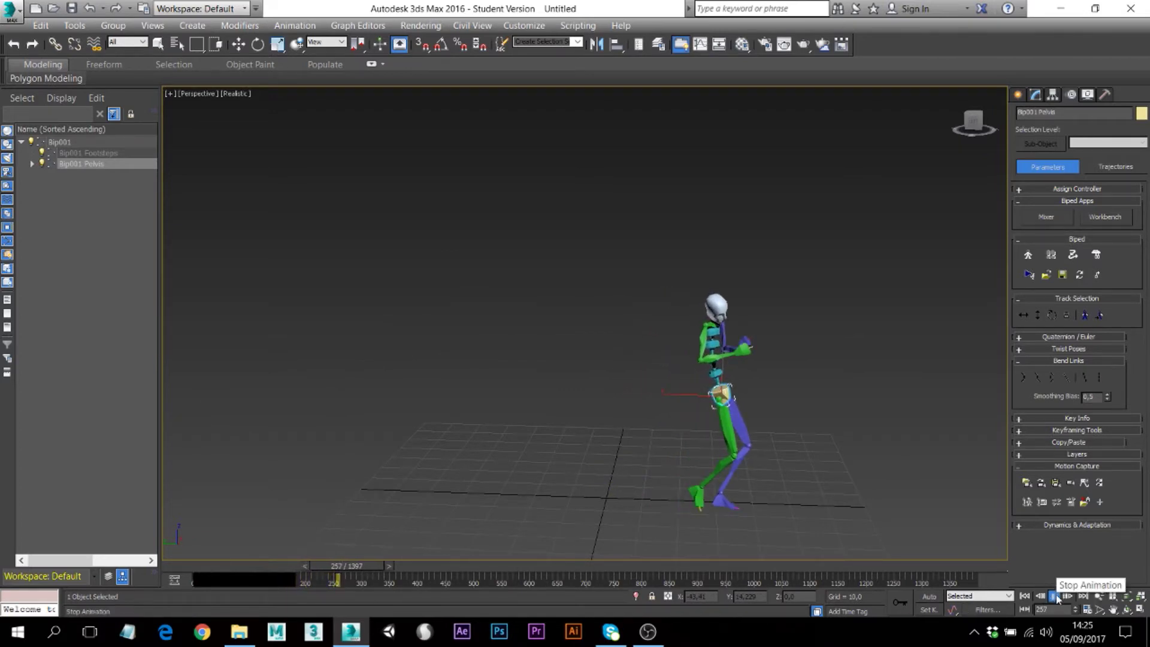
{"action": "left_click_drag", "start_coordinate": [344, 563], "coordinate": [197, 555]}
{"action": "middle_click_drag", "start_coordinate": [382, 457], "coordinate": [631, 415], "text": "alt"}
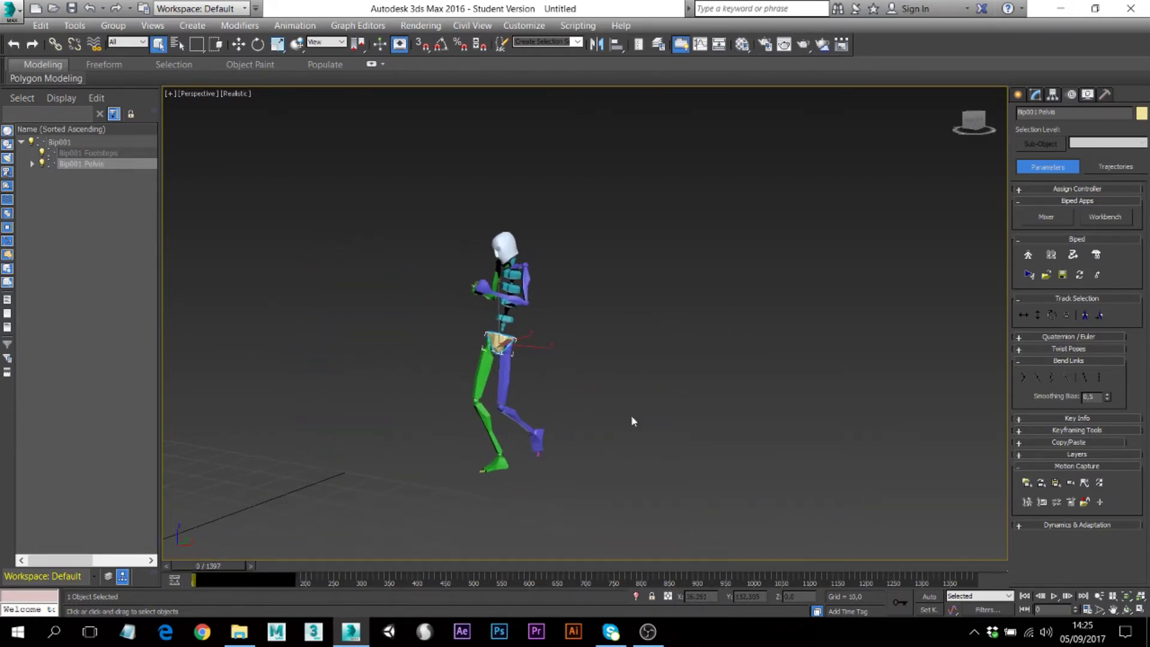
Step: Turn on Motion Flow mode for the biped and open the Motion Flow Graph beside the figure
{"action": "left_click", "coordinate": [1073, 255]}
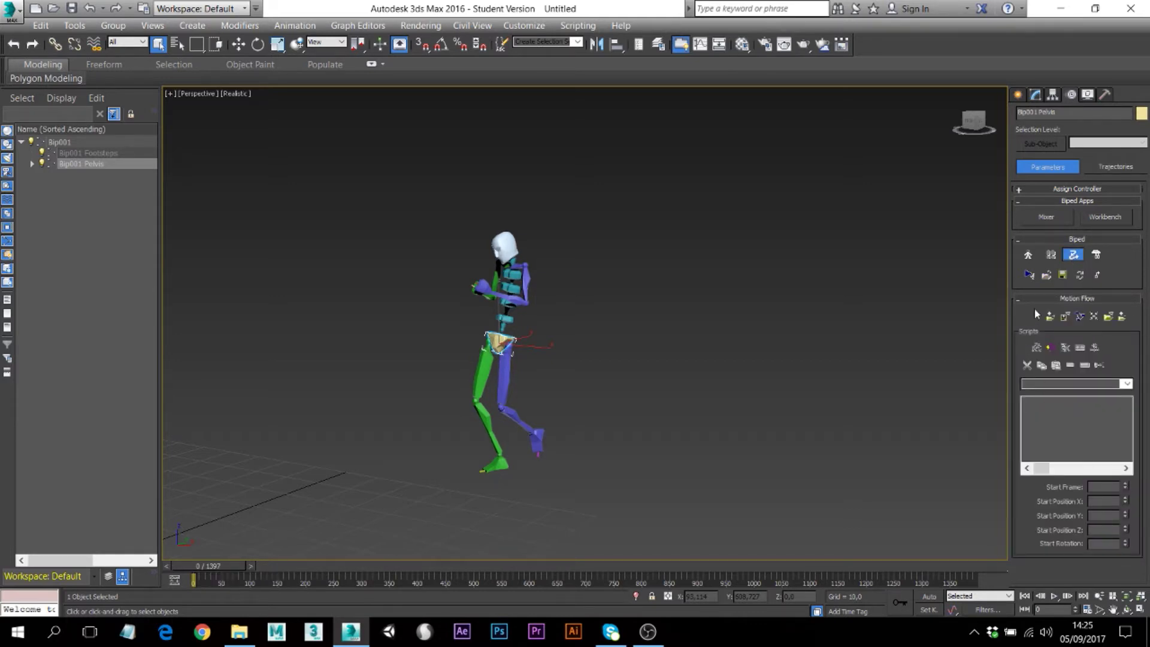
{"action": "left_click", "coordinate": [1079, 317]}
{"action": "left_click_drag", "start_coordinate": [325, 101], "coordinate": [340, 229]}
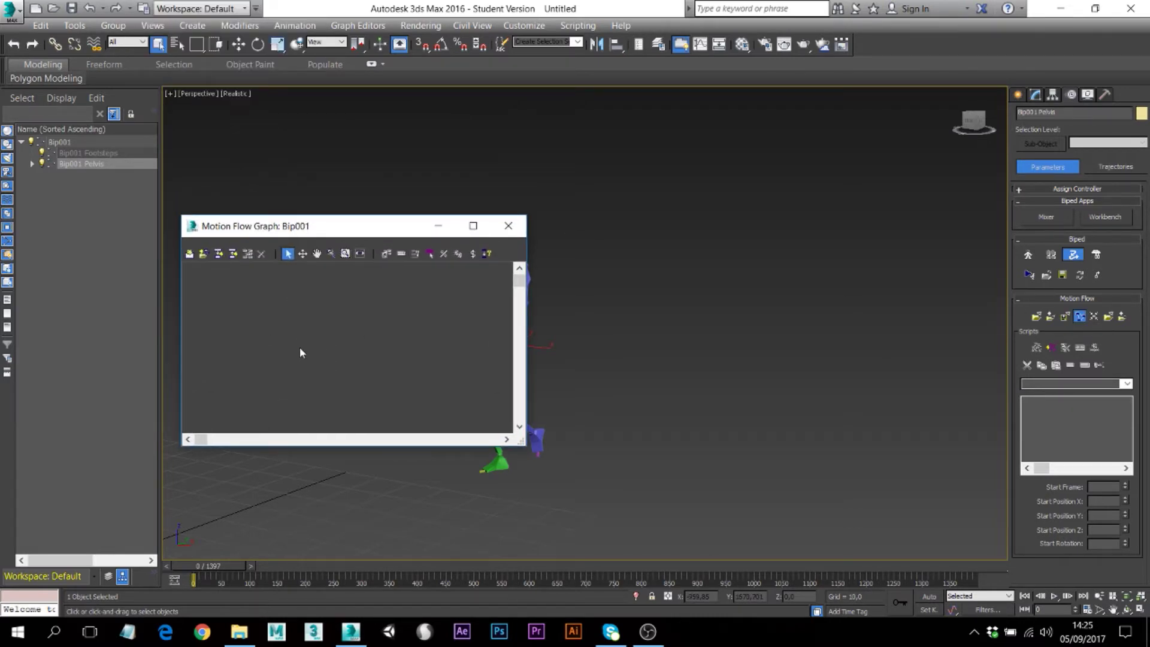
{"action": "middle_click_drag", "start_coordinate": [674, 418], "coordinate": [706, 436], "text": "alt"}
{"action": "middle_click_drag", "start_coordinate": [586, 411], "coordinate": [648, 414], "text": "alt"}
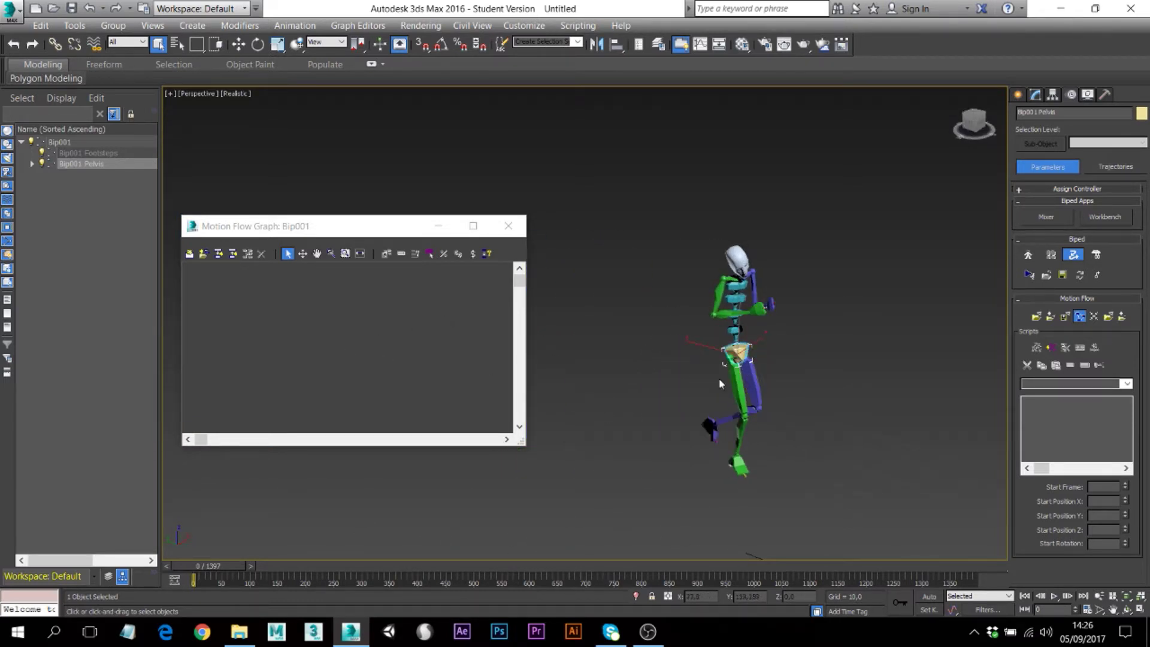
Step: Add "NTSC walk ambling both hands engaged.bip" and "NTSC walk ambling reaction to sound.bip" from the "06 Walk and run cycles" folder to the Motion Flow Graph
{"action": "left_click", "coordinate": [205, 256]}
{"action": "scroll", "coordinate": [239, 211], "scroll_direction": "down", "scroll_amount": 1}
{"action": "scroll", "coordinate": [238, 211], "scroll_direction": "up", "scroll_amount": 1}
{"action": "left_click", "coordinate": [238, 211]}
{"action": "key", "text": "BackSpace"}
{"action": "left_click", "coordinate": [236, 224]}
{"action": "double_click", "coordinate": [216, 169]}
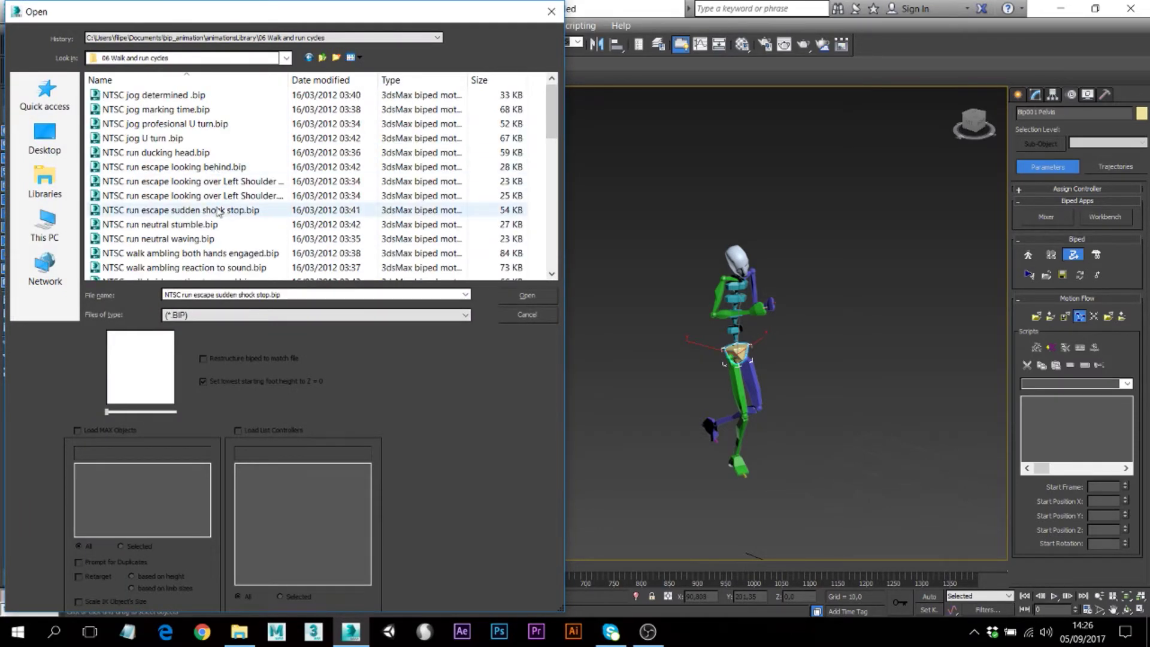
{"action": "left_click", "coordinate": [223, 257]}
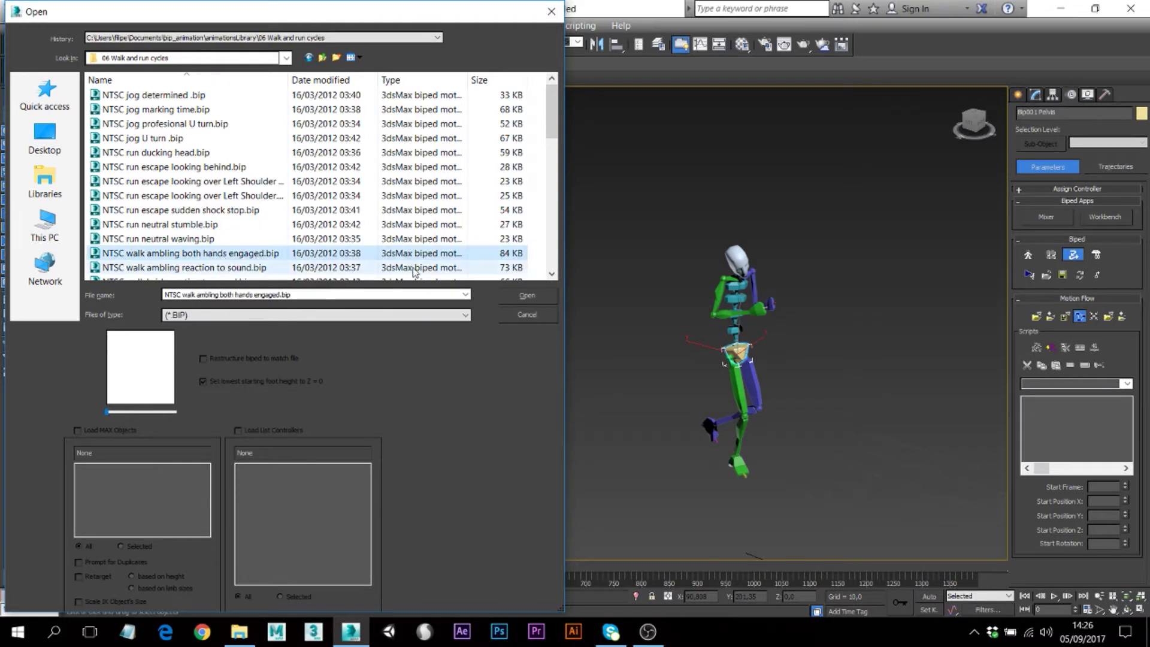
{"action": "left_click", "coordinate": [552, 274]}
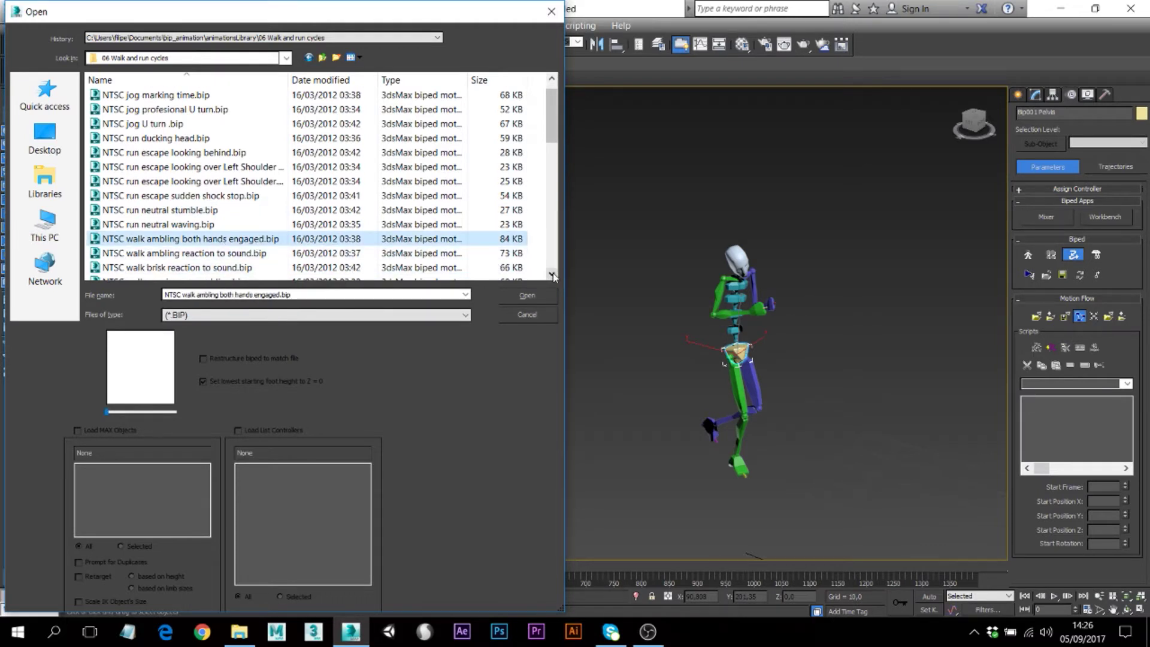
{"action": "left_click", "coordinate": [183, 257], "text": "ctrl"}
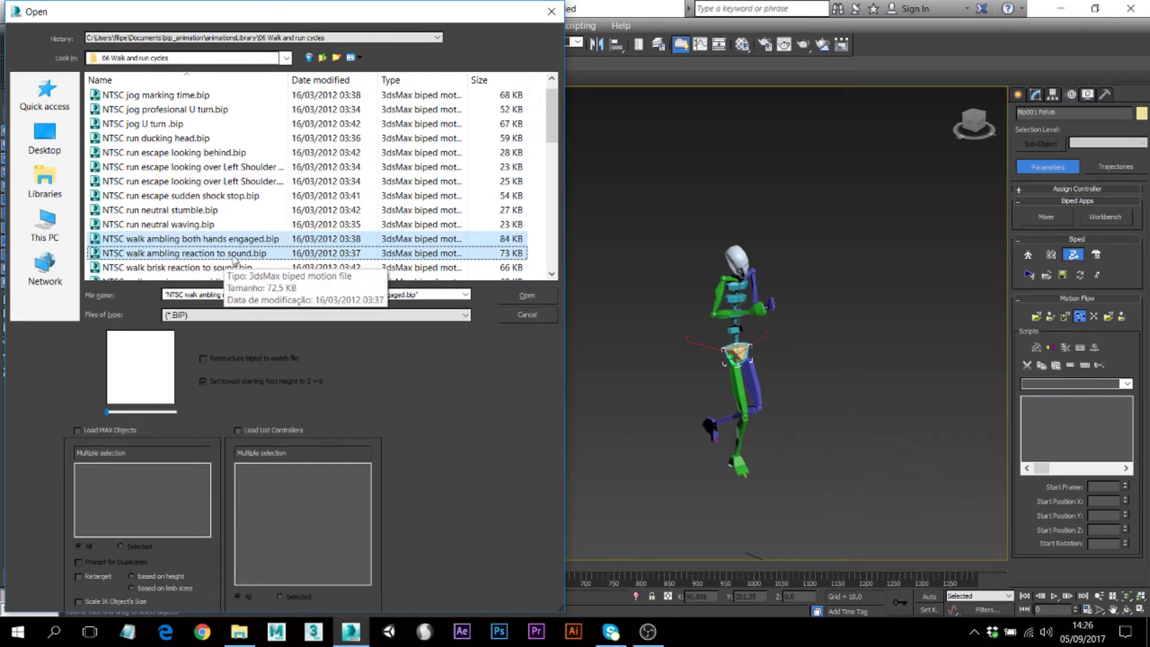
{"action": "left_click", "coordinate": [538, 295]}
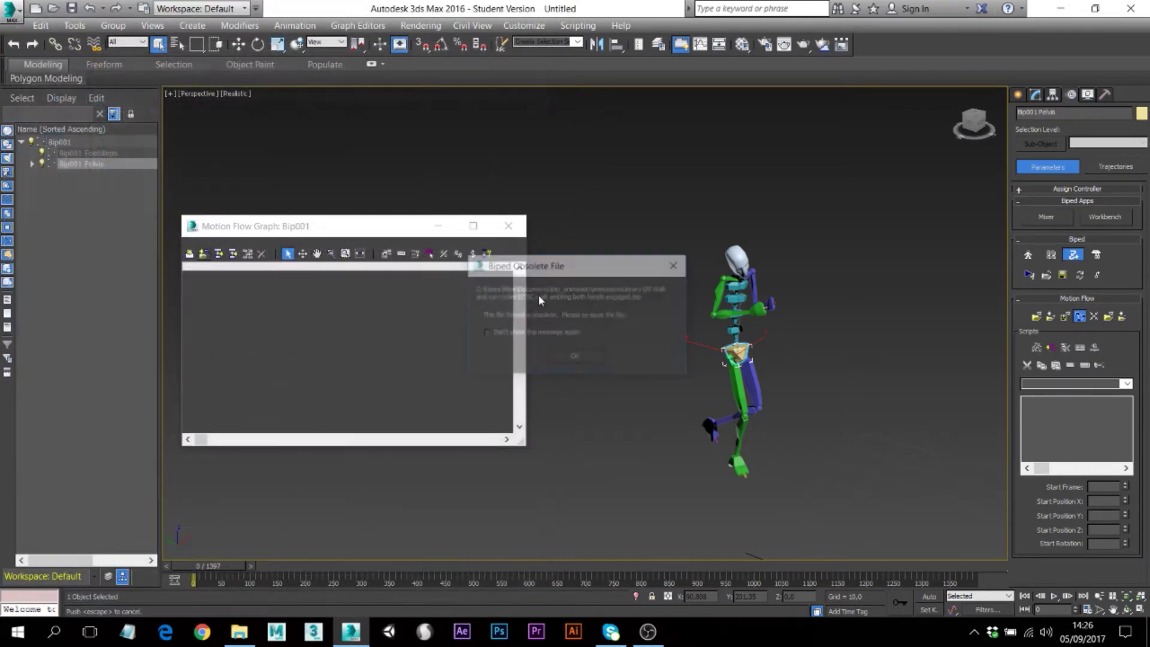
{"action": "left_click", "coordinate": [554, 353]}
{"action": "left_click", "coordinate": [619, 411]}
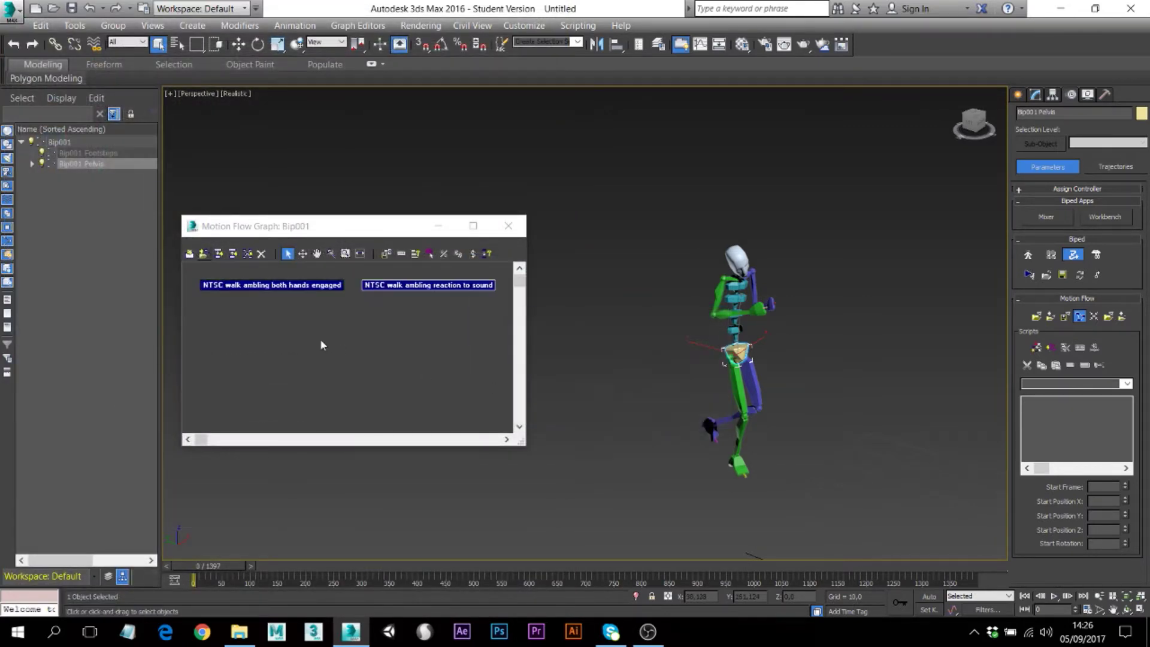
Step: Add the boxing.bip clip from the bip_animation folder to the Motion Flow Graph
{"action": "left_click", "coordinate": [204, 254]}
{"action": "left_click", "coordinate": [214, 224]}
{"action": "key", "text": "BackSpace"}
{"action": "key", "text": "BackSpace"}
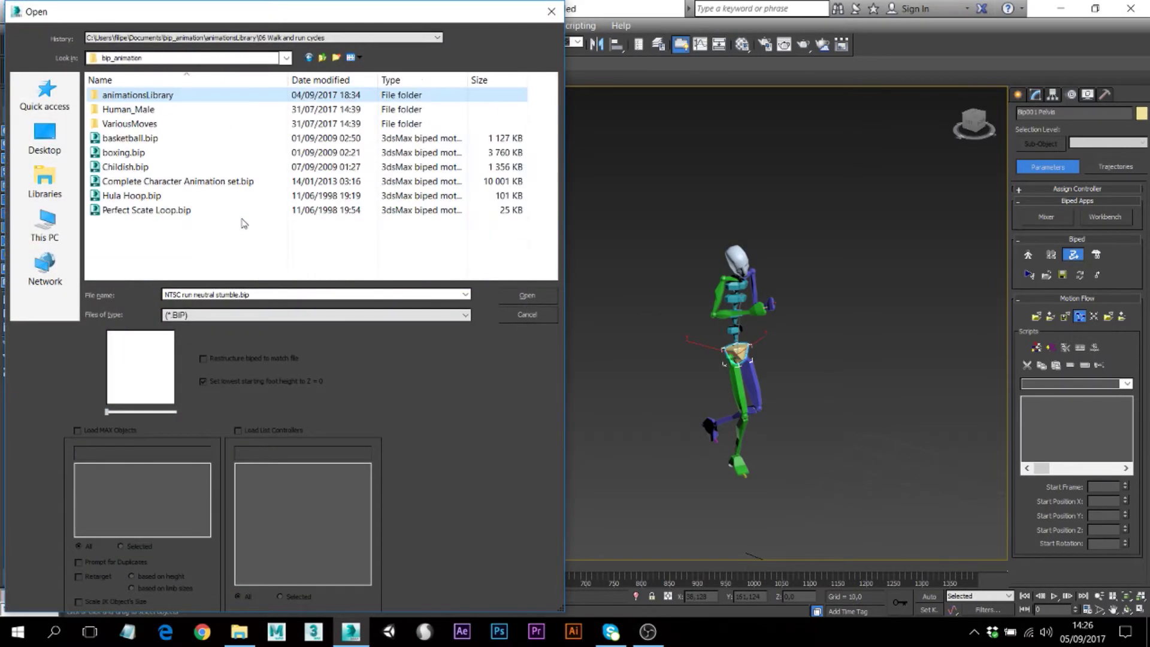
{"action": "left_click", "coordinate": [136, 168]}
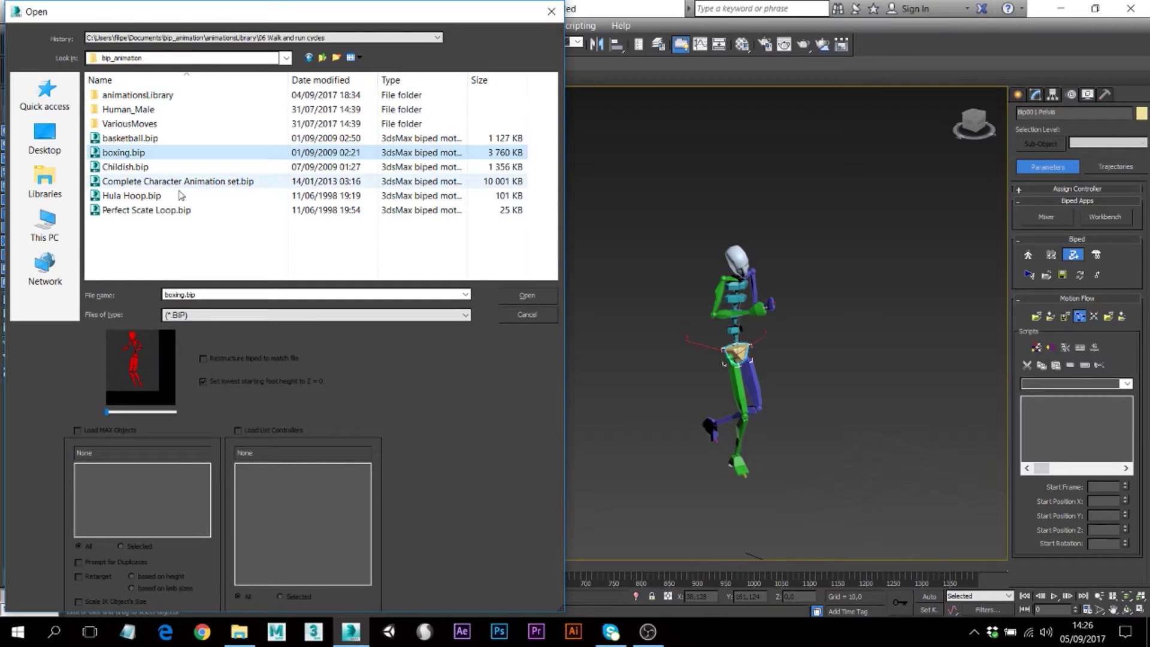
{"action": "left_click", "coordinate": [527, 295]}
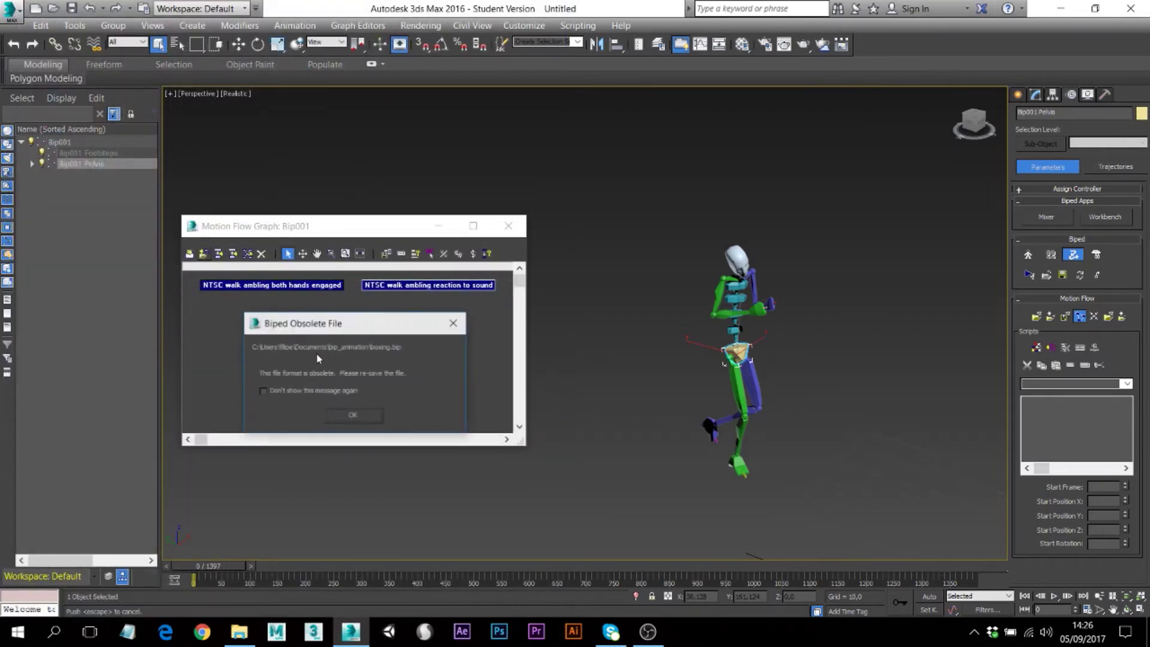
{"action": "left_click", "coordinate": [360, 423]}
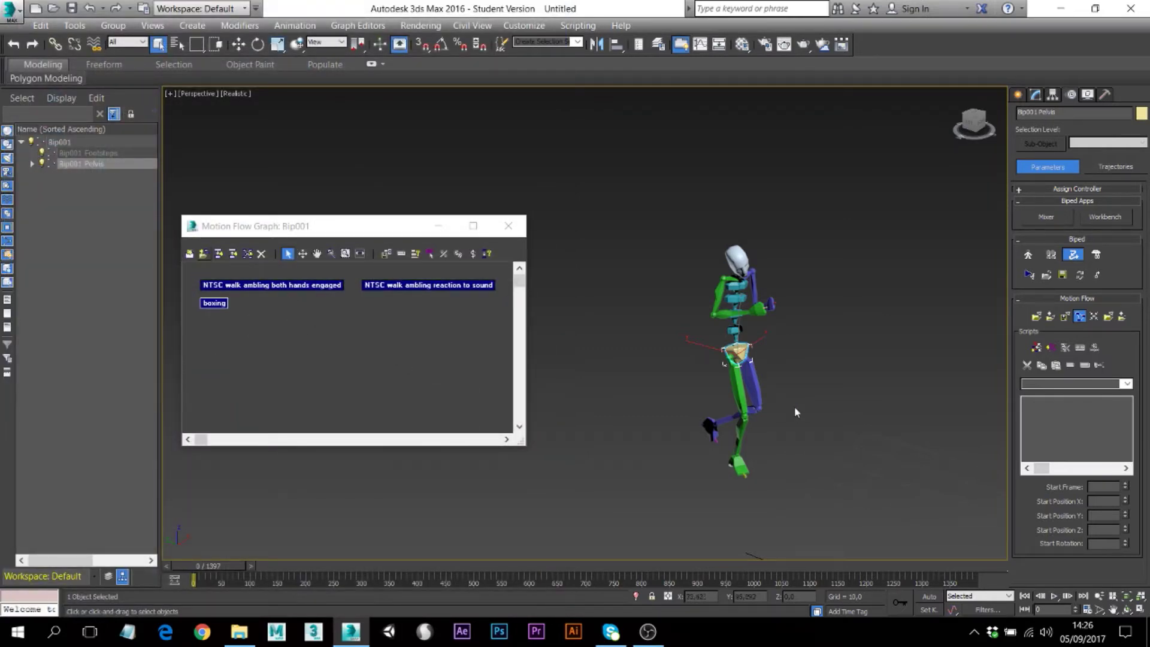
Step: Define a script chaining the both-hands-engaged walk, the reaction-to-sound walk and boxing, and close the Motion Flow Graph
{"action": "left_click", "coordinate": [1036, 348]}
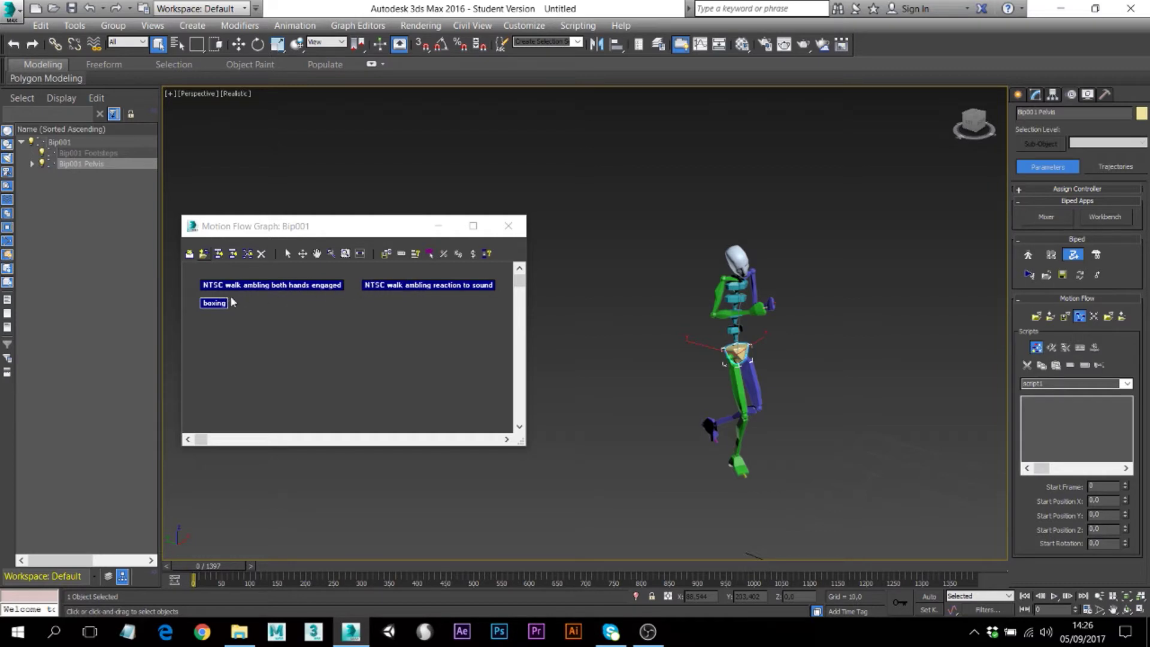
{"action": "left_click", "coordinate": [289, 285]}
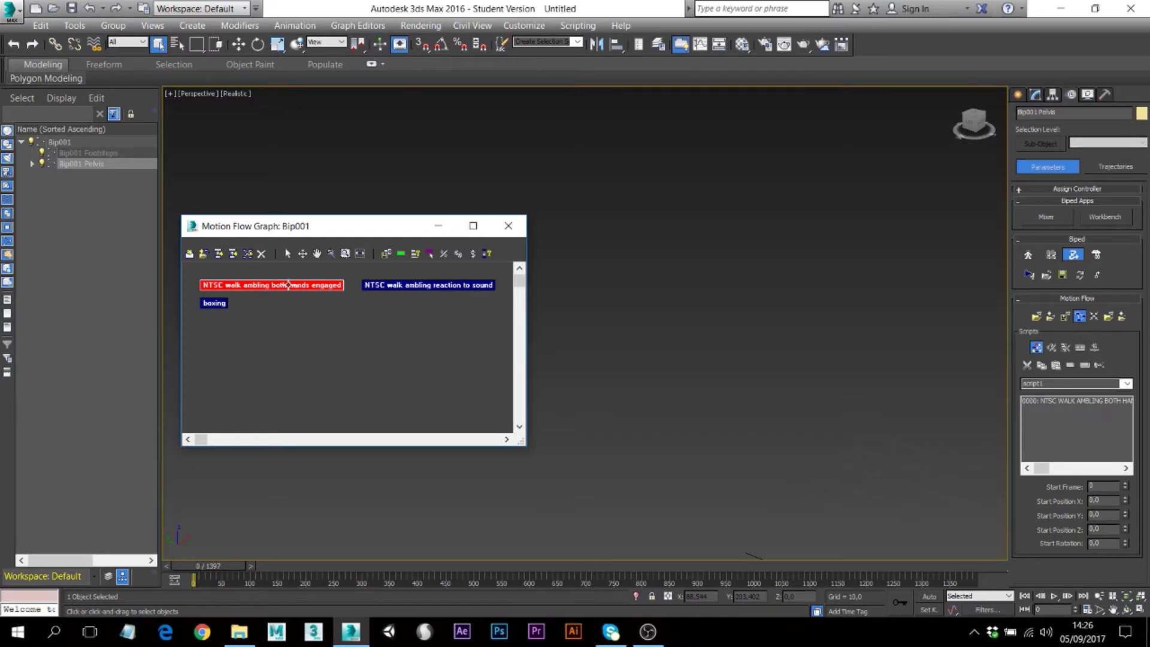
{"action": "left_click", "coordinate": [428, 286]}
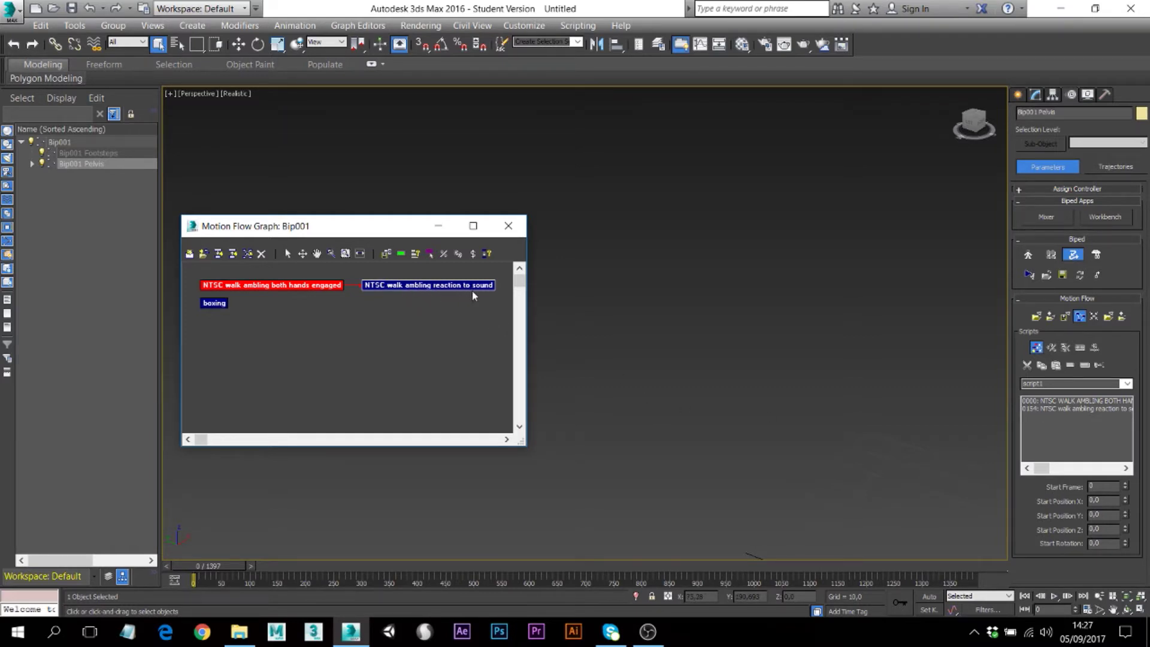
{"action": "left_click", "coordinate": [216, 303]}
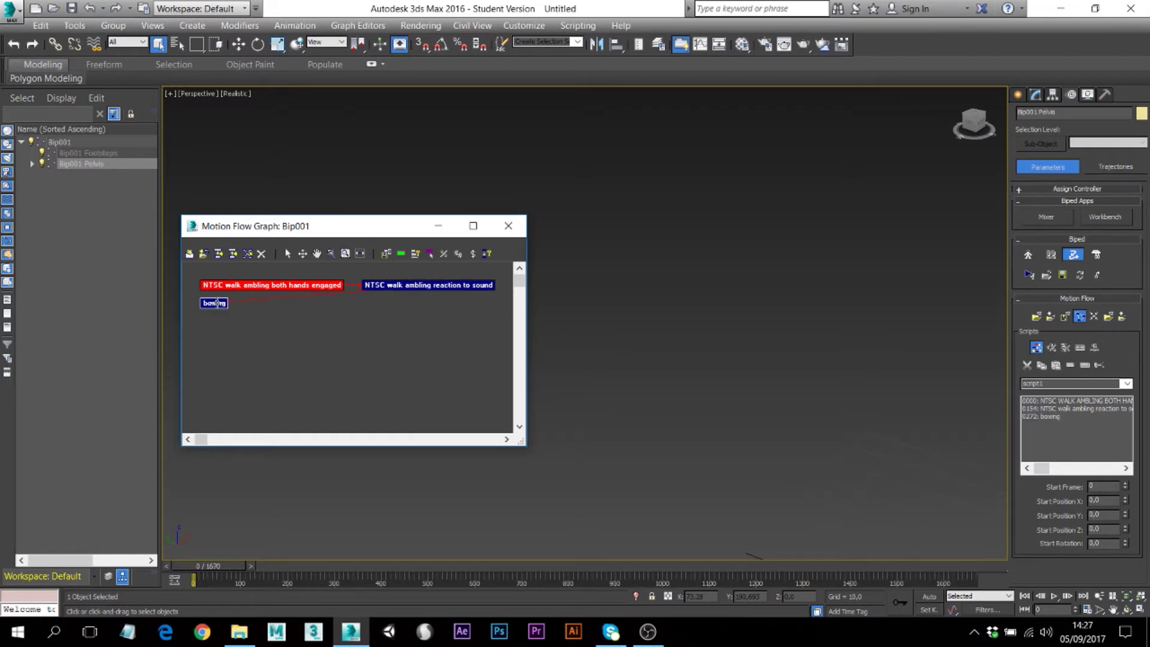
{"action": "mouse_move", "coordinate": [651, 418]}
{"action": "middle_mouse_down", "text": "alt"}
{"action": "mouse_move", "coordinate": [701, 419]}
{"action": "mouse_move", "coordinate": [662, 425]}
{"action": "middle_mouse_up", "text": "alt"}
{"action": "middle_click_drag", "start_coordinate": [816, 451], "coordinate": [703, 345], "text": "alt"}
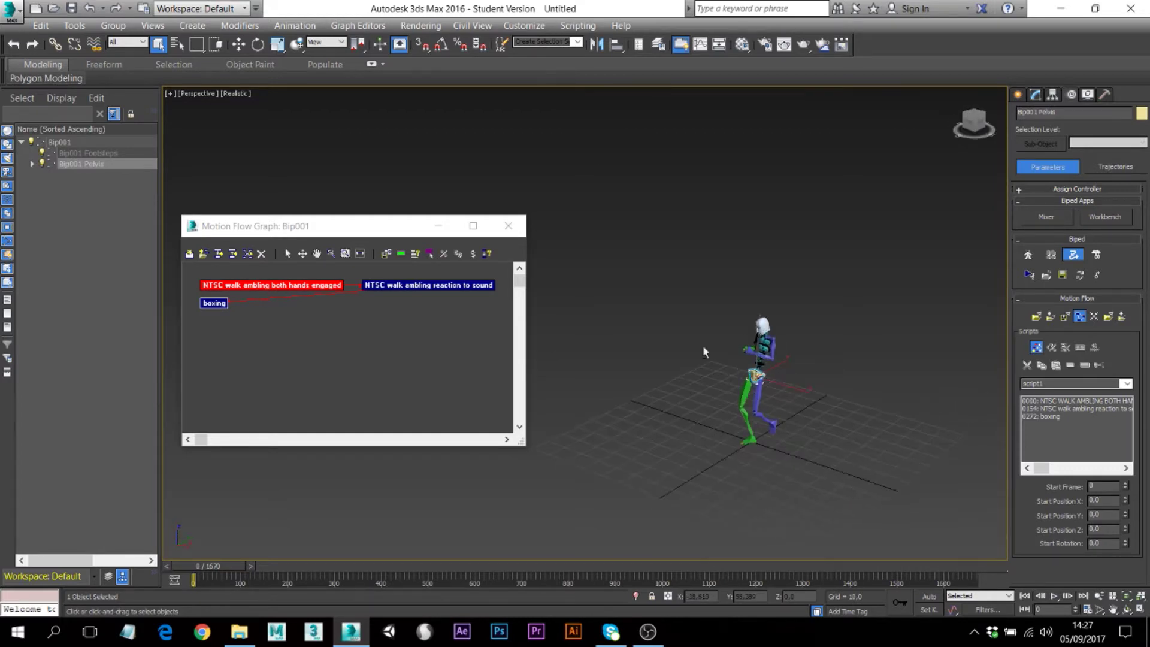
{"action": "left_click", "coordinate": [516, 230]}
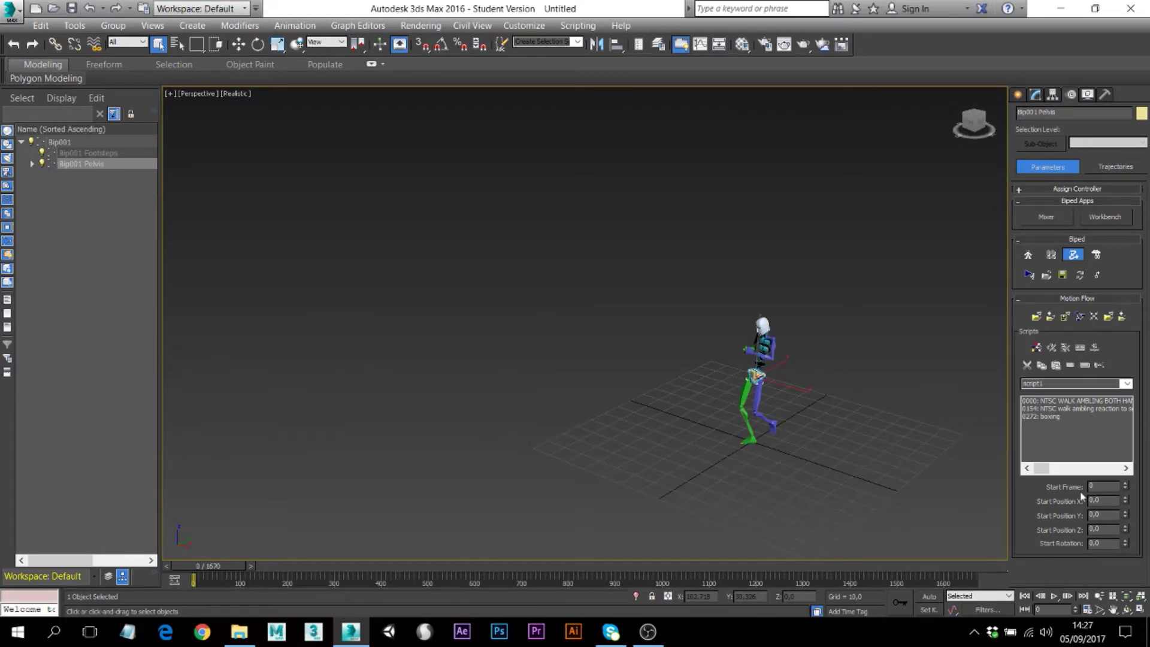
Step: Review the script's clips, play the combined animation while watching the biped, and return the time slider to frame 0
{"action": "left_click", "coordinate": [1065, 409]}
{"action": "left_click", "coordinate": [1061, 417]}
{"action": "left_click", "coordinate": [1060, 401]}
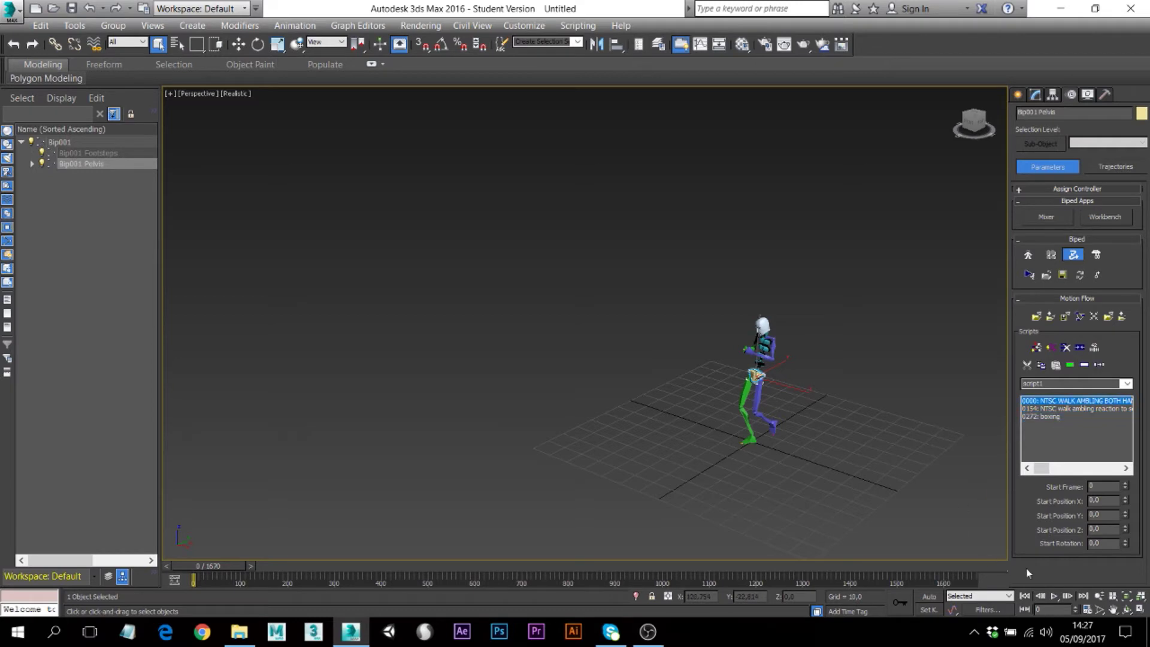
{"action": "left_click", "coordinate": [1054, 596]}
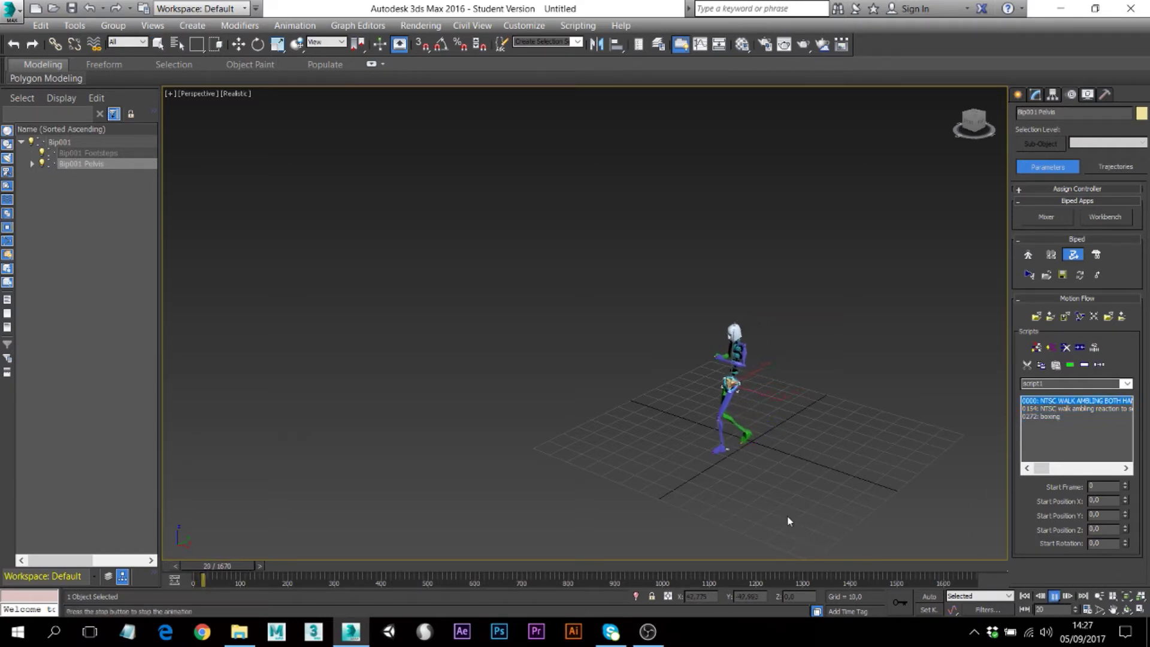
{"action": "middle_click_drag", "start_coordinate": [773, 500], "coordinate": [828, 469]}
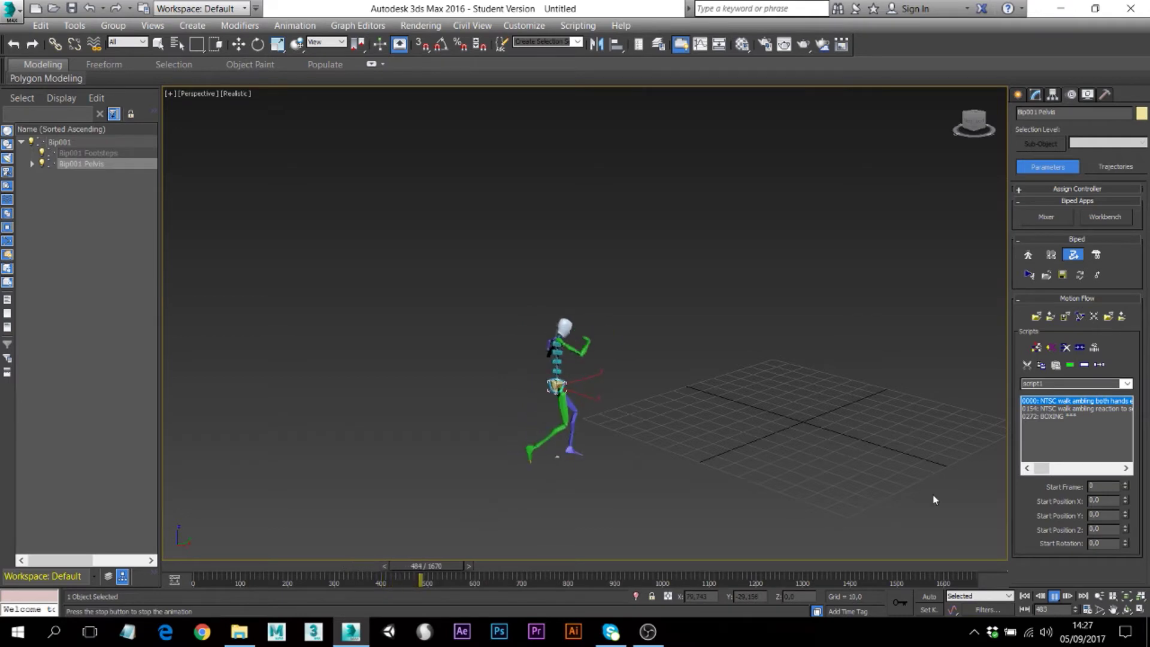
{"action": "key", "text": "slash"}
{"action": "left_click_drag", "start_coordinate": [455, 566], "coordinate": [192, 577]}
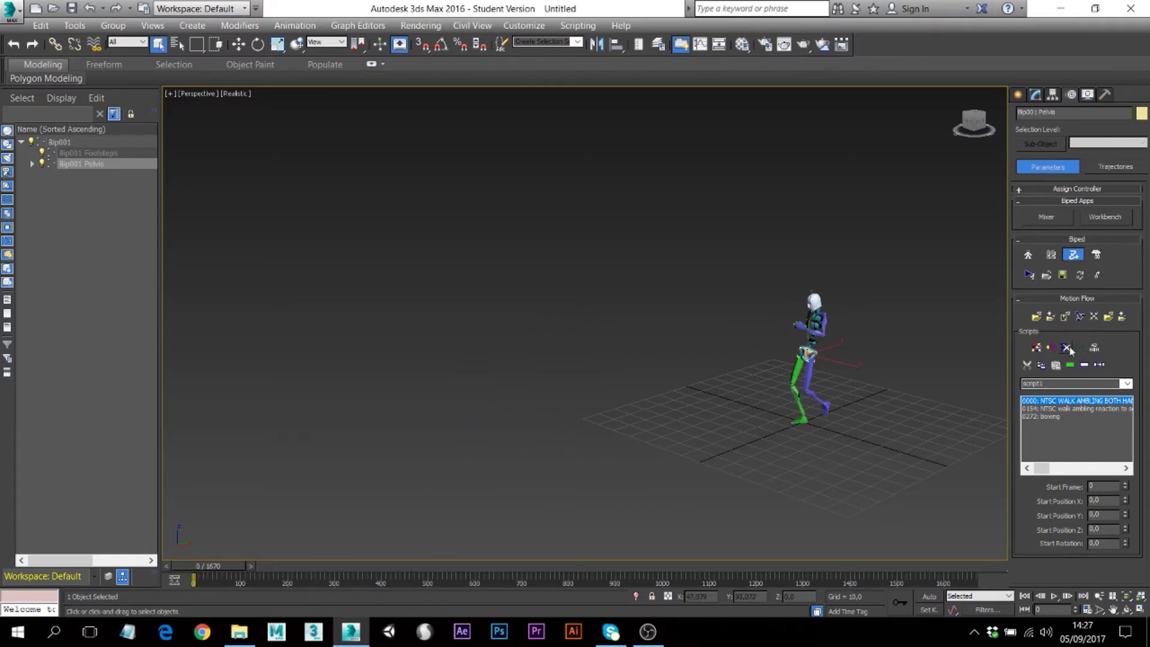
Step: Create a new motion flow script that uses the "NTSC walk ambling both hands engaged" clip twice, and close the graph
{"action": "left_click", "coordinate": [1037, 347]}
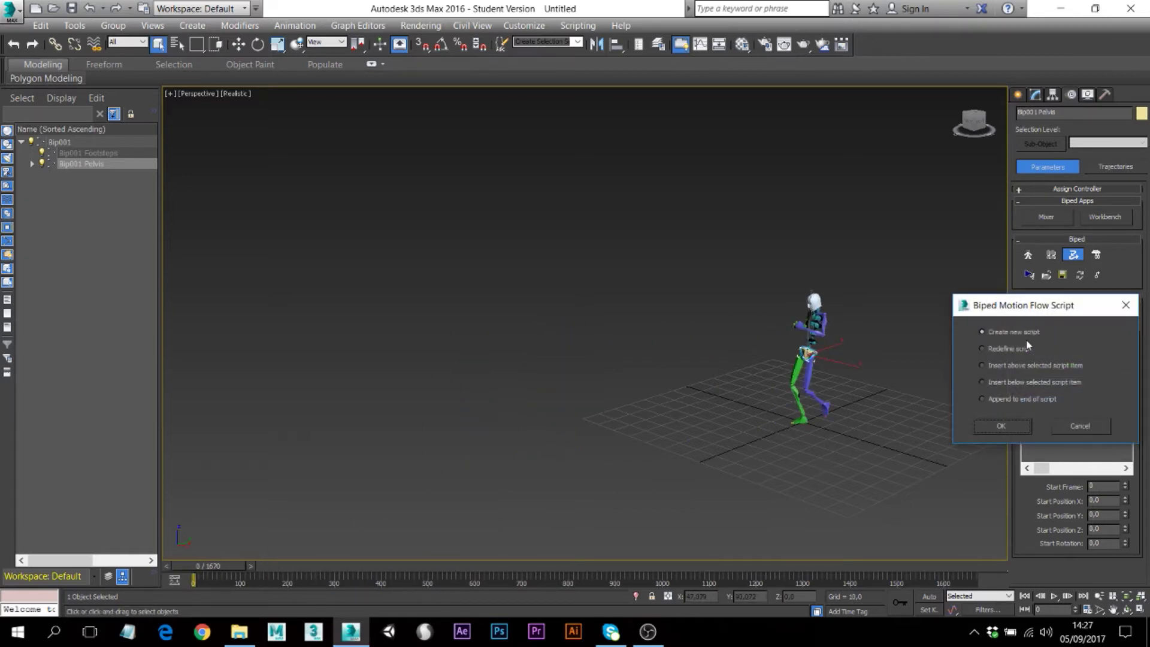
{"action": "left_click", "coordinate": [1016, 429]}
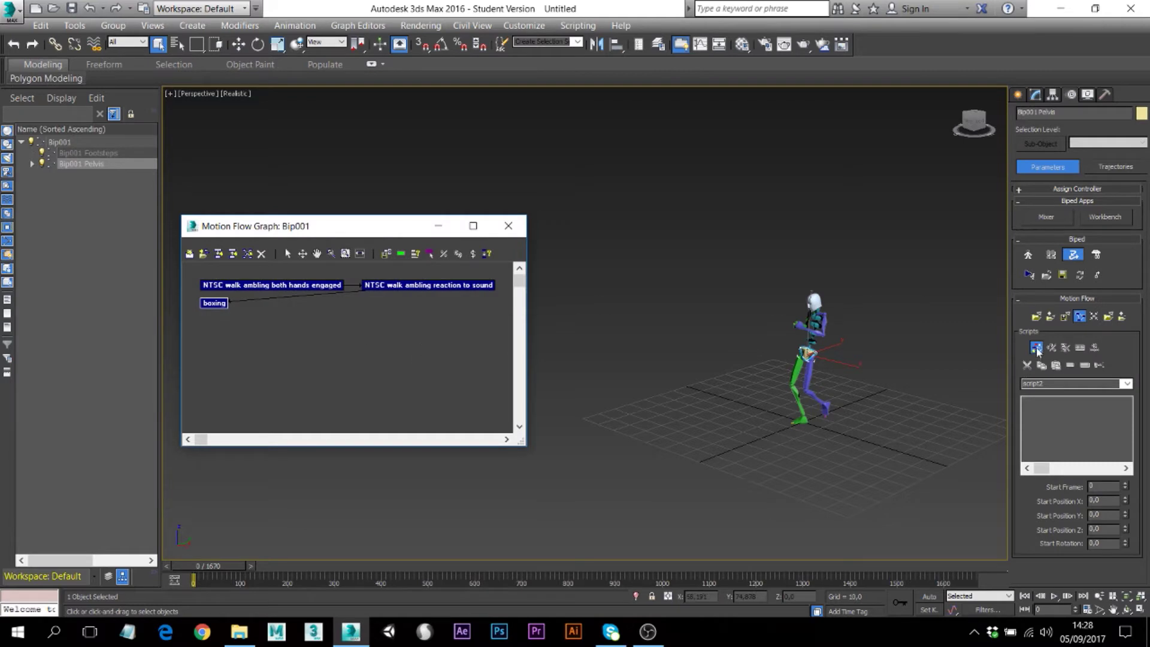
{"action": "left_click", "coordinate": [289, 284]}
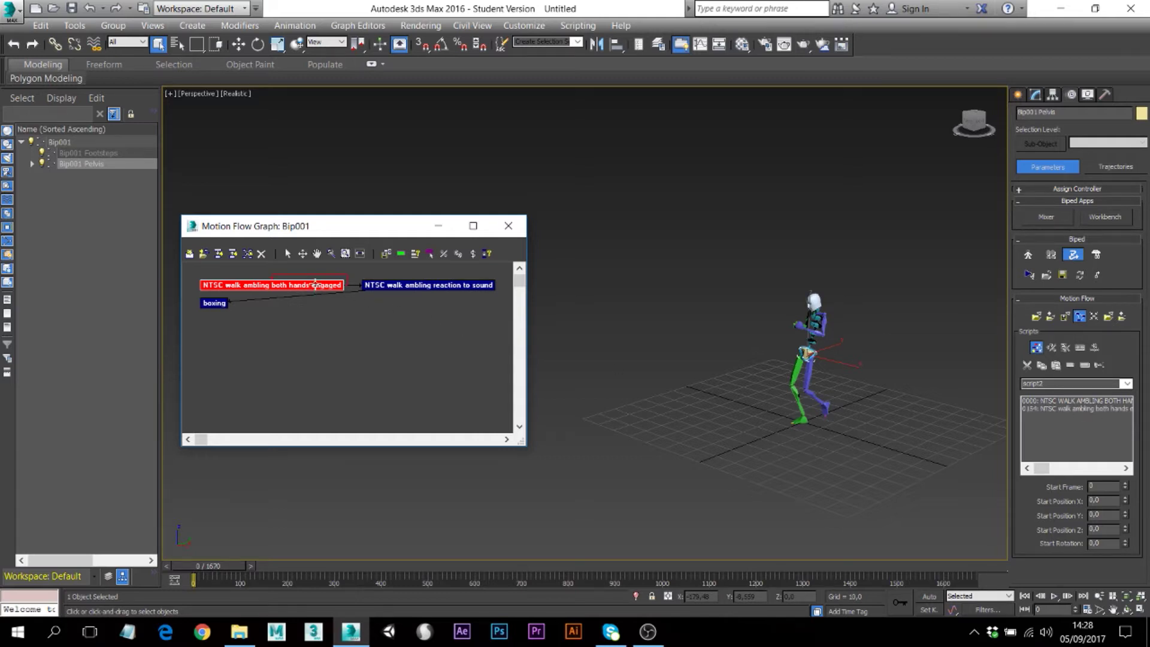
{"action": "left_click", "coordinate": [508, 225]}
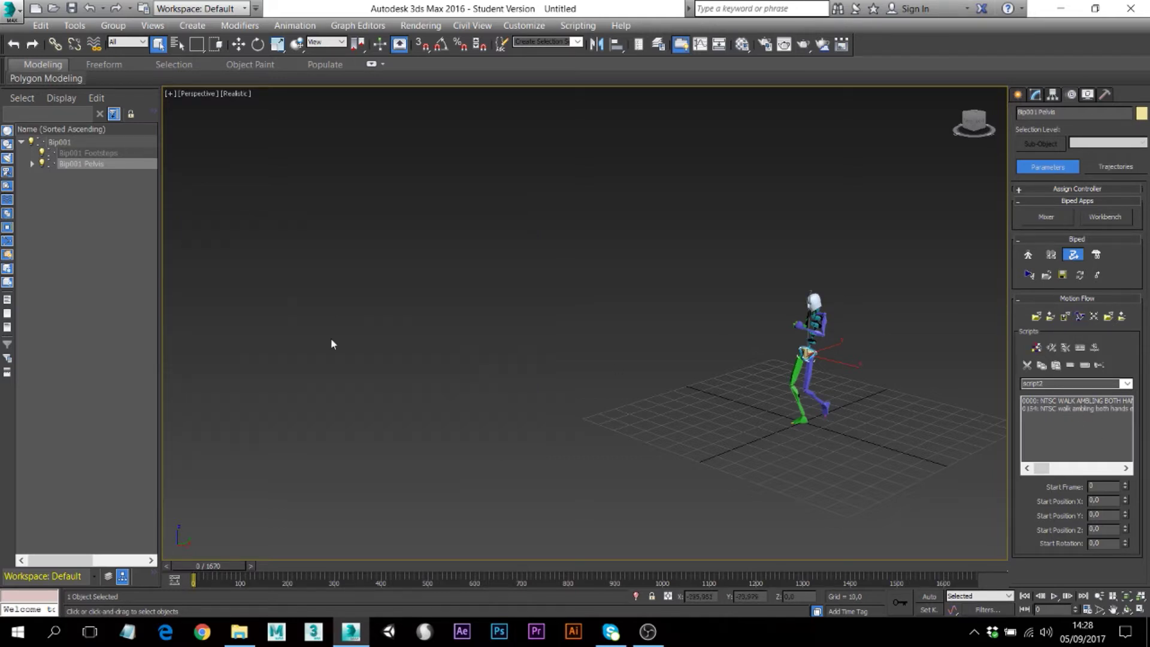
Step: Play the repeated walk animation, follow the biped across the scene, stop playback and examine the figure from another angle
{"action": "left_click", "coordinate": [1055, 596]}
{"action": "scroll", "coordinate": [780, 497], "scroll_direction": "down", "scroll_amount": 4}
{"action": "middle_click_drag", "start_coordinate": [828, 451], "coordinate": [797, 419]}
{"action": "middle_click_drag", "start_coordinate": [839, 516], "coordinate": [803, 481]}
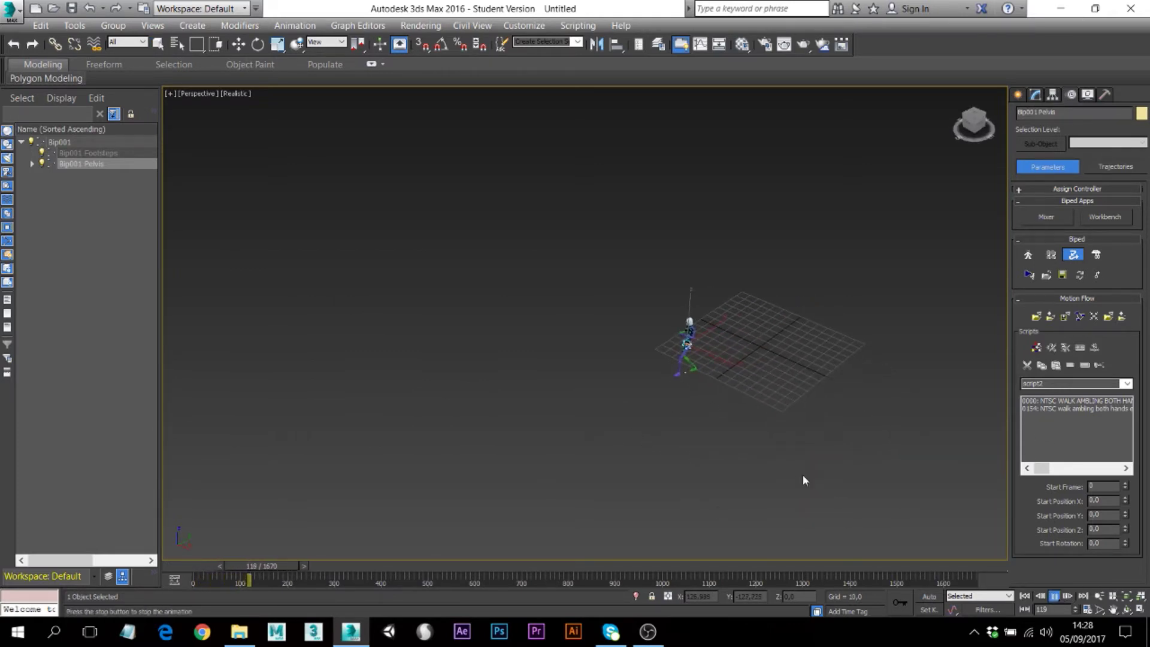
{"action": "scroll", "coordinate": [674, 356], "scroll_direction": "up", "scroll_amount": 5}
{"action": "scroll", "coordinate": [675, 354], "scroll_direction": "down", "scroll_amount": 3}
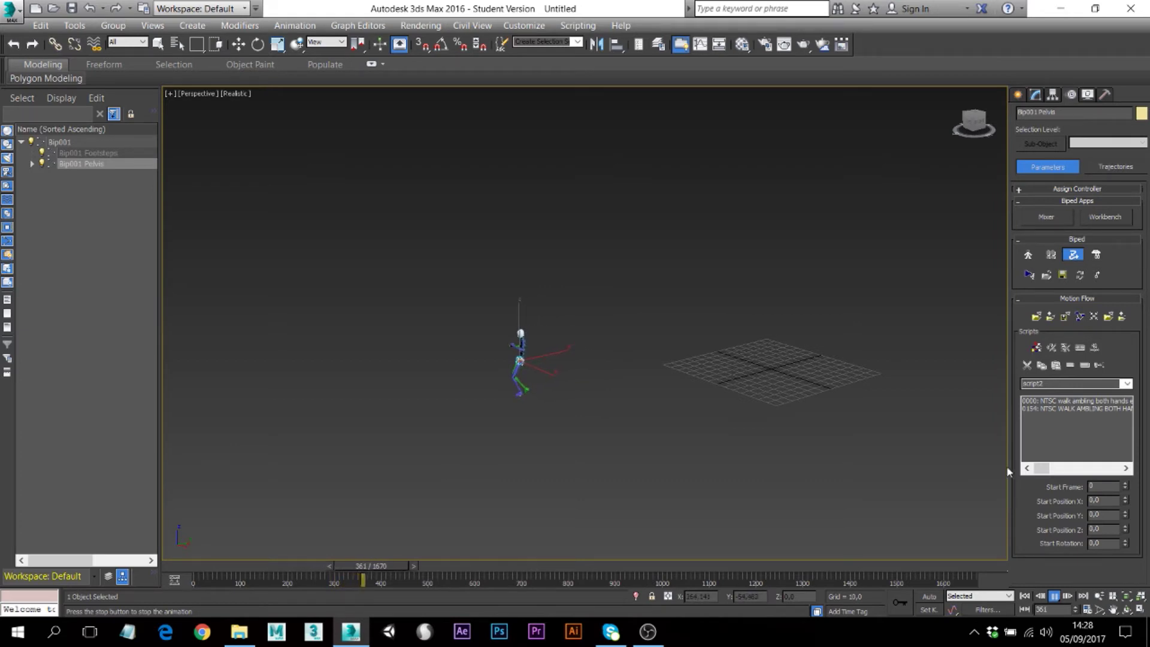
{"action": "key", "text": "/"}
{"action": "scroll", "coordinate": [647, 440], "scroll_direction": "up", "scroll_amount": 2}
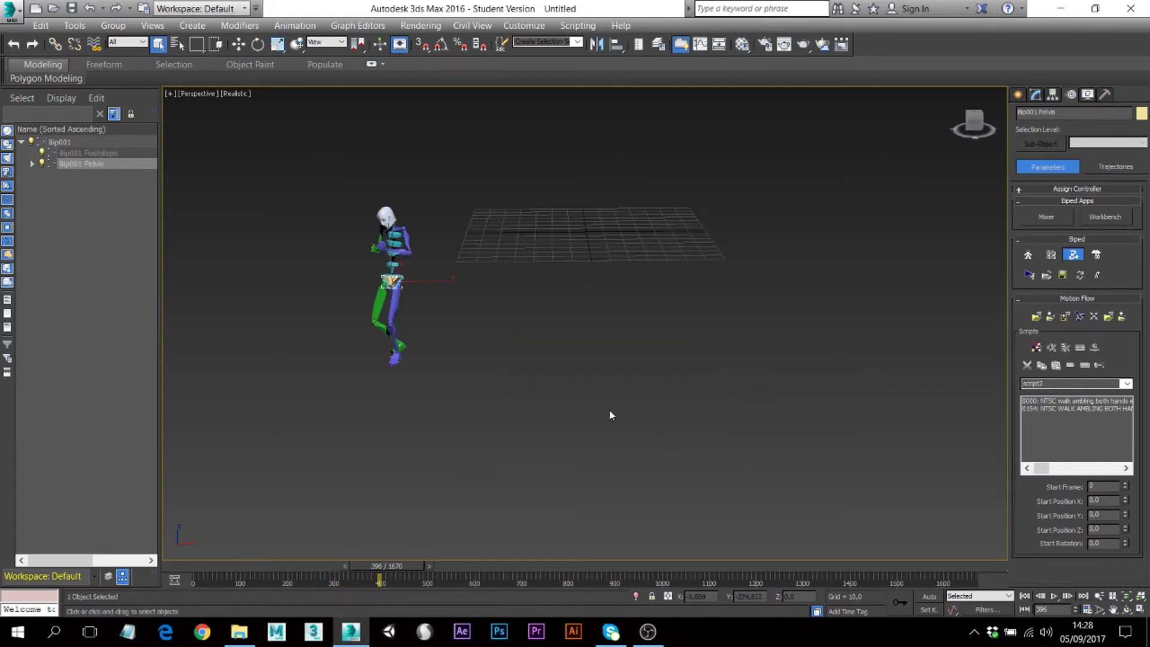
{"action": "middle_click_drag", "start_coordinate": [613, 345], "coordinate": [833, 403], "text": "alt"}
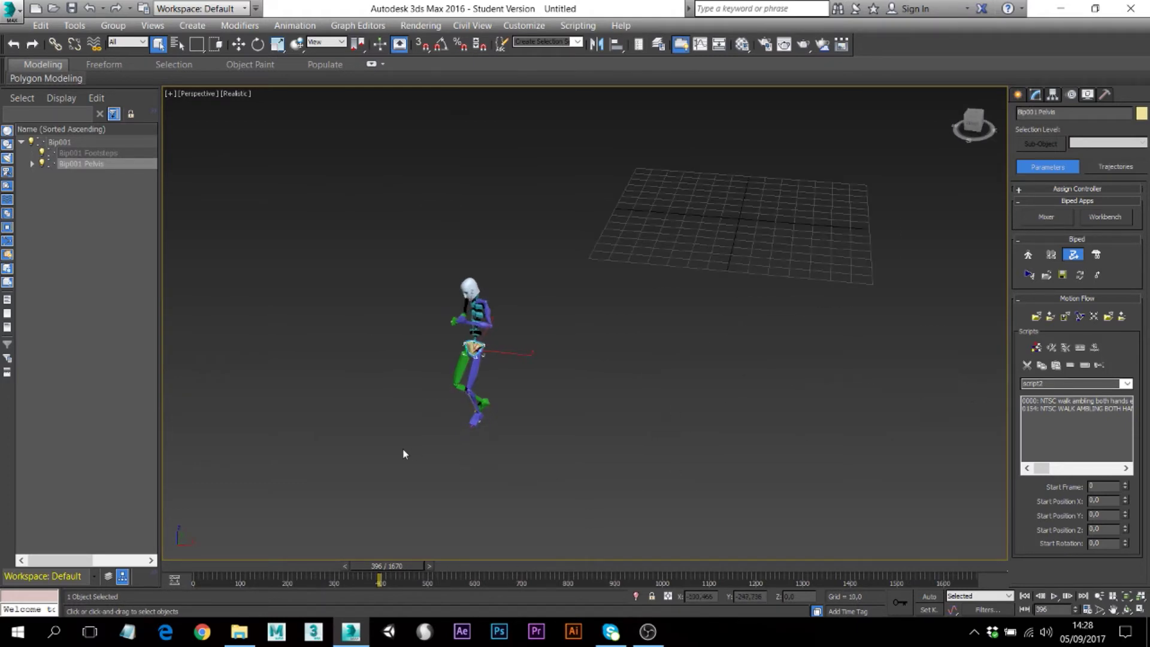
Step: Switch to Chrome and search the web for "bip animations download"
{"action": "left_click", "coordinate": [202, 636]}
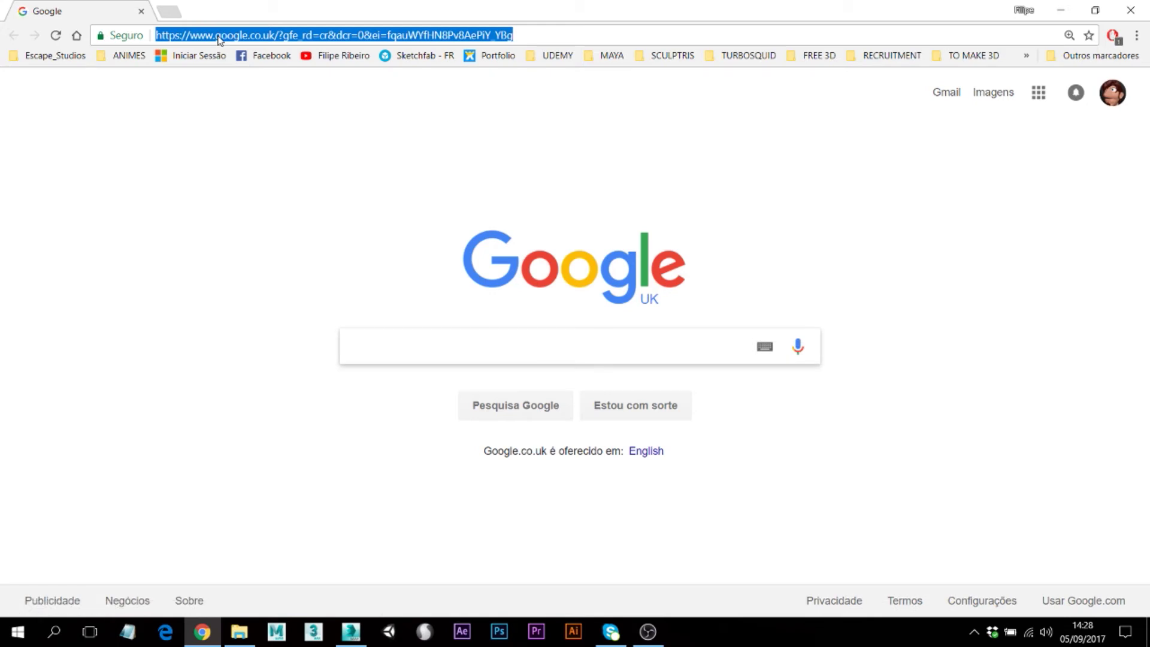
{"action": "type", "text": "bip animations"}
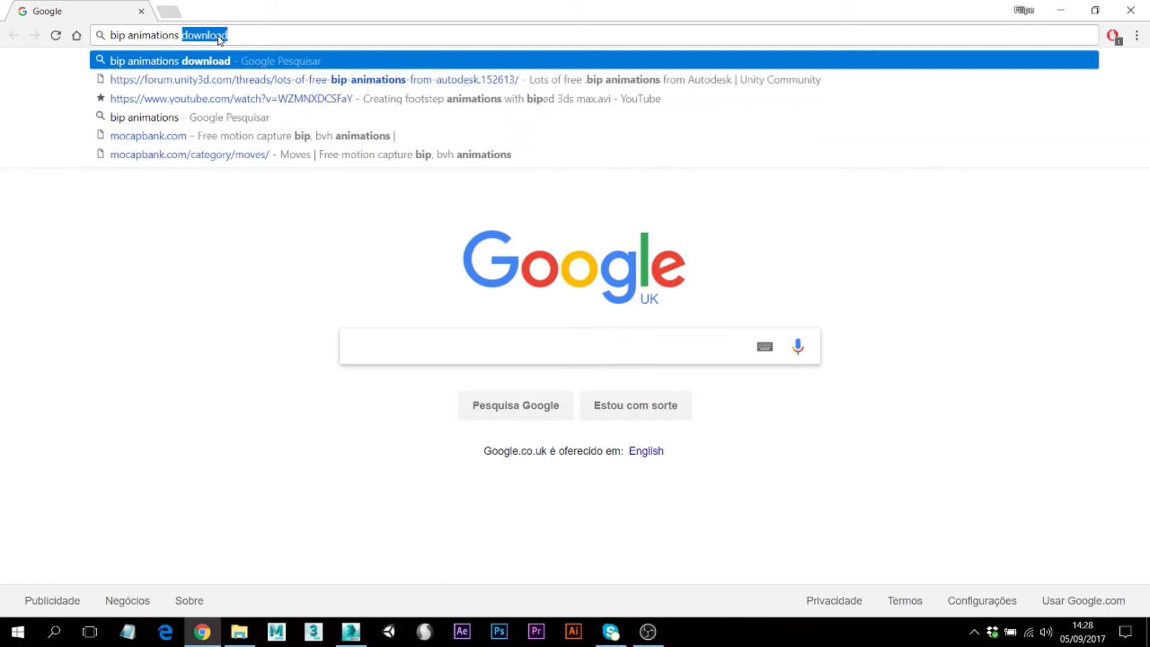
{"action": "key", "text": "Right"}
{"action": "key", "text": "Return"}
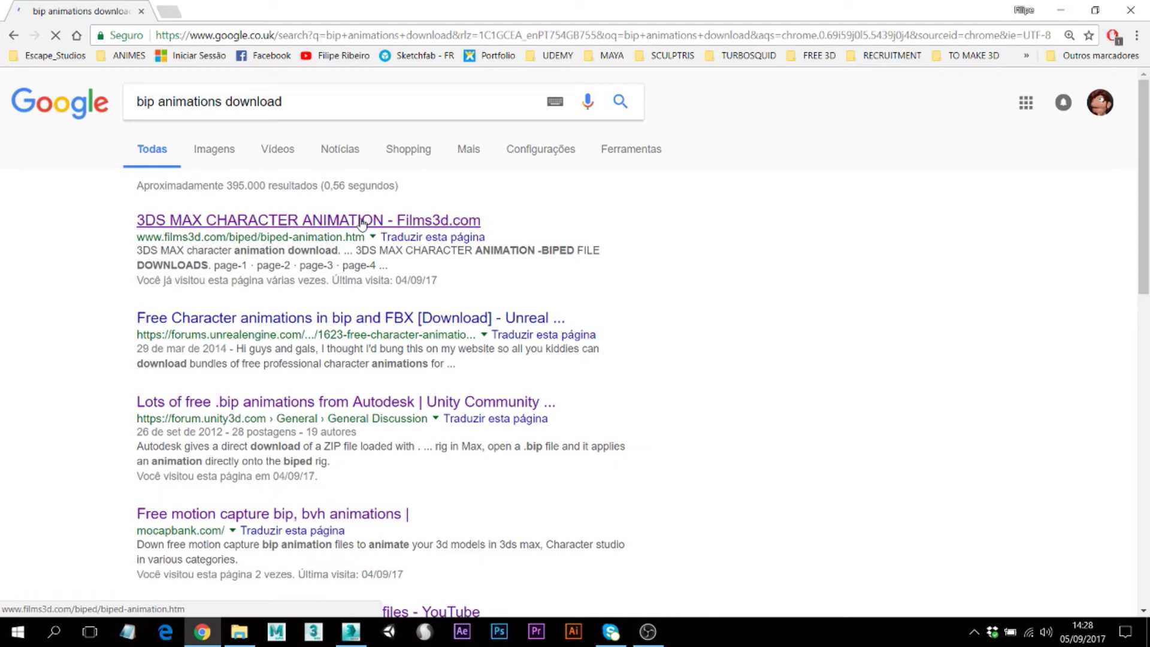
Step: Open the Films3d.com, Unreal forum and TurboSquid motion capture results in new tabs, and view the Films3d.com page
{"action": "middle_click", "coordinate": [334, 222]}
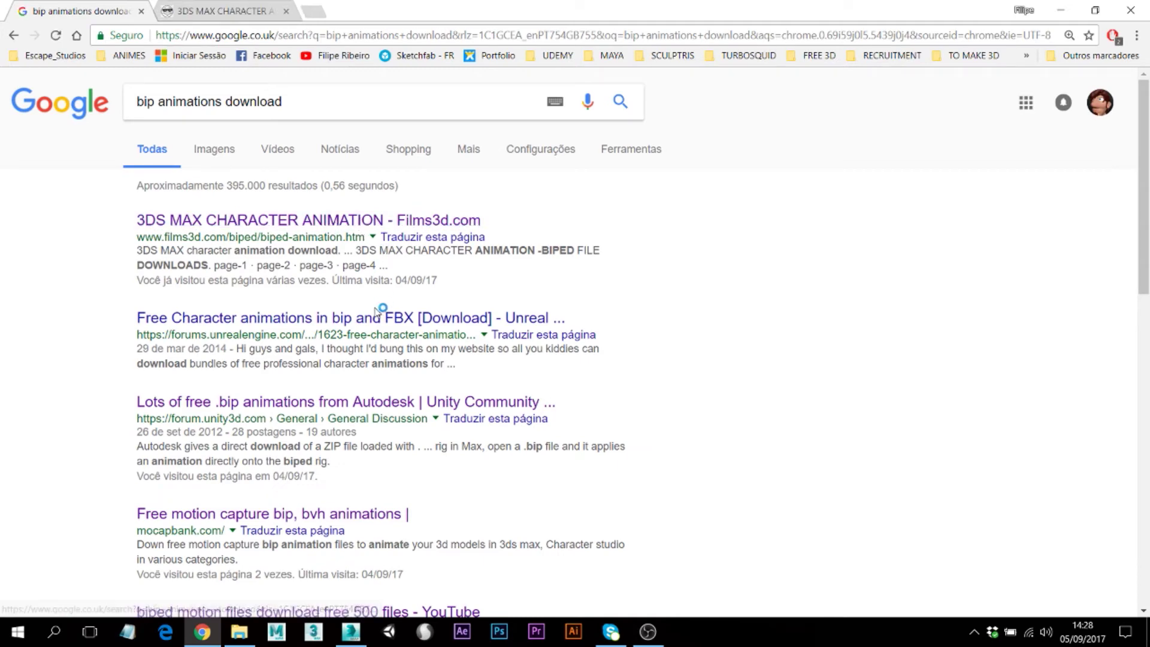
{"action": "middle_click", "coordinate": [361, 319]}
{"action": "scroll", "coordinate": [361, 319], "scroll_direction": "down", "scroll_amount": 3}
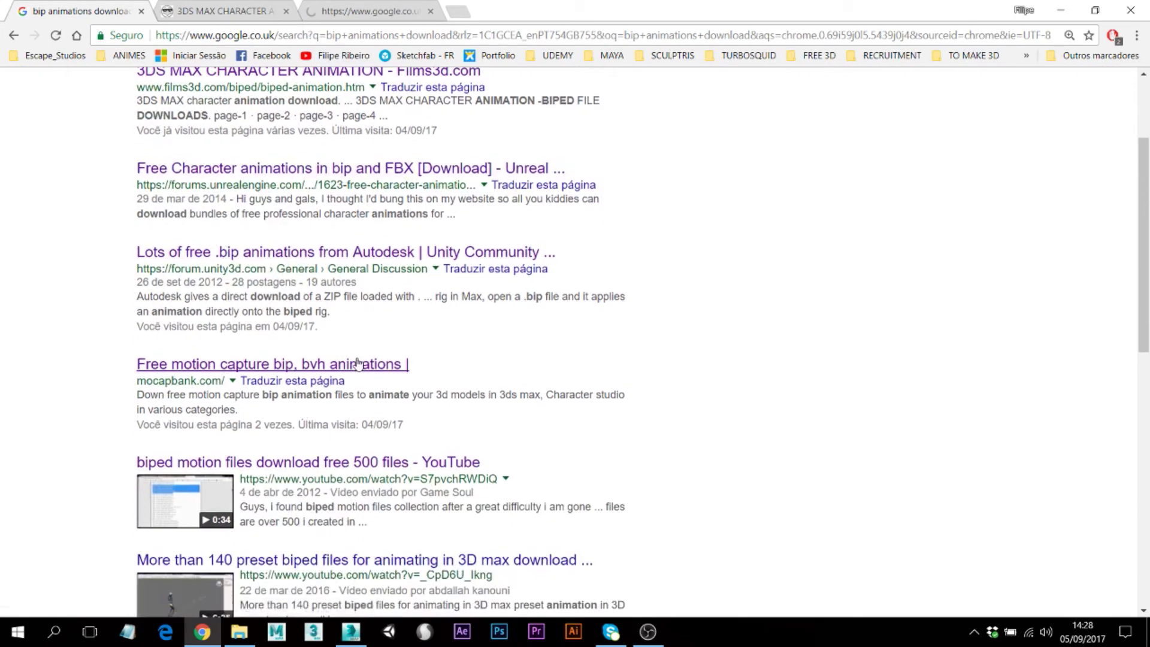
{"action": "scroll", "coordinate": [380, 347], "scroll_direction": "down", "scroll_amount": 4}
{"action": "scroll", "coordinate": [381, 348], "scroll_direction": "down", "scroll_amount": 3}
{"action": "middle_click", "coordinate": [440, 285]}
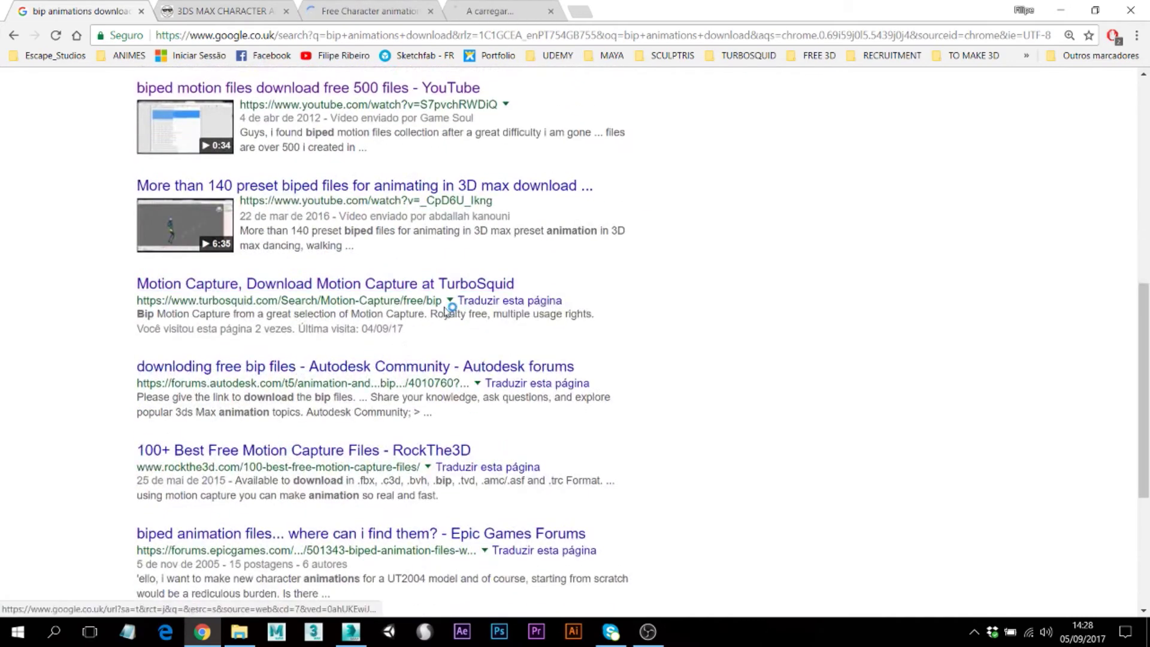
{"action": "scroll", "coordinate": [442, 330], "scroll_direction": "down", "scroll_amount": 3}
{"action": "left_click", "coordinate": [243, 10]}
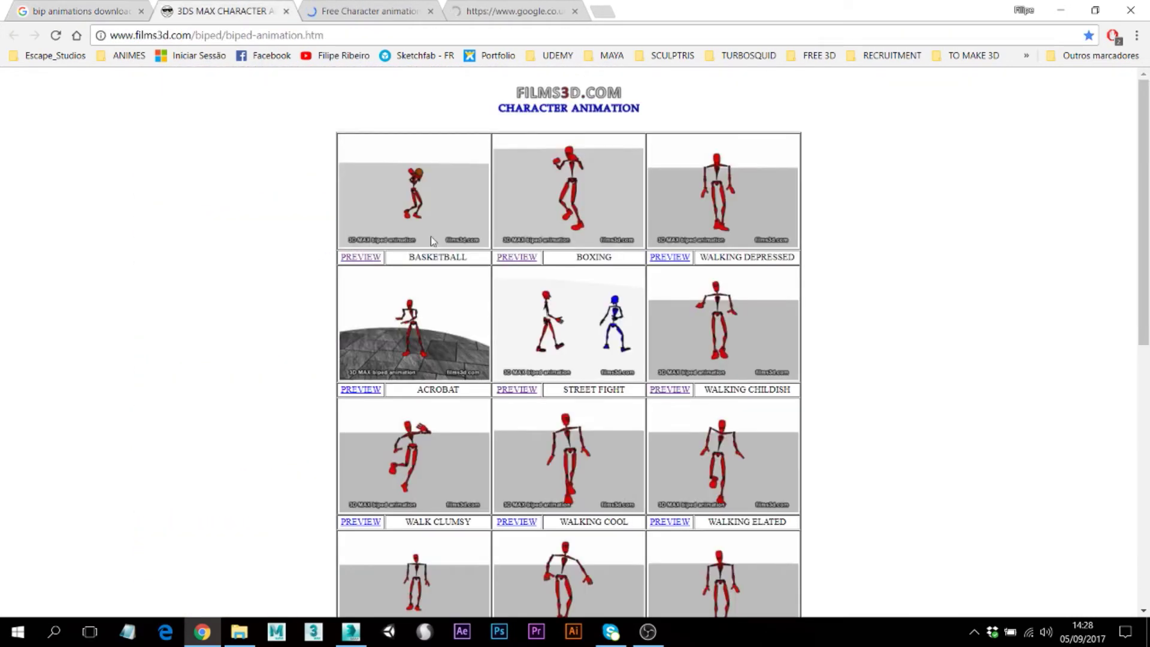
Step: Browse the Films3d.com biped gallery, preview the Acrobat animation and download its acrobatic.zip file
{"action": "scroll", "coordinate": [676, 254], "scroll_direction": "down", "scroll_amount": 9}
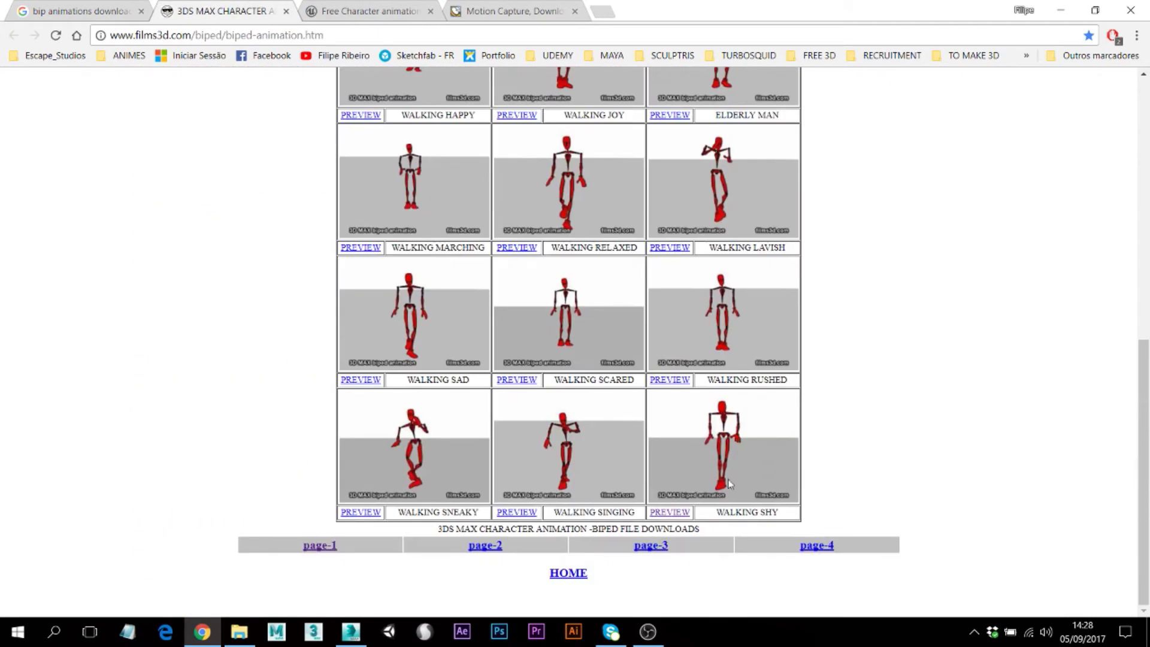
{"action": "scroll", "coordinate": [658, 407], "scroll_direction": "up", "scroll_amount": 9}
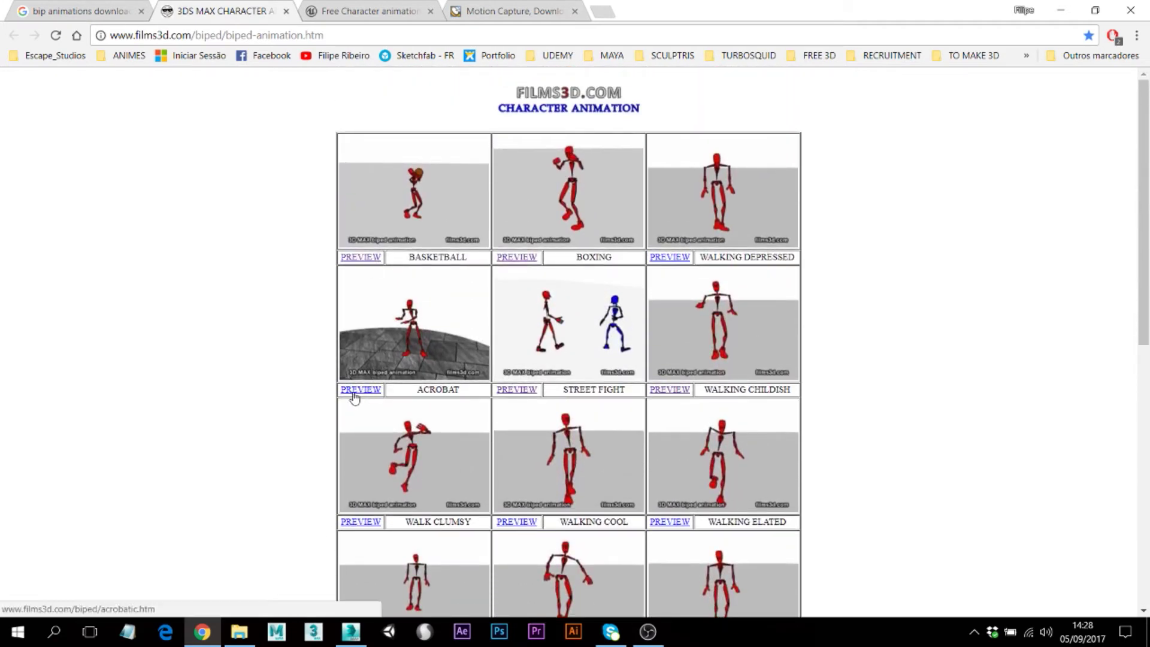
{"action": "left_click", "coordinate": [381, 390]}
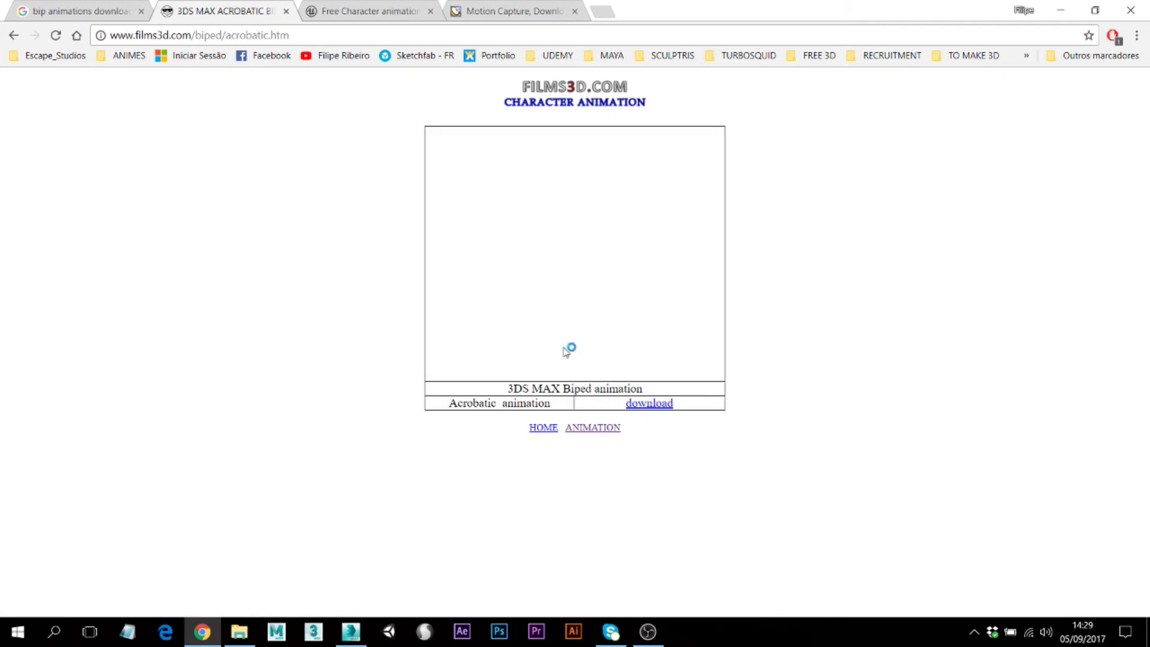
{"action": "left_click", "coordinate": [569, 291]}
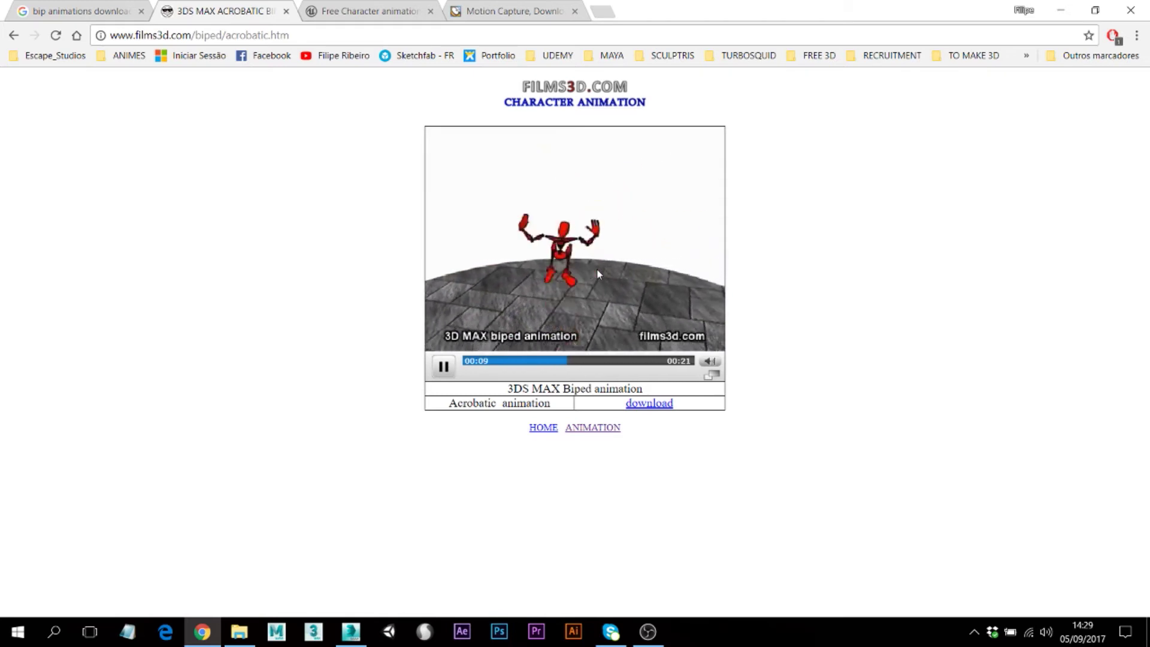
{"action": "left_click", "coordinate": [650, 403]}
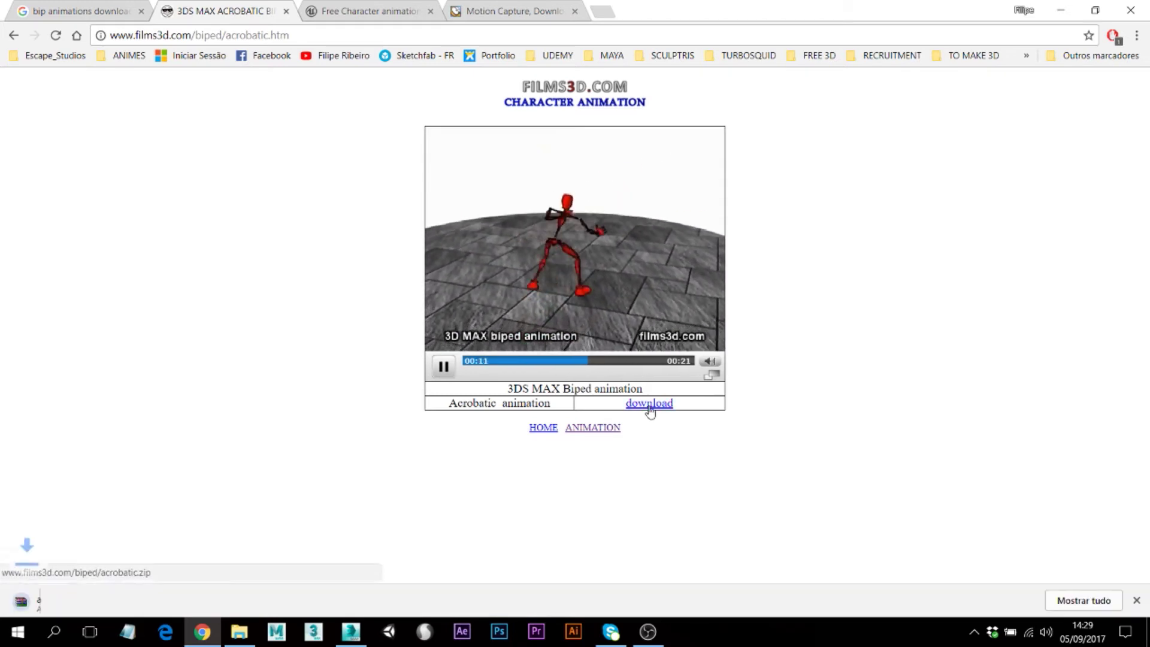
Step: View the Unreal forum thread on free bip animations and open all FREE 3D bookmarks in new tabs
{"action": "left_click", "coordinate": [403, 8]}
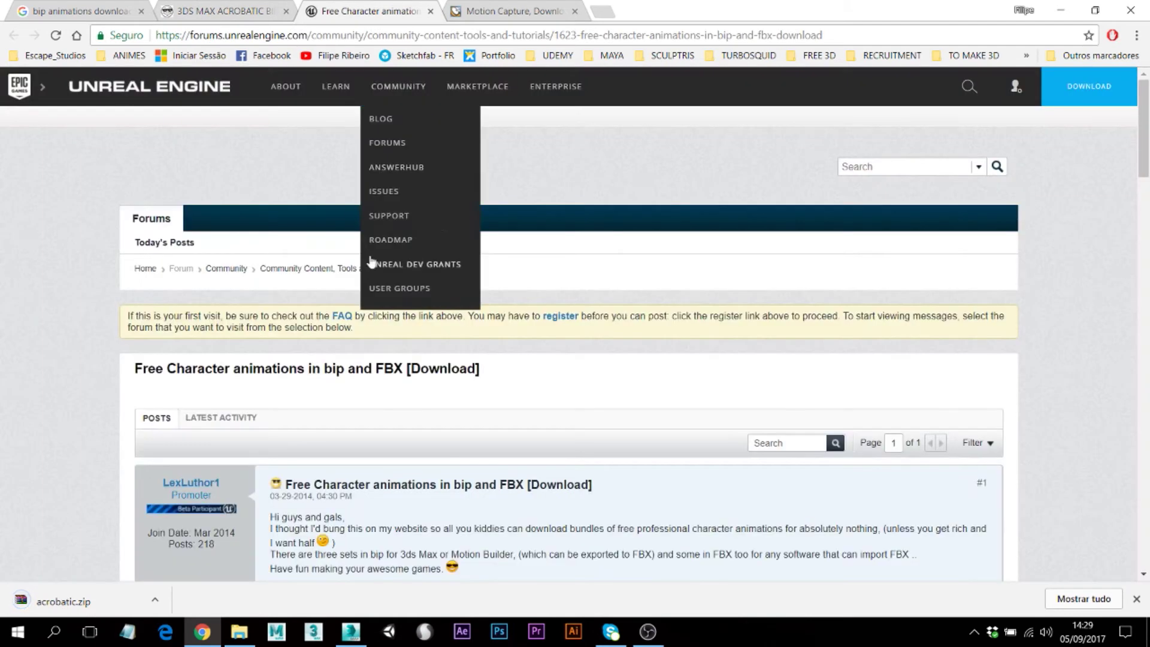
{"action": "middle_click", "coordinate": [819, 55]}
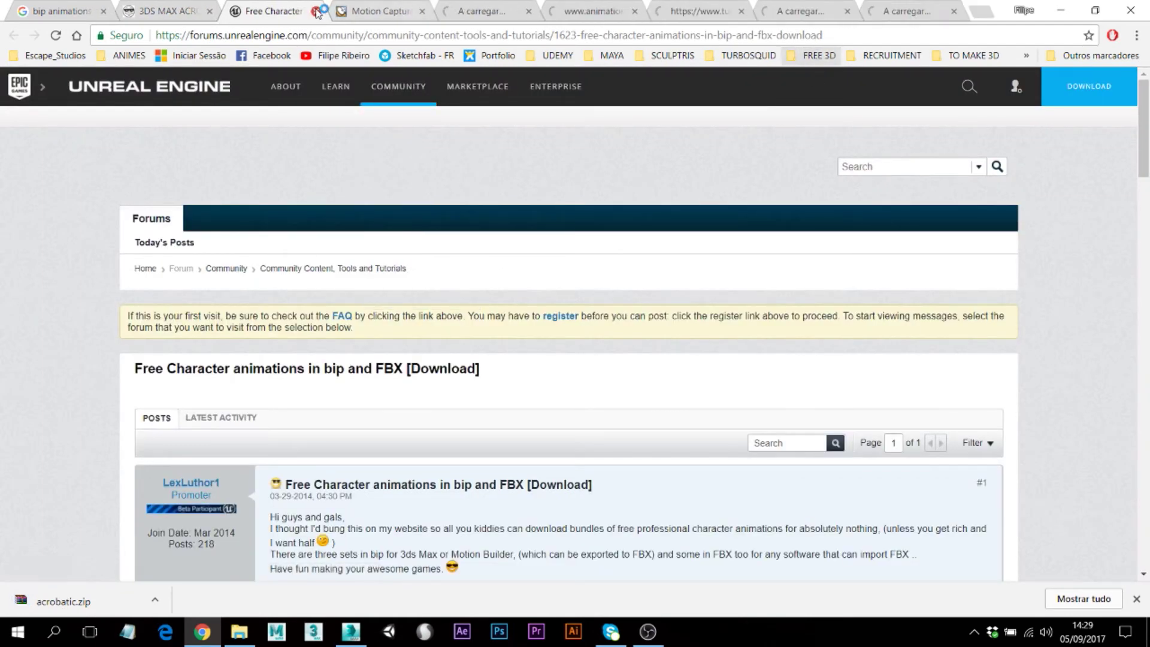
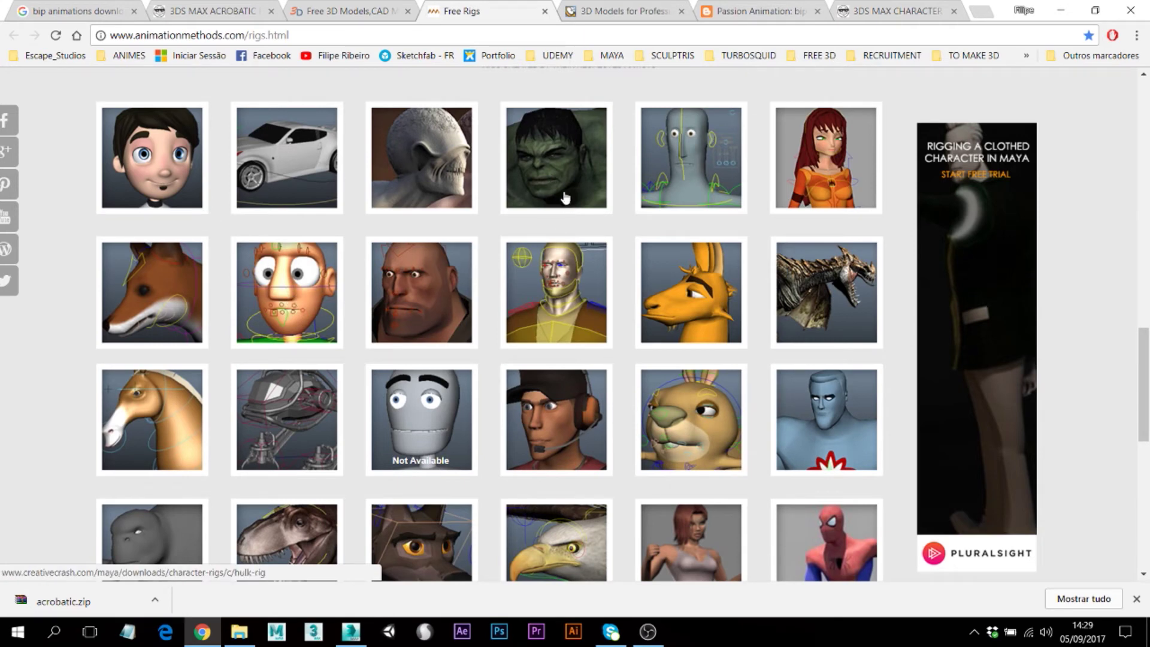
Step: Look through the Free Rigs gallery on animationmethods.com and close the page
{"action": "scroll", "coordinate": [568, 240], "scroll_direction": "up", "scroll_amount": 1}
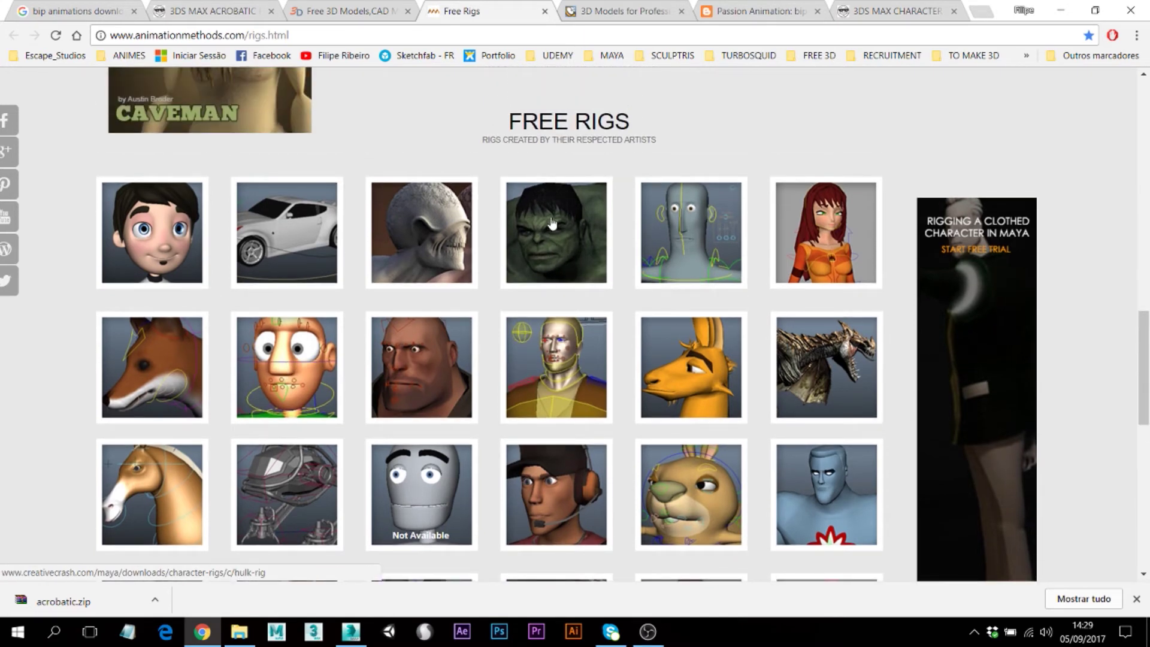
{"action": "scroll", "coordinate": [551, 223], "scroll_direction": "up", "scroll_amount": 3}
{"action": "scroll", "coordinate": [575, 275], "scroll_direction": "down", "scroll_amount": 2}
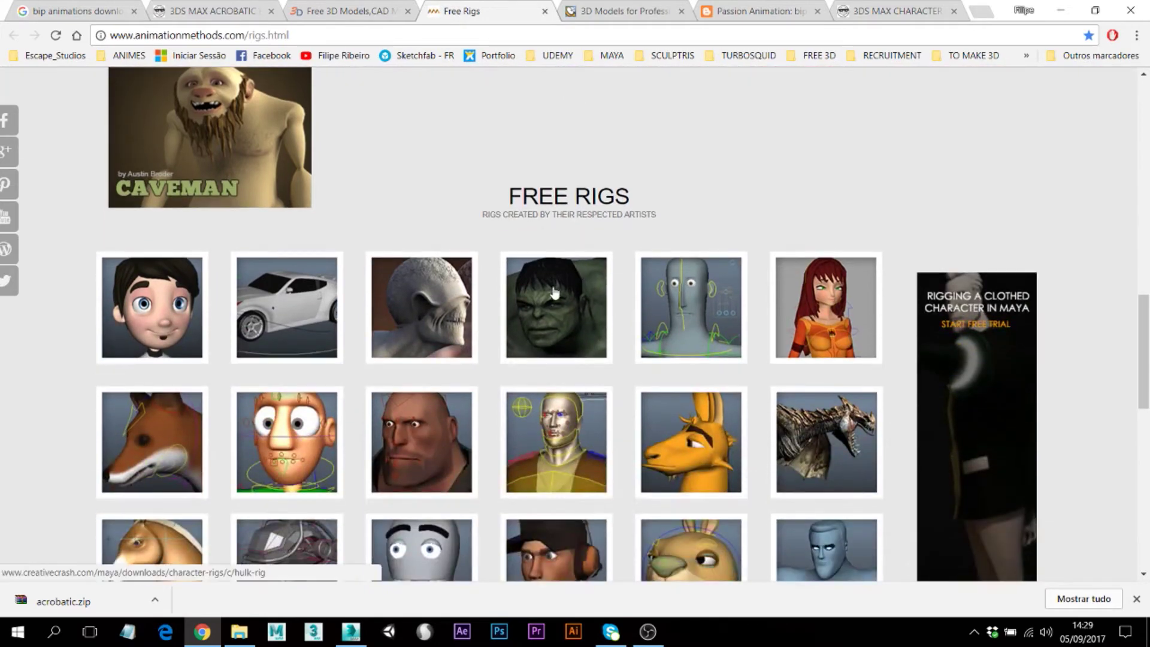
{"action": "left_click", "coordinate": [545, 11]}
Step: Examine the model categories on the TurboSquid home page, from cars and characters to landscapes and technology
{"action": "scroll", "coordinate": [431, 180], "scroll_direction": "down", "scroll_amount": 1}
{"action": "scroll", "coordinate": [331, 307], "scroll_direction": "up", "scroll_amount": 1}
{"action": "left_click", "coordinate": [272, 37]}
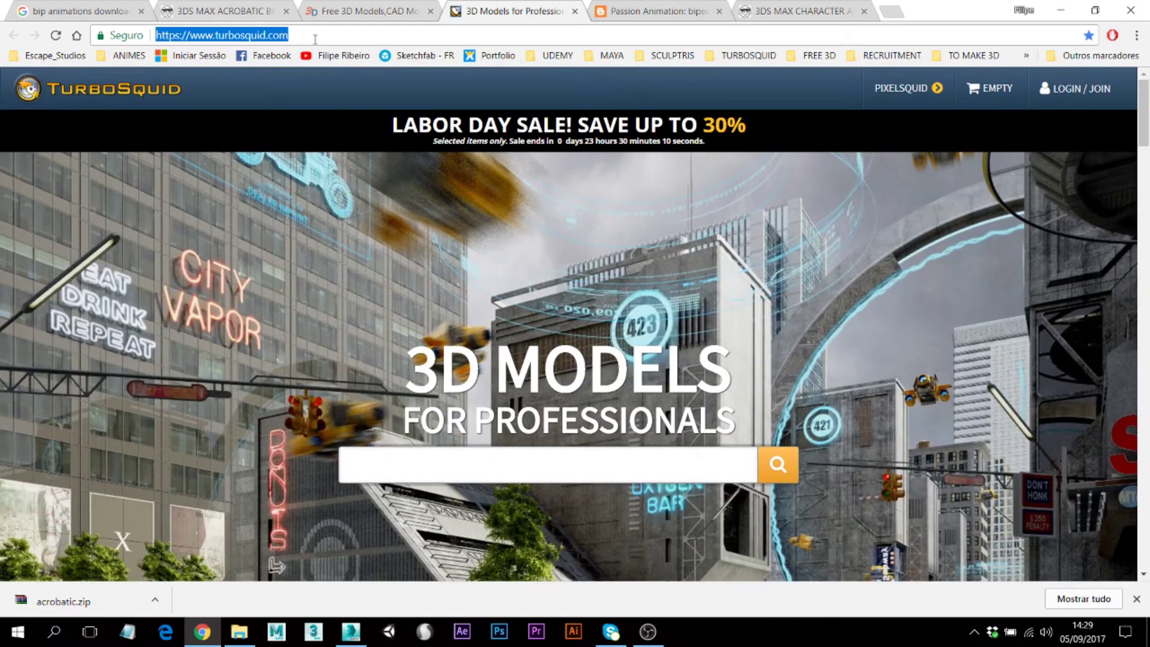
{"action": "scroll", "coordinate": [262, 329], "scroll_direction": "down", "scroll_amount": 10}
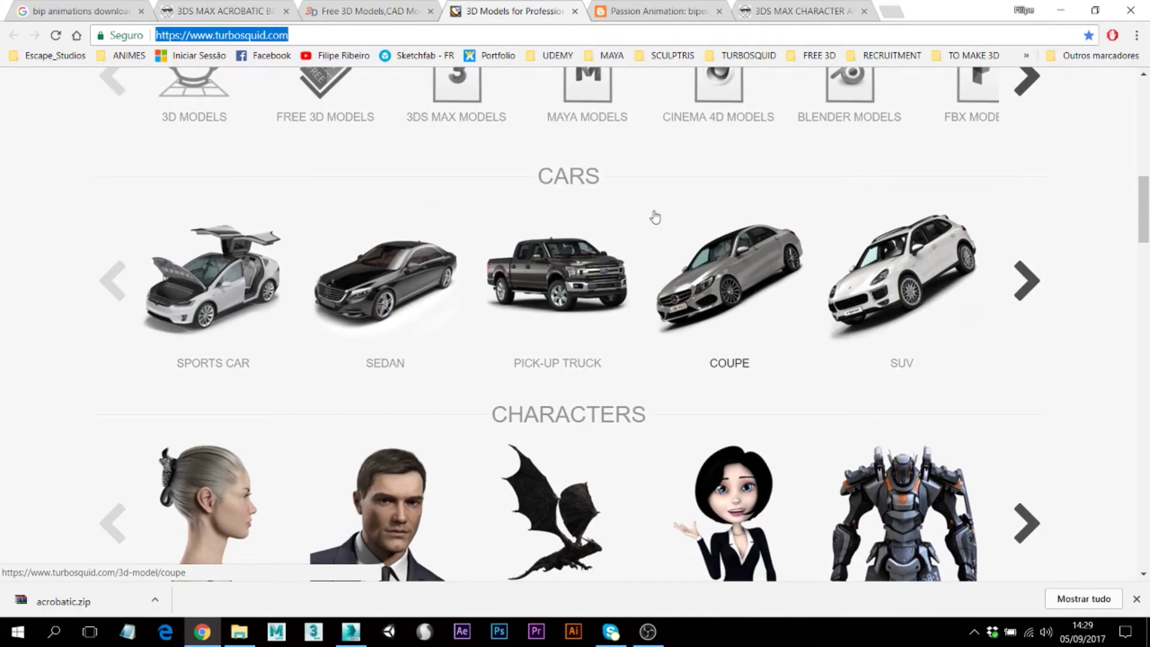
{"action": "scroll", "coordinate": [547, 198], "scroll_direction": "down", "scroll_amount": 5}
{"action": "scroll", "coordinate": [622, 270], "scroll_direction": "down", "scroll_amount": 10}
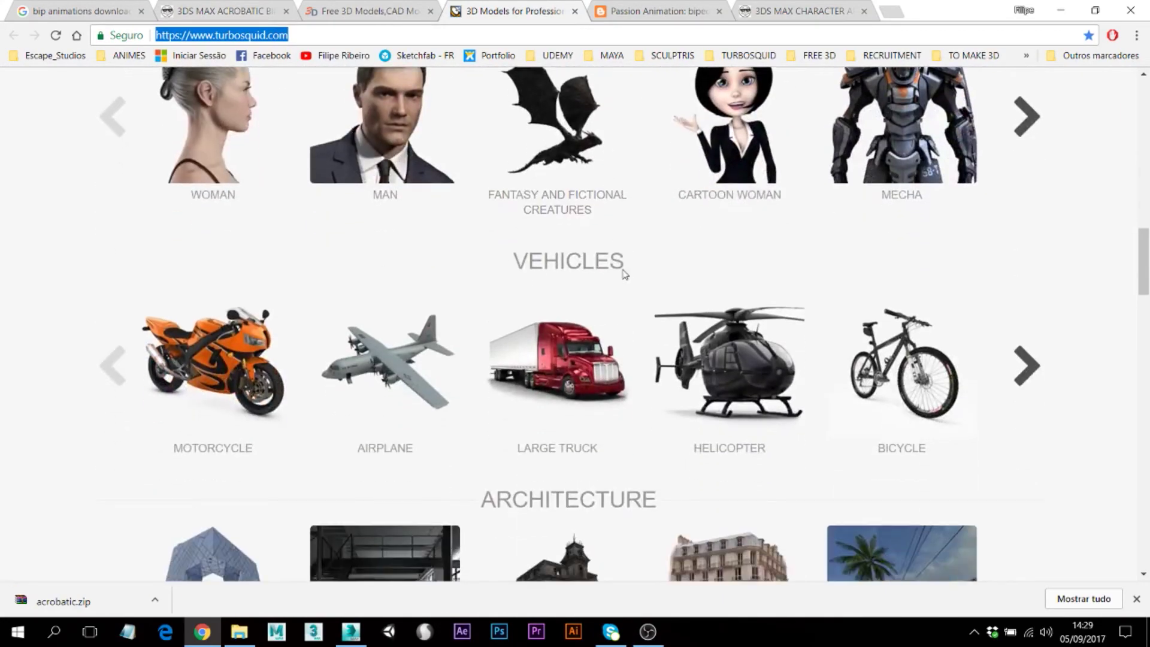
{"action": "scroll", "coordinate": [557, 305], "scroll_direction": "down", "scroll_amount": 13}
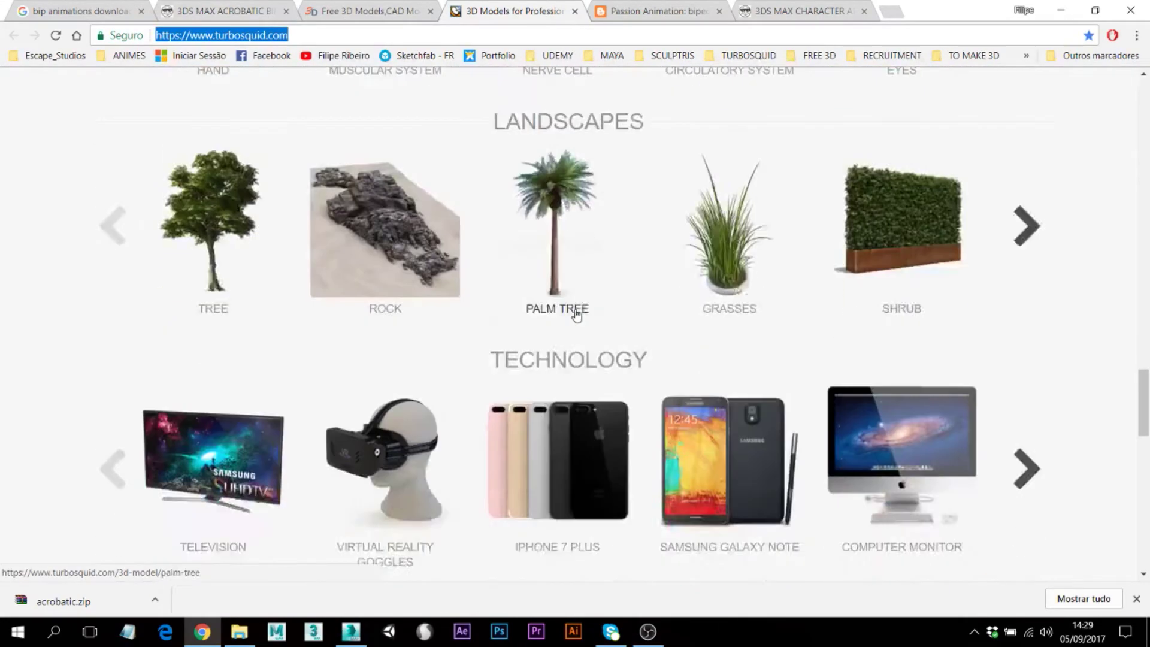
{"action": "scroll", "coordinate": [638, 264], "scroll_direction": "up", "scroll_amount": 13}
{"action": "scroll", "coordinate": [640, 275], "scroll_direction": "up", "scroll_amount": 20}
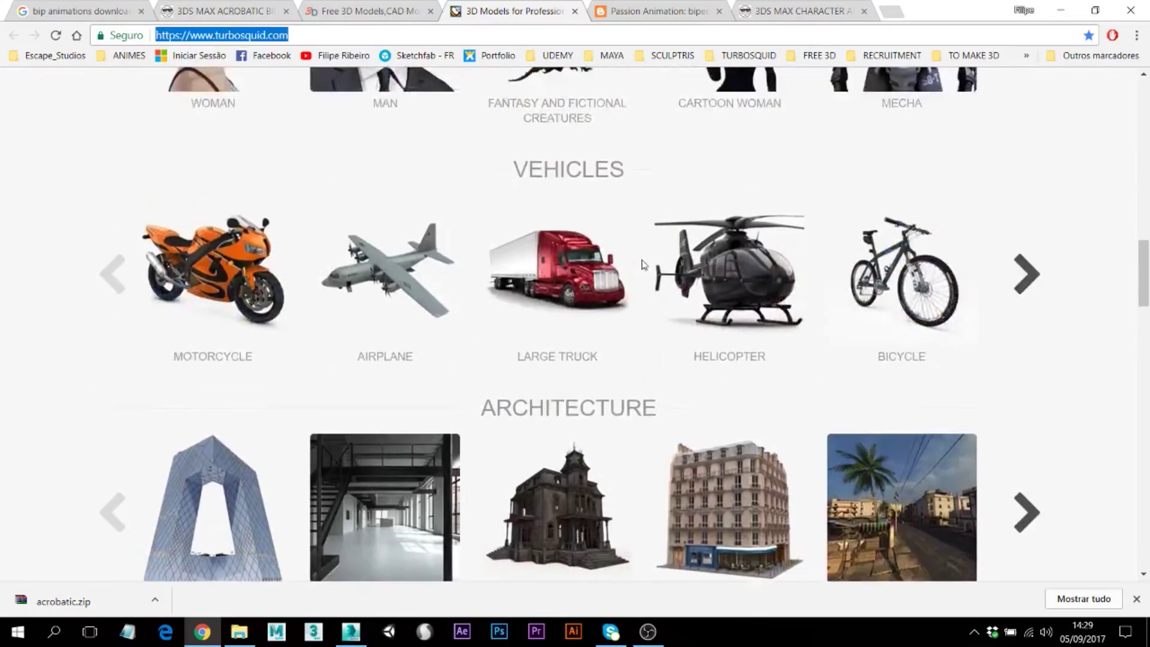
{"action": "scroll", "coordinate": [634, 249], "scroll_direction": "down", "scroll_amount": 4}
Step: Open TurboSquid's Characters category and look through the free character models
{"action": "left_click", "coordinate": [612, 269]}
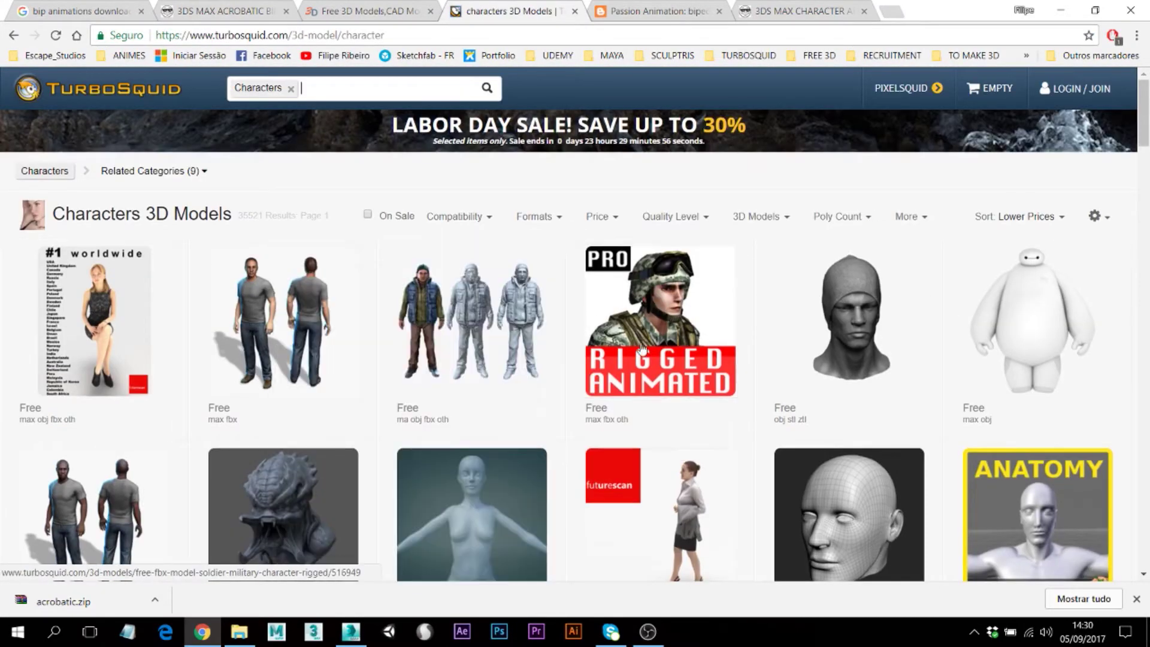
{"action": "mouse_move", "coordinate": [665, 338]}
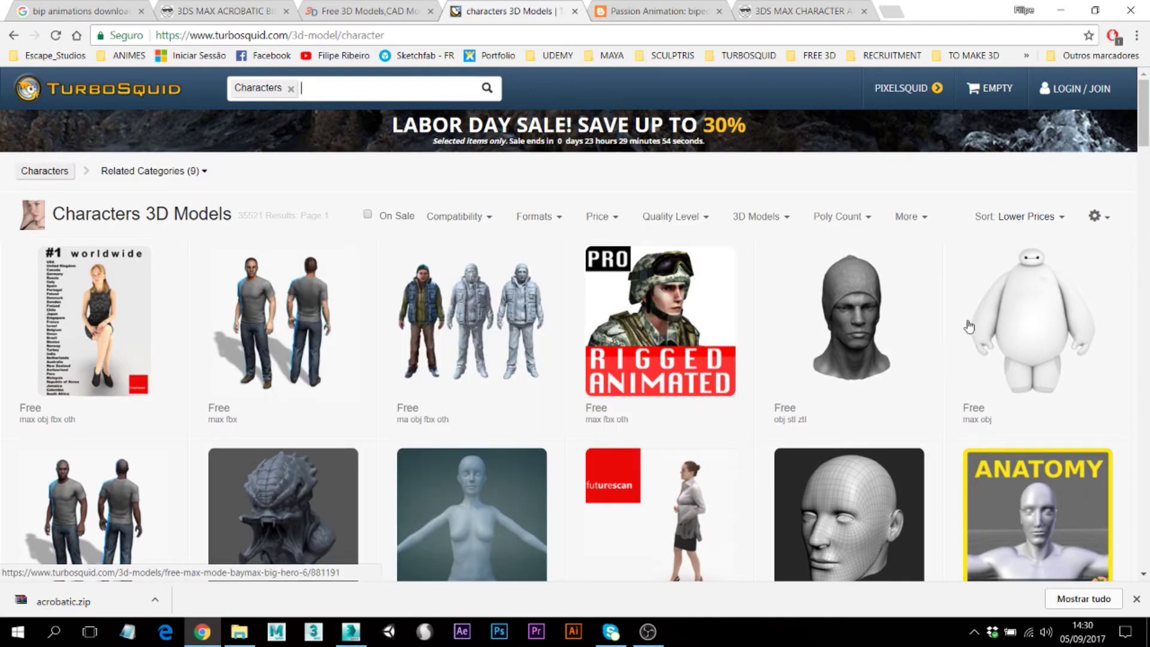
{"action": "mouse_move", "coordinate": [1025, 313]}
{"action": "scroll", "coordinate": [707, 275], "scroll_direction": "down", "scroll_amount": 20}
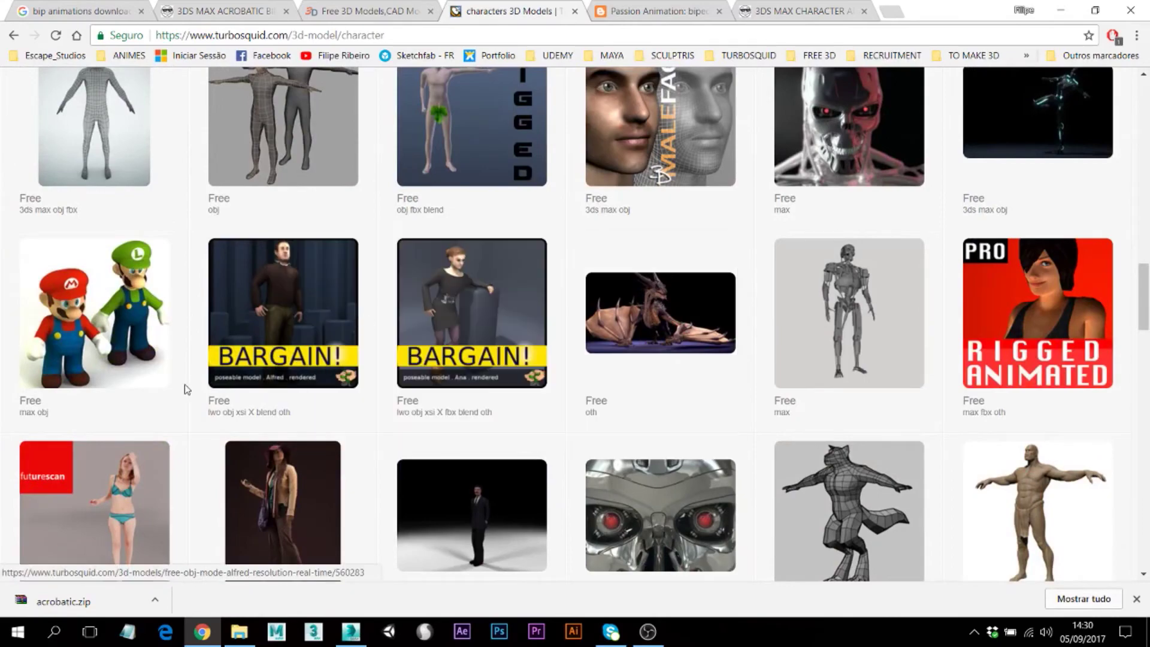
{"action": "scroll", "coordinate": [472, 386], "scroll_direction": "up", "scroll_amount": 10}
{"action": "scroll", "coordinate": [473, 386], "scroll_direction": "up", "scroll_amount": 15}
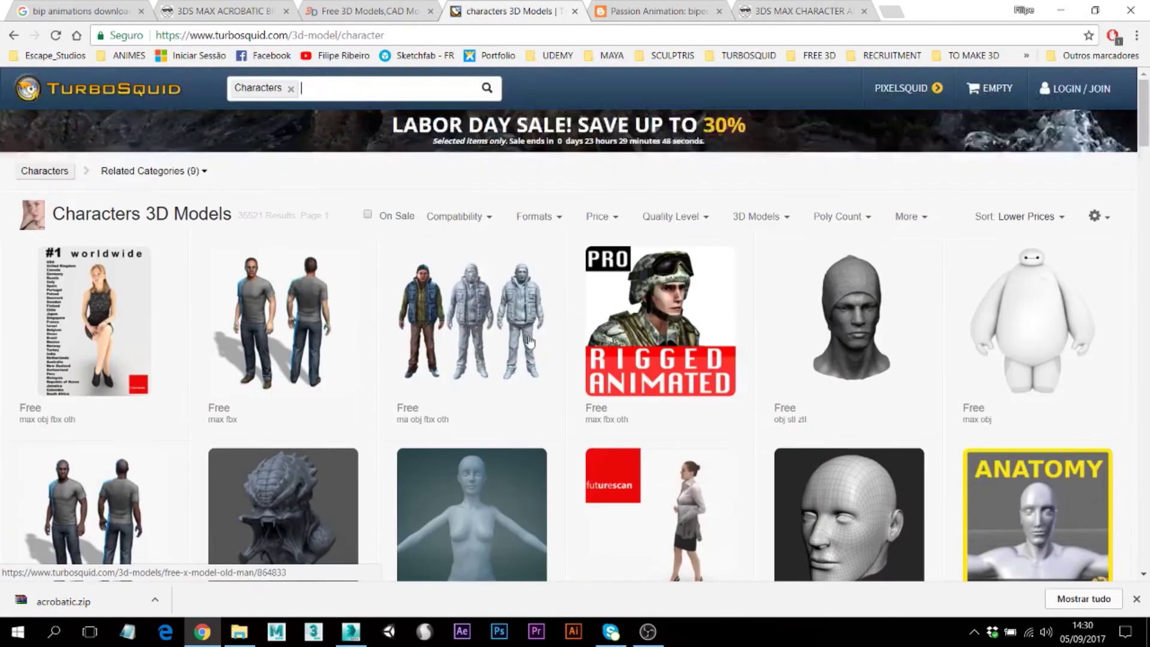
Step: Read through the list of free biped motion files on the Passion Animation blog down to its download link
{"action": "left_click", "coordinate": [647, 7]}
{"action": "scroll", "coordinate": [268, 225], "scroll_direction": "down", "scroll_amount": 20}
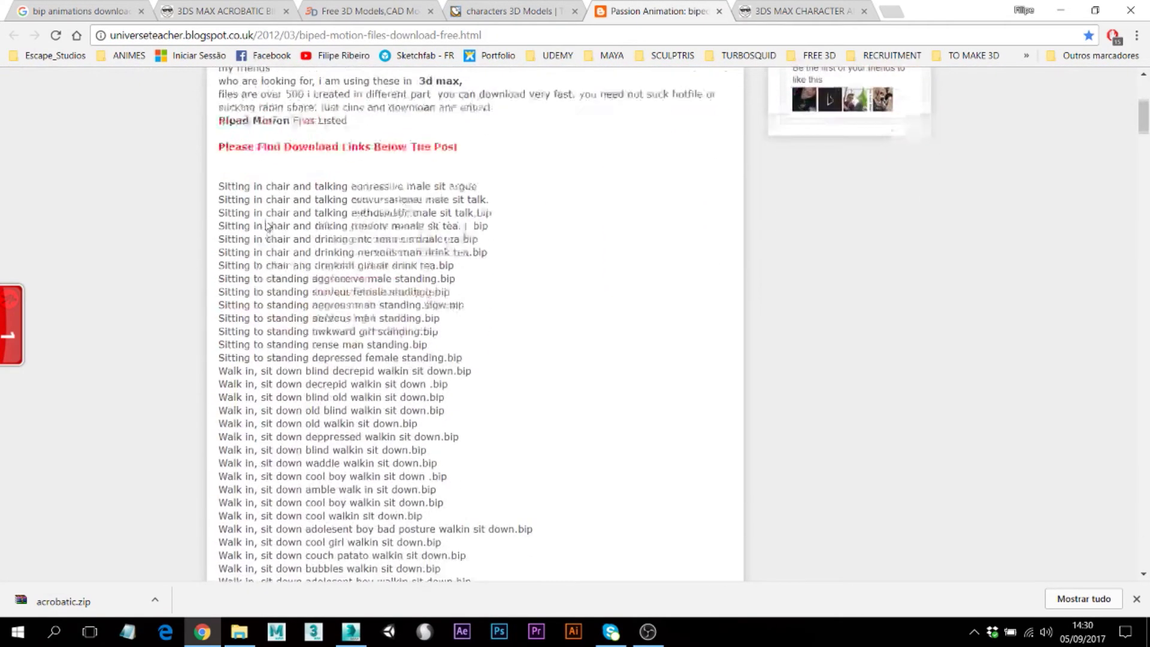
{"action": "scroll", "coordinate": [268, 217], "scroll_direction": "down", "scroll_amount": 20}
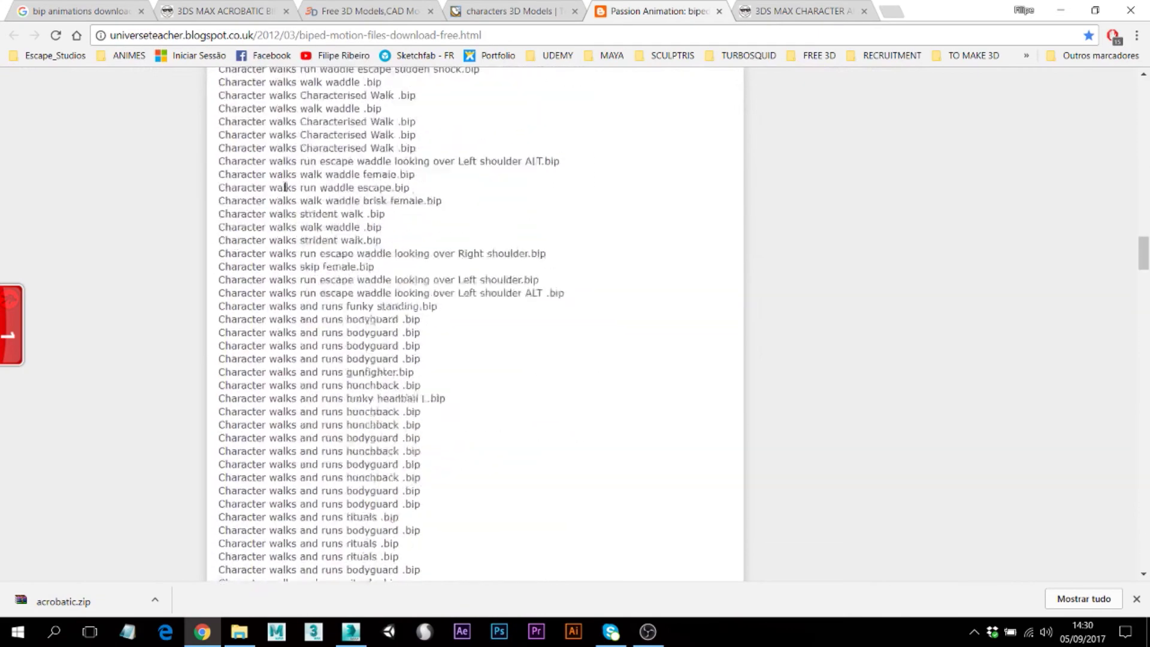
{"action": "scroll", "coordinate": [285, 186], "scroll_direction": "down", "scroll_amount": 20}
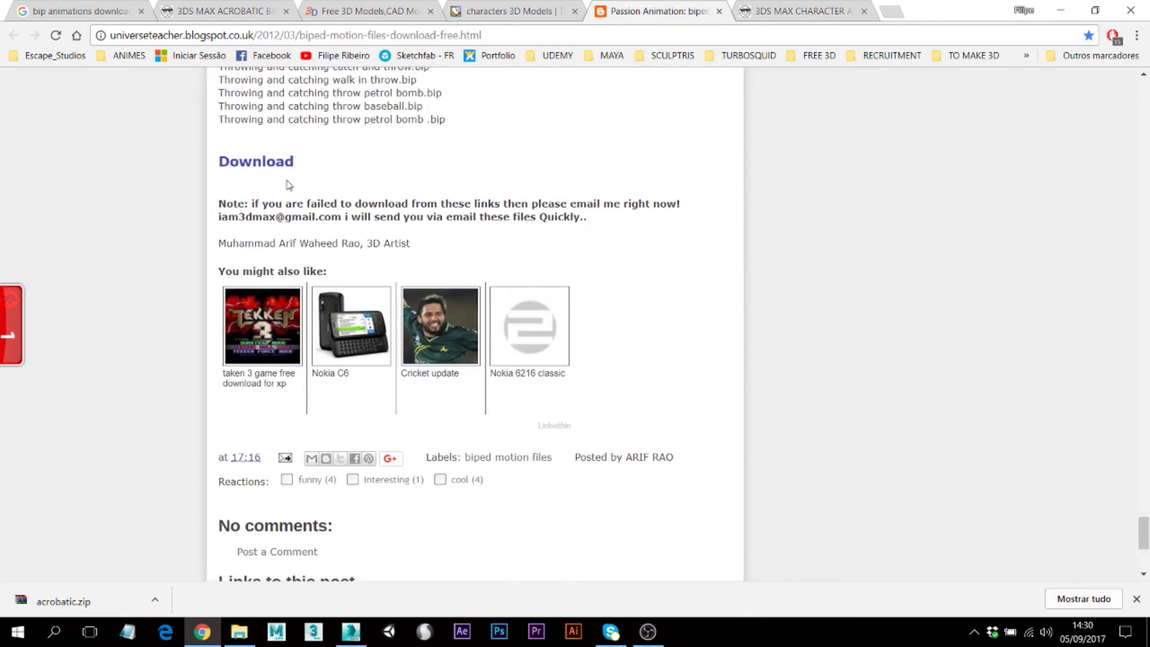
Step: Review the Films3d.com animation gallery again and close the Acrobatic animation page
{"action": "left_click", "coordinate": [796, 11]}
{"action": "scroll", "coordinate": [517, 261], "scroll_direction": "down", "scroll_amount": 2}
{"action": "scroll", "coordinate": [518, 260], "scroll_direction": "down", "scroll_amount": 8}
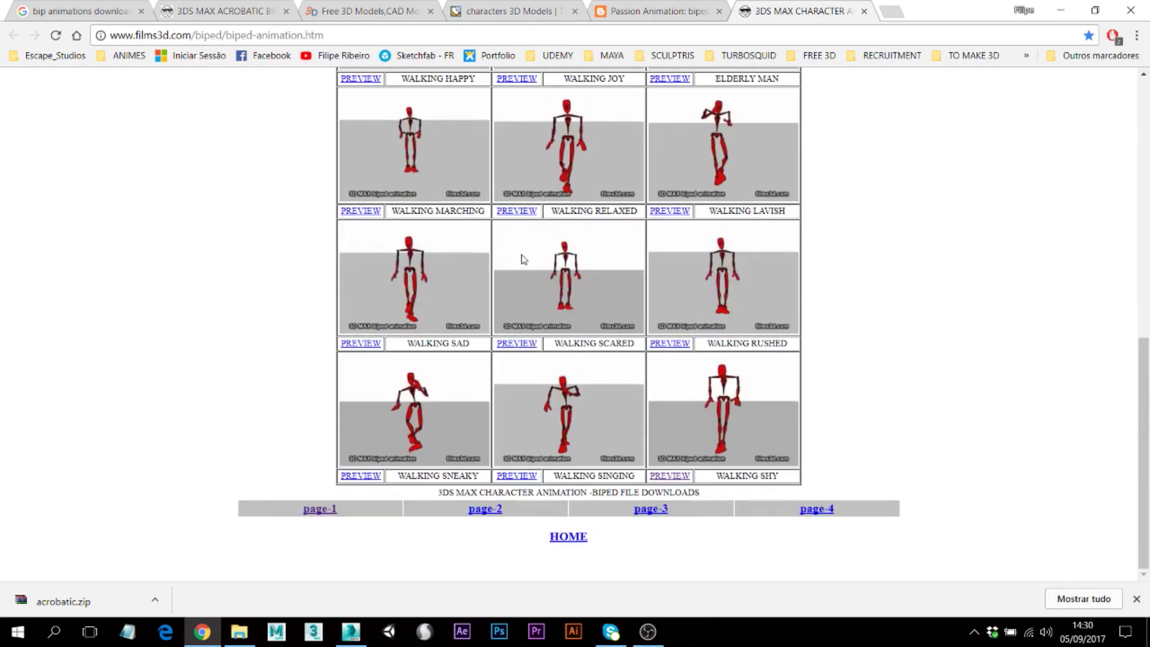
{"action": "scroll", "coordinate": [532, 310], "scroll_direction": "up", "scroll_amount": 10}
{"action": "left_click", "coordinate": [227, 10]}
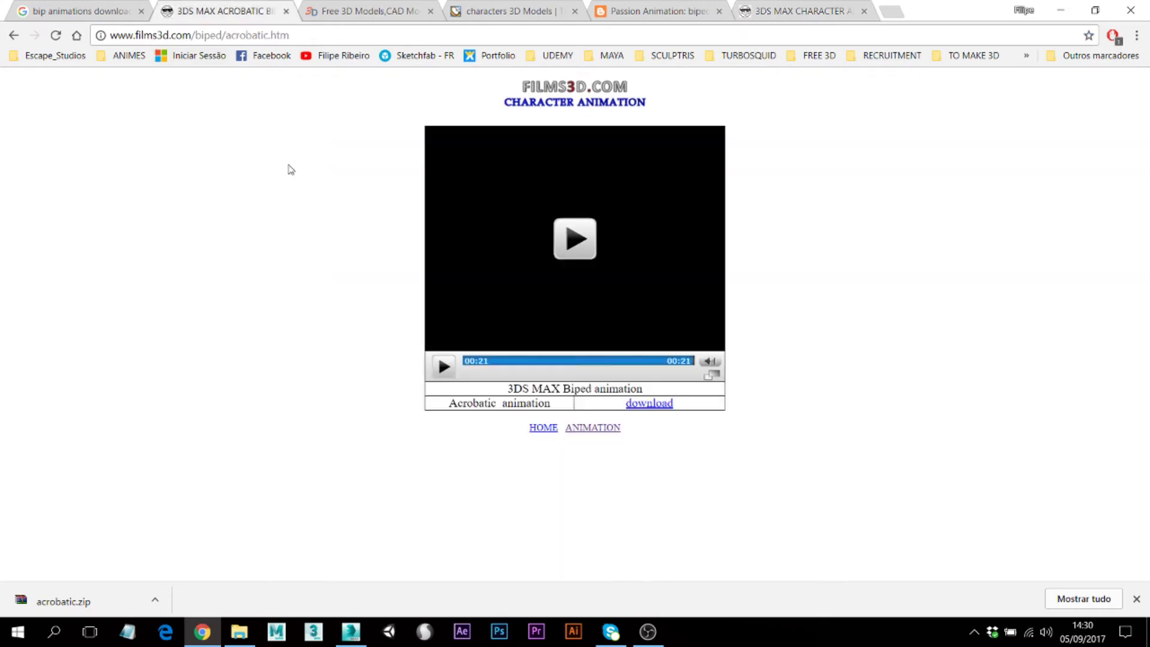
{"action": "left_click", "coordinate": [286, 10]}
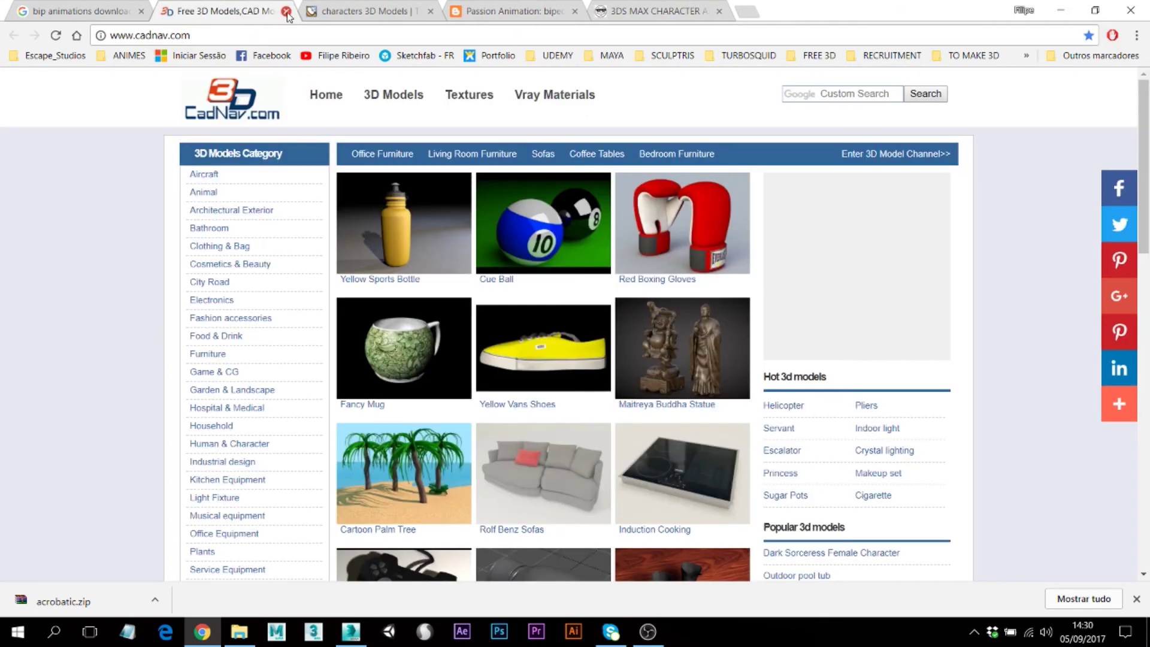
Step: Switch to 3ds Max and open arctic.max from the "1 - csTeam" folder's artic subfolder without saving the current scene
{"action": "key", "text": "alt+Tab"}
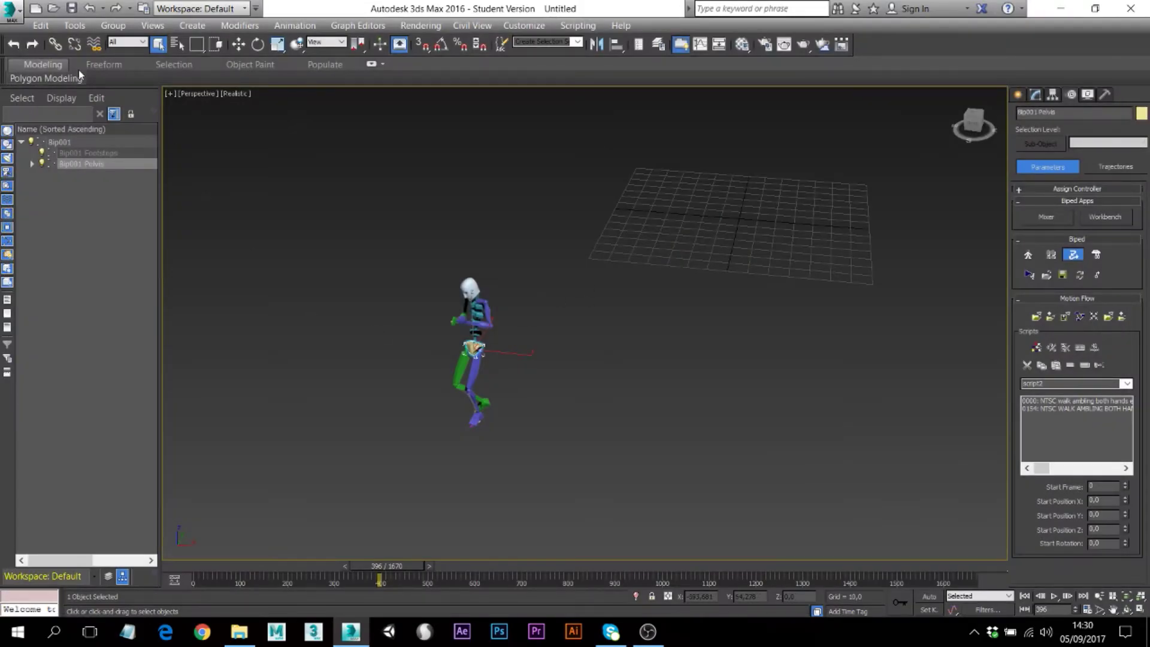
{"action": "left_click", "coordinate": [22, 18]}
{"action": "left_click", "coordinate": [46, 111]}
{"action": "left_click", "coordinate": [574, 338]}
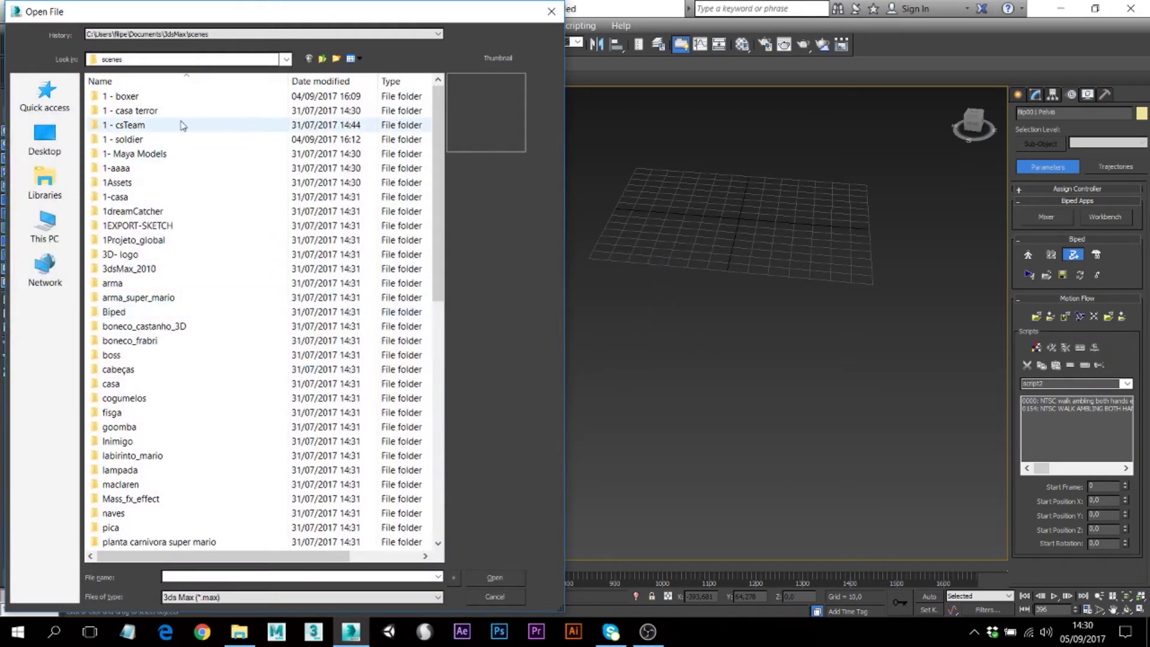
{"action": "double_click", "coordinate": [148, 127]}
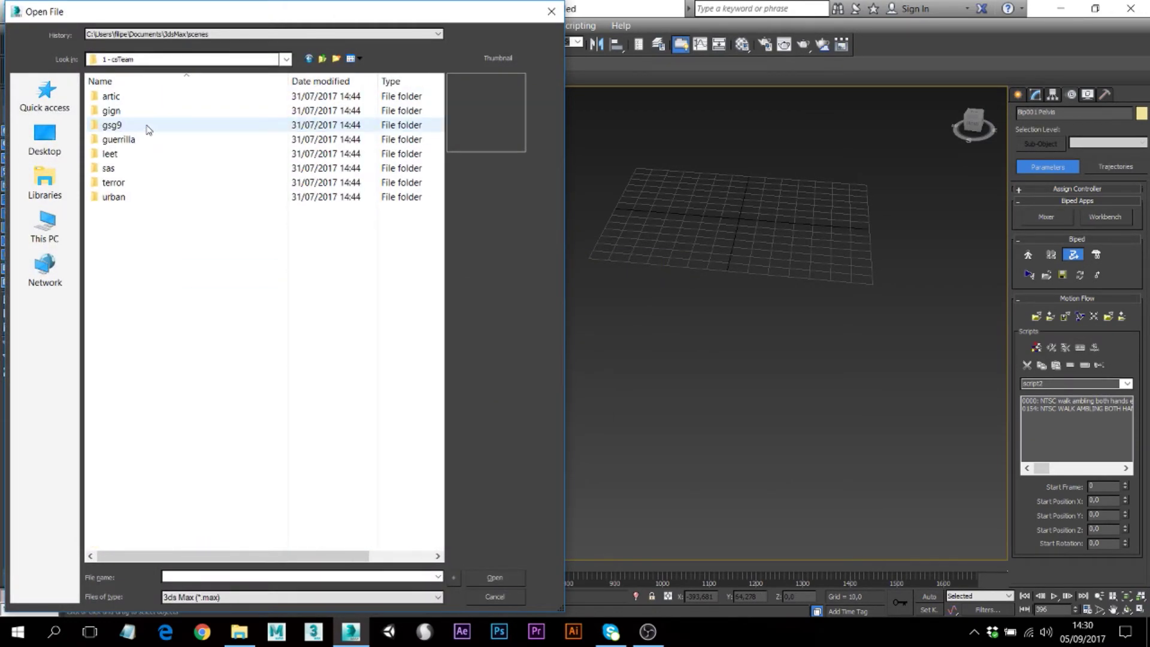
{"action": "double_click", "coordinate": [136, 95]}
{"action": "left_click", "coordinate": [124, 128]}
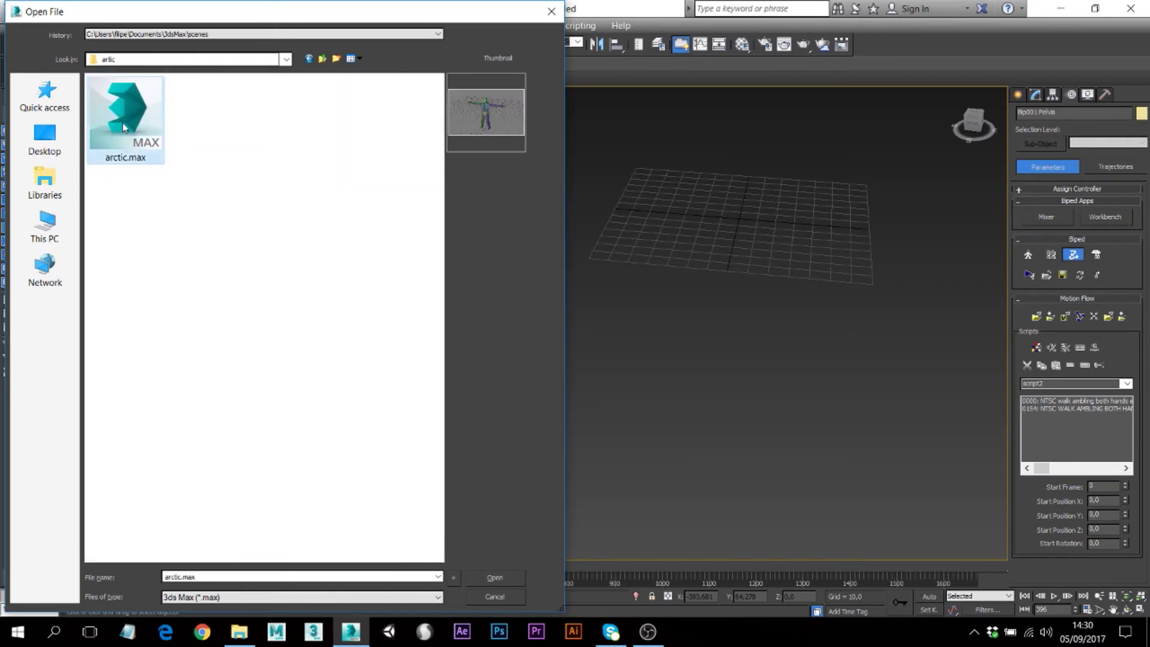
{"action": "double_click", "coordinate": [123, 128]}
{"action": "left_click", "coordinate": [622, 372]}
Step: Add the scenes\1 - csTeam\artic folder to the external file paths and continue loading the arctic scene
{"action": "left_click", "coordinate": [691, 445]}
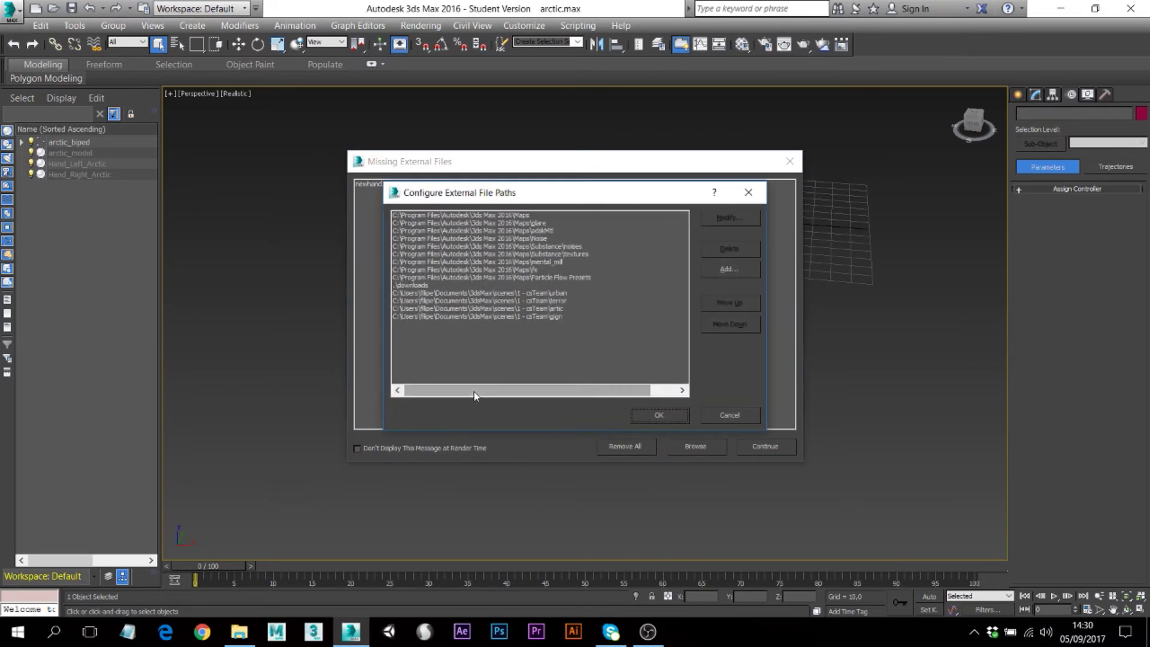
{"action": "left_click", "coordinate": [723, 269]}
{"action": "left_click", "coordinate": [427, 162]}
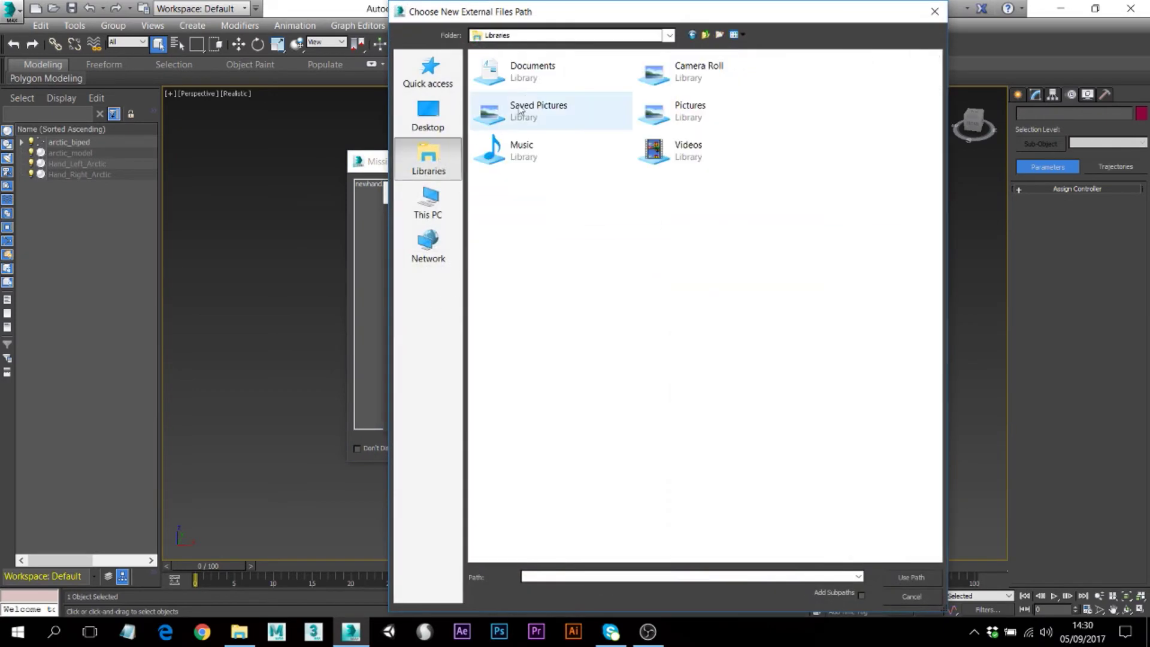
{"action": "double_click", "coordinate": [521, 67]}
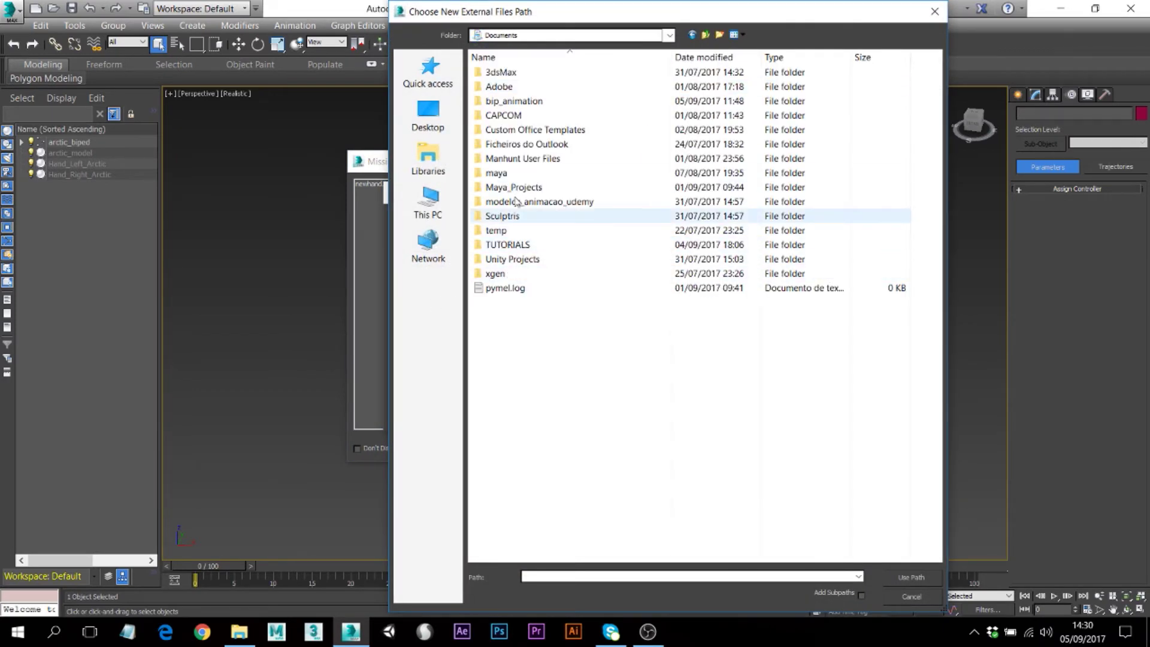
{"action": "double_click", "coordinate": [502, 72]}
{"action": "left_click", "coordinate": [513, 273]}
{"action": "double_click", "coordinate": [513, 274]}
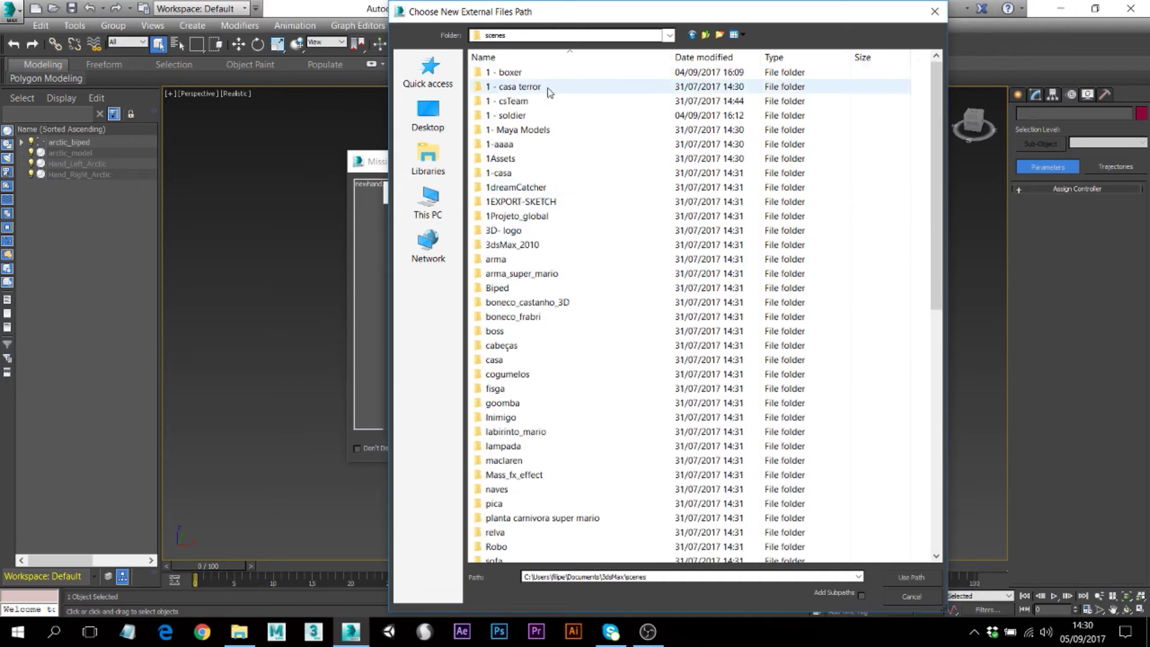
{"action": "double_click", "coordinate": [504, 101]}
{"action": "double_click", "coordinate": [506, 73]}
{"action": "left_click", "coordinate": [512, 86]}
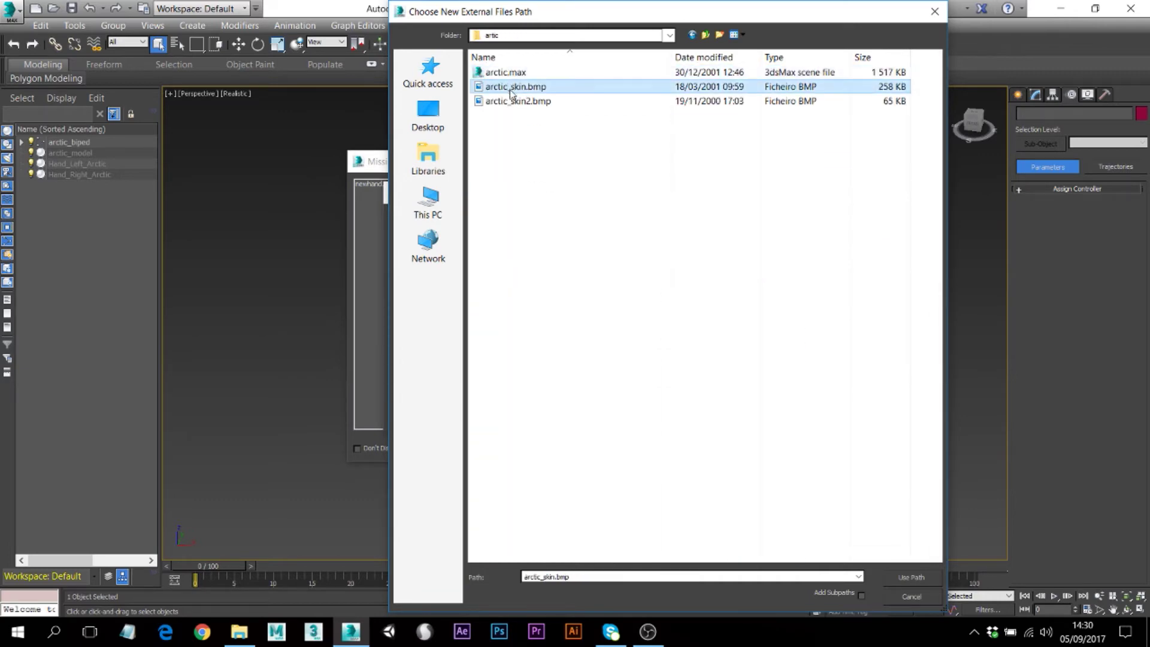
{"action": "left_click", "coordinate": [911, 577]}
{"action": "left_click", "coordinate": [661, 414]}
{"action": "left_click", "coordinate": [774, 451]}
{"action": "left_click", "coordinate": [634, 345]}
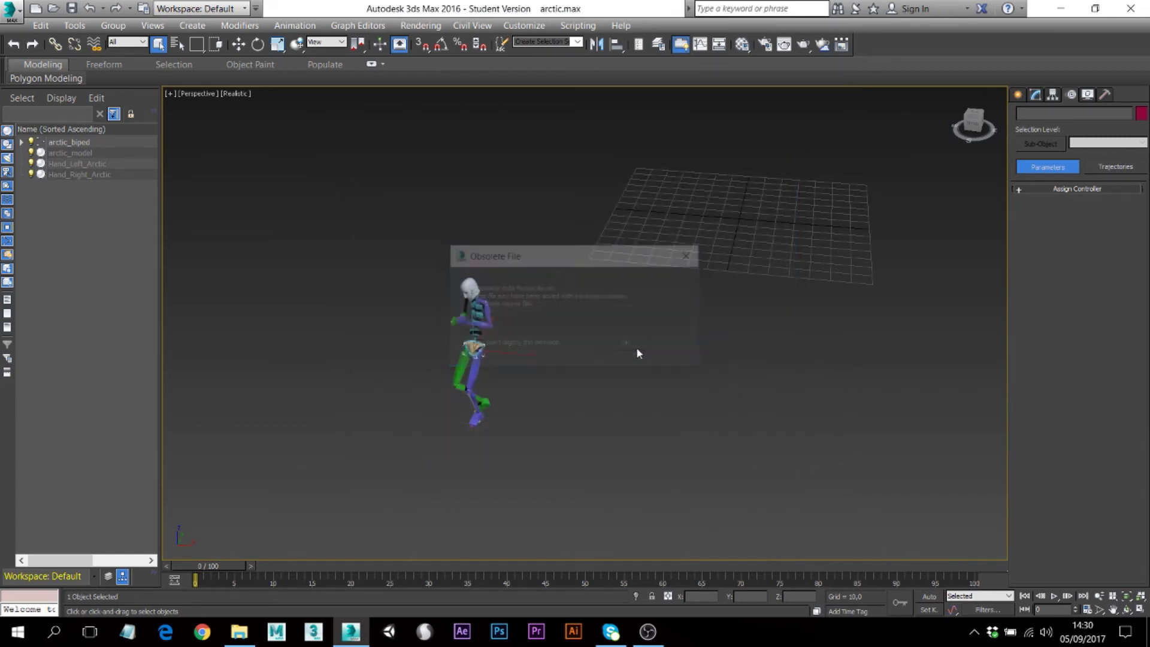
Step: Put the arctic biped into Figure mode and select its pelvis inside the character mesh
{"action": "left_click", "coordinate": [571, 305]}
{"action": "mouse_move", "coordinate": [442, 393]}
{"action": "middle_mouse_down", "text": "alt"}
{"action": "mouse_move", "coordinate": [488, 380]}
{"action": "mouse_move", "coordinate": [343, 368]}
{"action": "mouse_move", "coordinate": [444, 383]}
{"action": "middle_mouse_up", "text": "alt"}
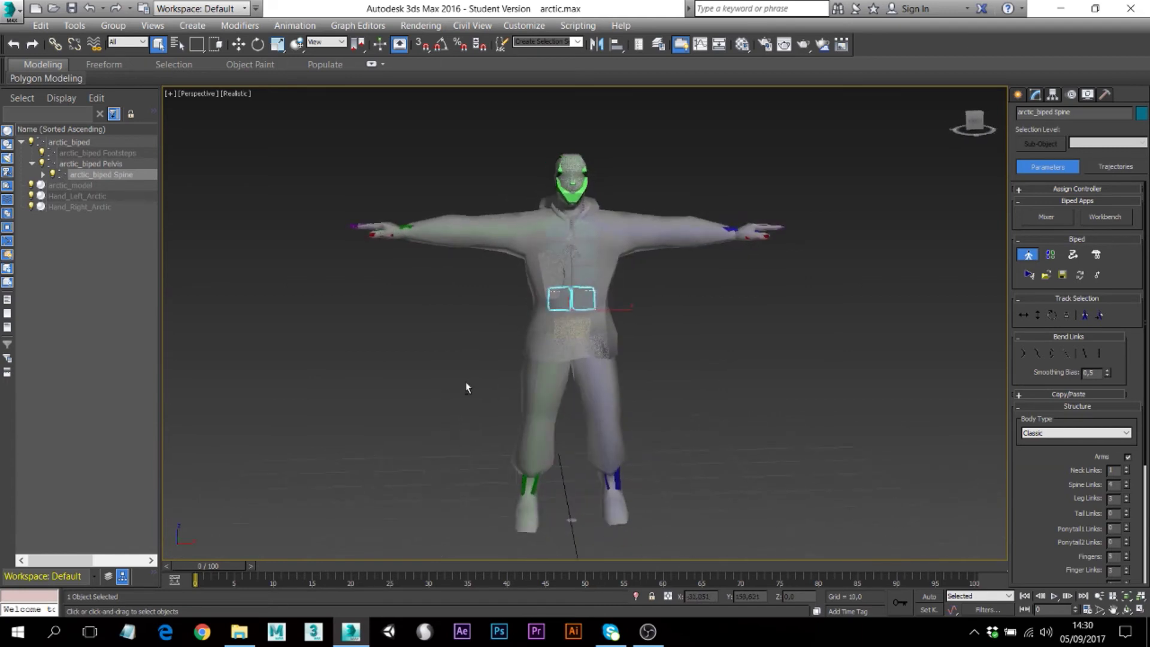
{"action": "left_click", "coordinate": [695, 387]}
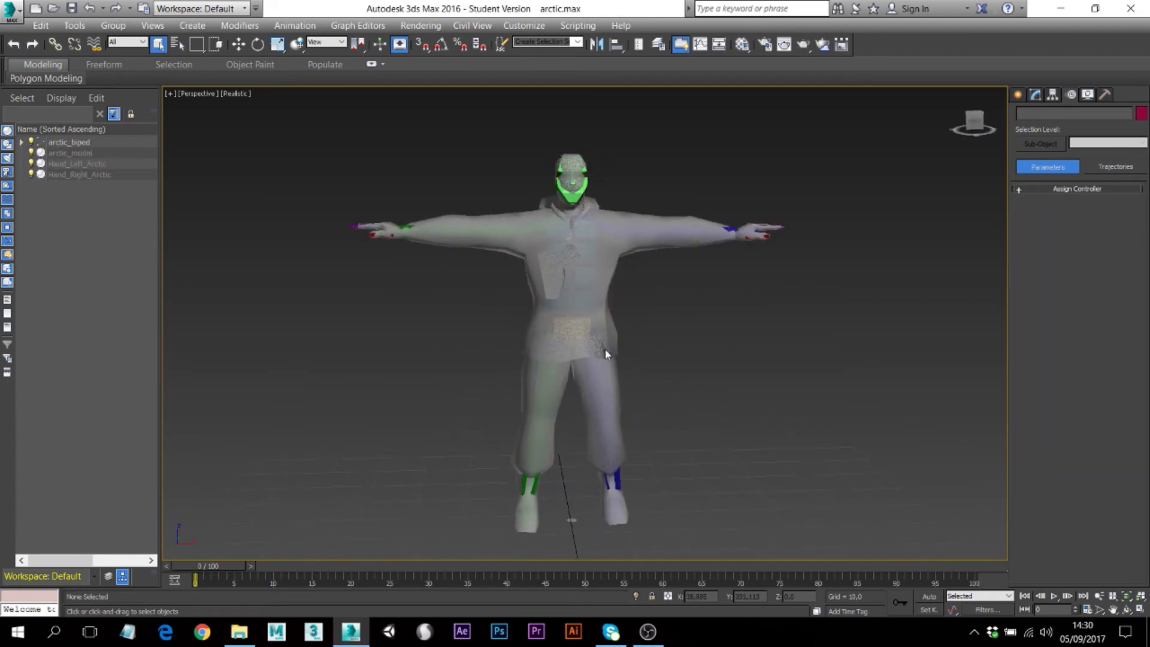
{"action": "left_click", "coordinate": [570, 317]}
{"action": "middle_click_drag", "start_coordinate": [570, 318], "coordinate": [537, 380], "text": "alt"}
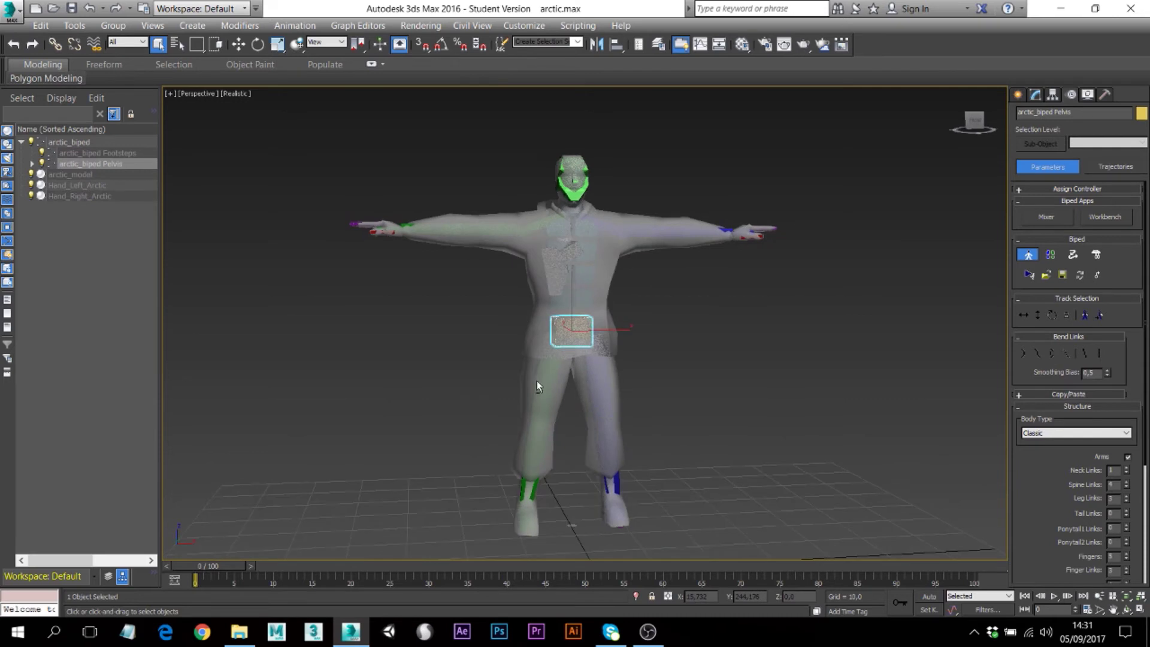
Step: Select arctic_model, Hand_Left_Arctic and Hand_Right_Arctic together and check their shared object properties
{"action": "left_click", "coordinate": [94, 174]}
{"action": "left_click", "coordinate": [103, 196]}
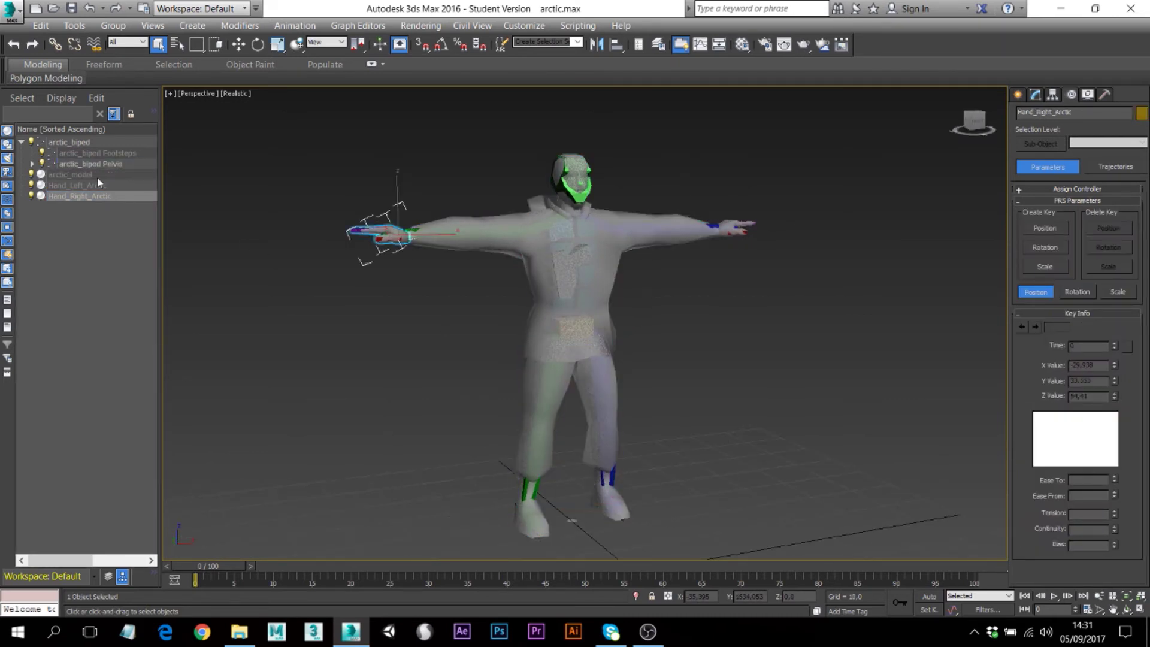
{"action": "left_click", "coordinate": [96, 174]}
{"action": "left_click", "coordinate": [102, 196], "text": "shift"}
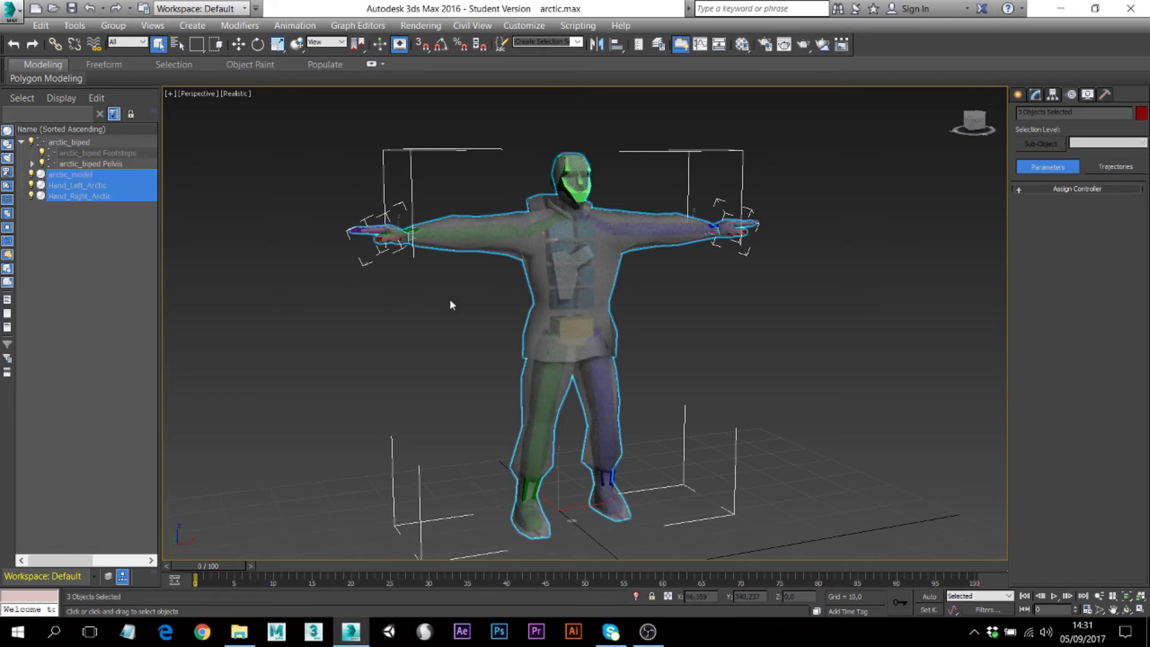
{"action": "left_click", "coordinate": [132, 223]}
{"action": "left_click", "coordinate": [78, 154]}
{"action": "left_click", "coordinate": [105, 175], "text": "shift"}
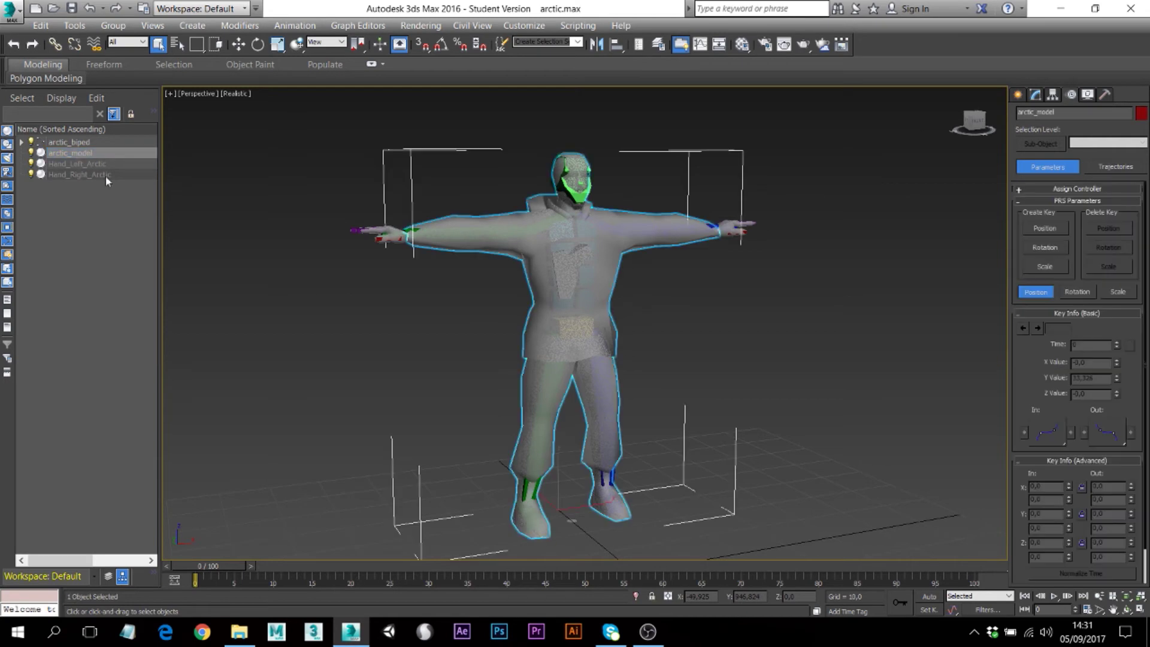
{"action": "right_click", "coordinate": [109, 153]}
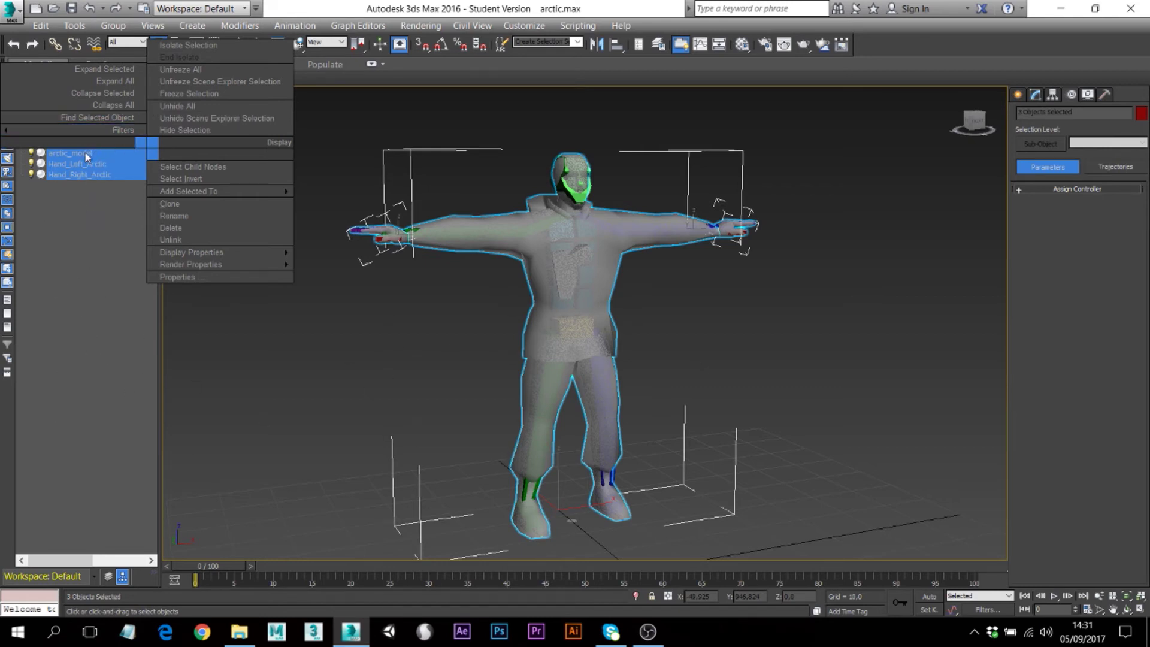
{"action": "left_click", "coordinate": [39, 155]}
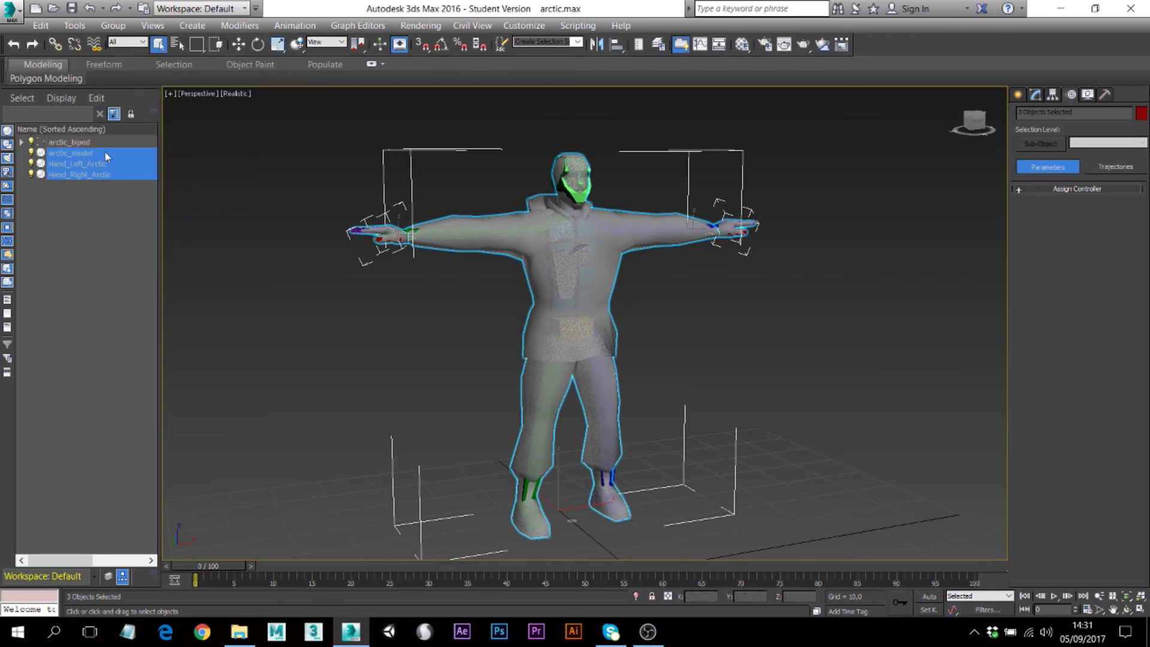
{"action": "right_click", "coordinate": [107, 157]}
{"action": "left_click", "coordinate": [152, 273]}
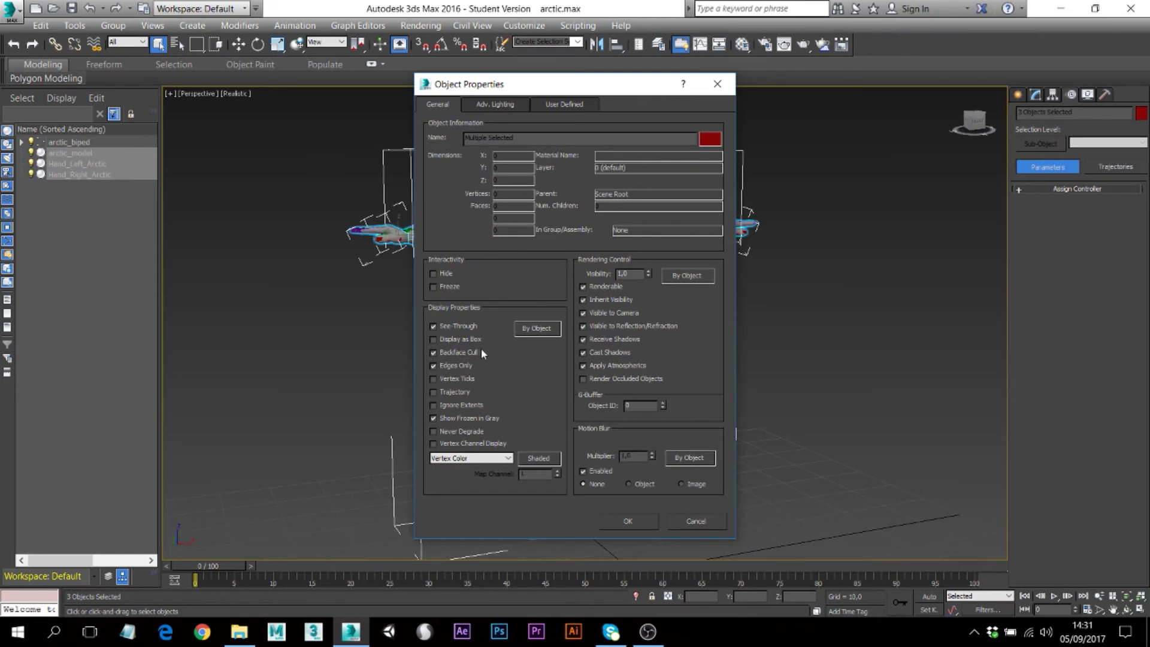
{"action": "left_click", "coordinate": [628, 521]}
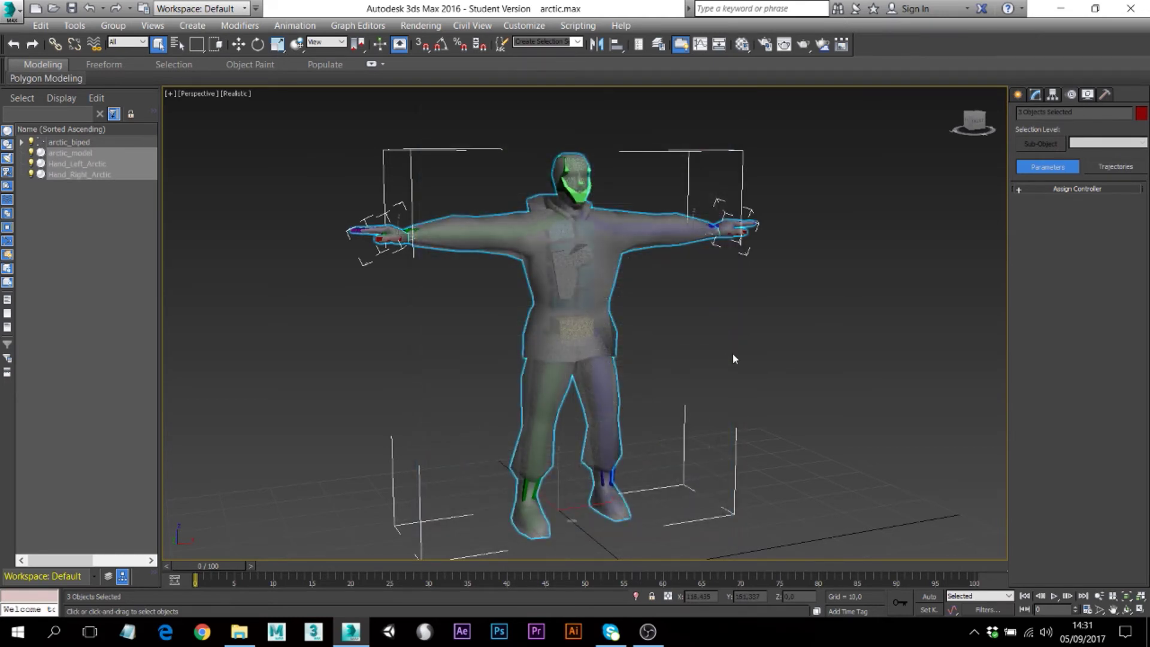
Step: Turn off the see-through display of arctic_model, Hand_Left_Arctic and Hand_Right_Arctic
{"action": "left_click", "coordinate": [672, 341]}
{"action": "left_click", "coordinate": [90, 153]}
{"action": "left_click", "coordinate": [106, 175], "text": "shift"}
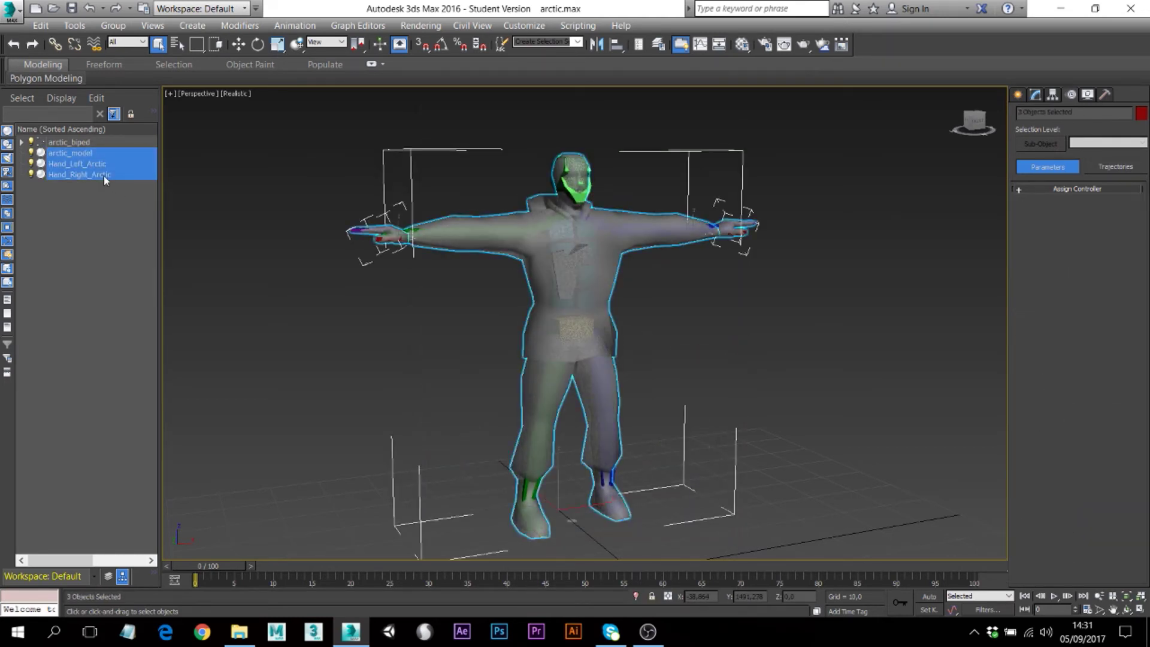
{"action": "scroll", "coordinate": [599, 298], "scroll_direction": "up", "scroll_amount": 5}
{"action": "scroll", "coordinate": [575, 273], "scroll_direction": "down", "scroll_amount": 8}
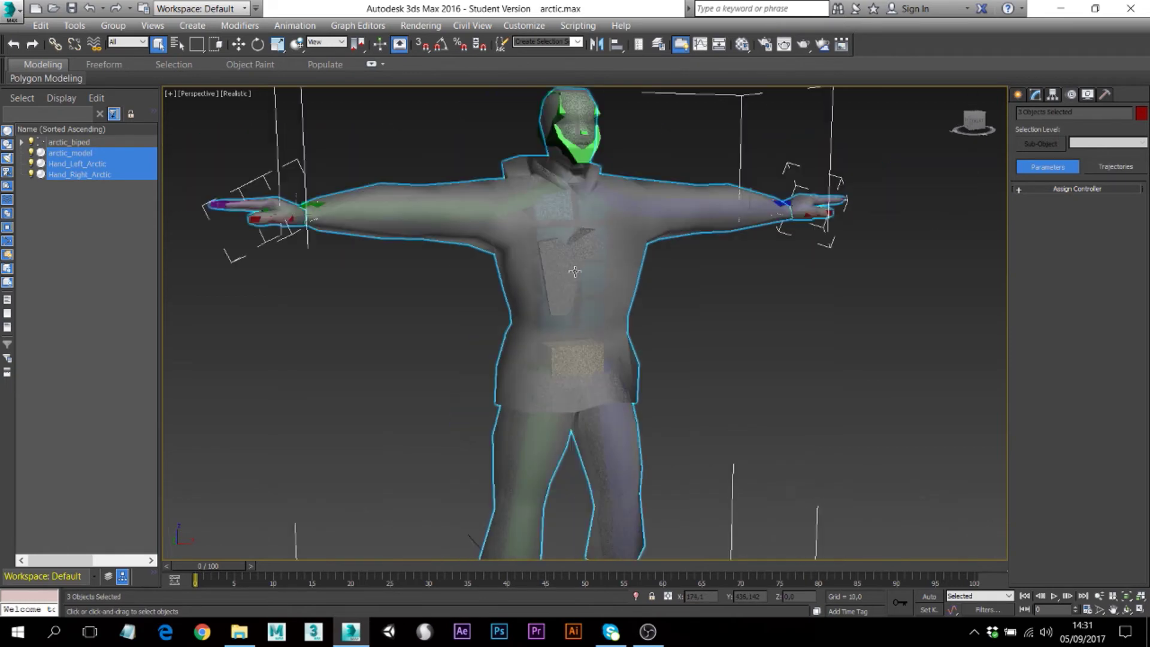
{"action": "scroll", "coordinate": [575, 271], "scroll_direction": "up", "scroll_amount": 7}
{"action": "scroll", "coordinate": [574, 271], "scroll_direction": "down", "scroll_amount": 5}
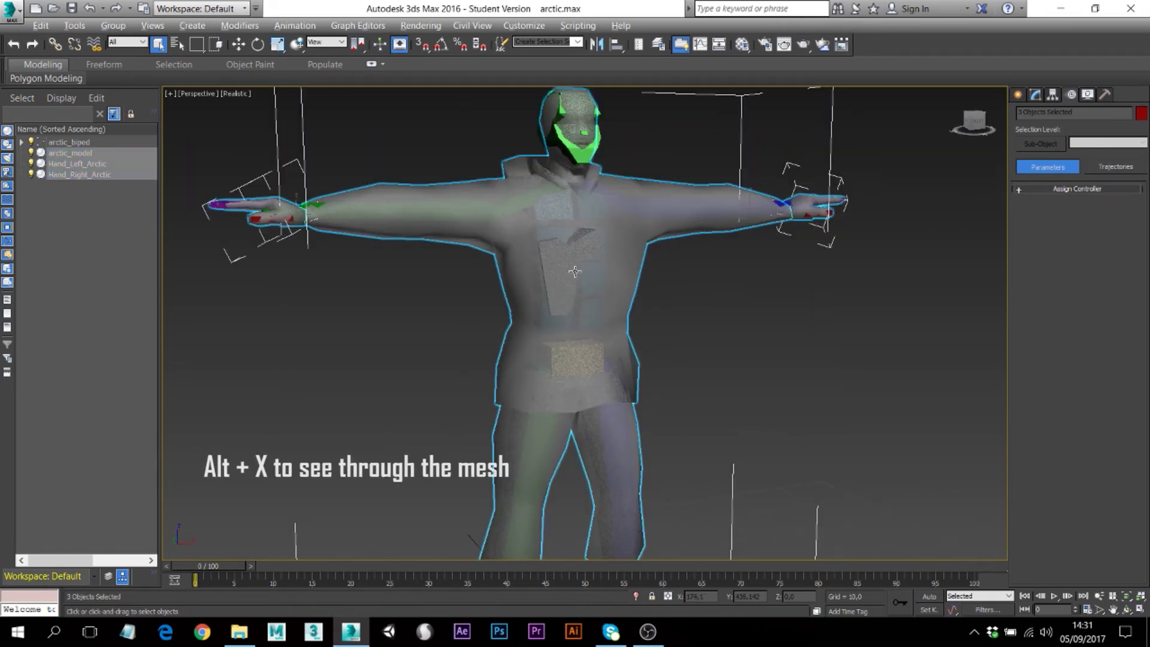
{"action": "key", "text": "alt+x"}
{"action": "middle_click_drag", "start_coordinate": [575, 272], "coordinate": [436, 354], "text": "alt"}
{"action": "left_click", "coordinate": [510, 359]}
{"action": "left_click", "coordinate": [105, 175], "text": "shift"}
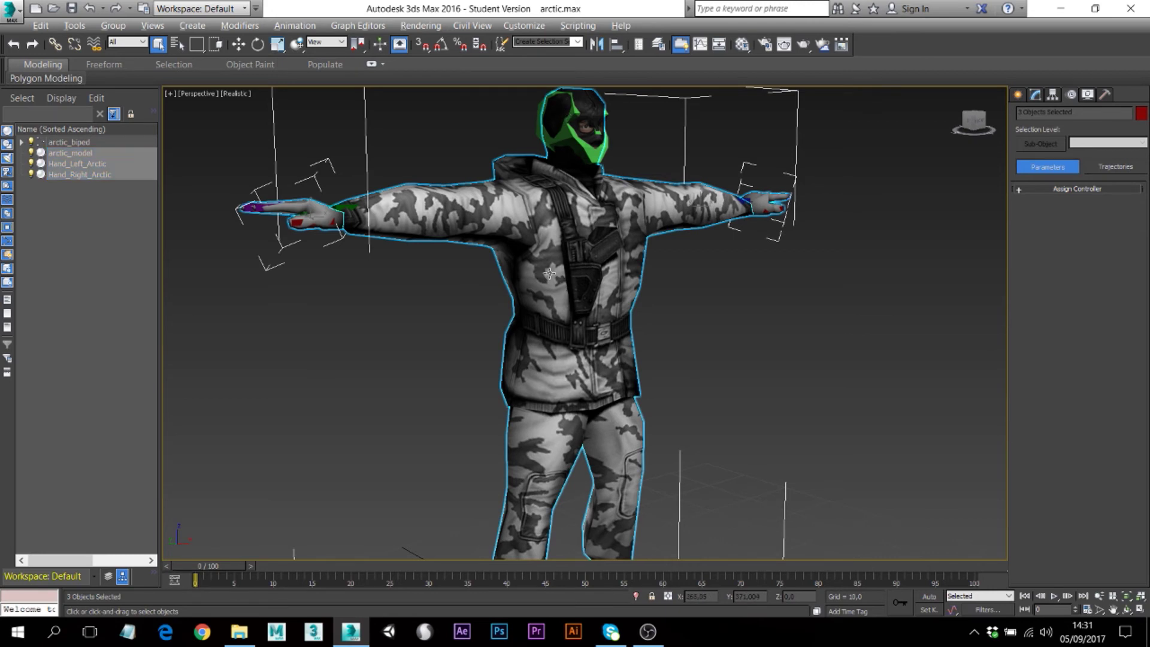
{"action": "scroll", "coordinate": [560, 281], "scroll_direction": "up", "scroll_amount": 3}
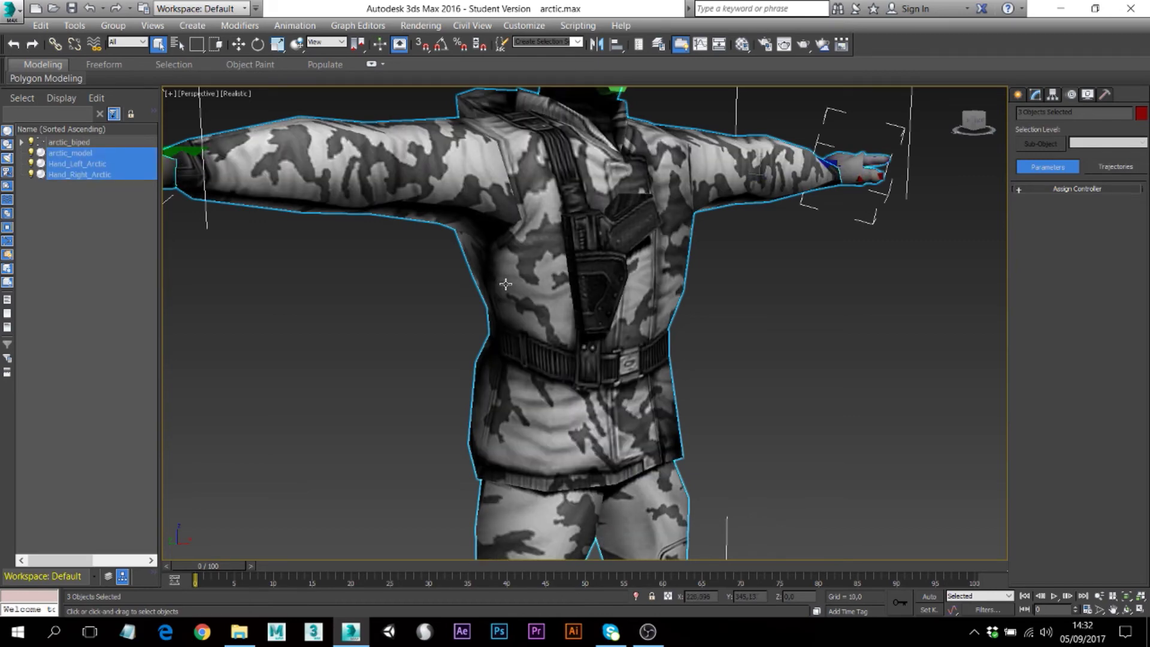
Step: Examine the biped inside the character mesh in wireframe display and return to realistic shading
{"action": "key", "text": "F3"}
{"action": "scroll", "coordinate": [523, 288], "scroll_direction": "down", "scroll_amount": 5}
{"action": "middle_click_drag", "start_coordinate": [524, 288], "coordinate": [584, 293]}
{"action": "scroll", "coordinate": [587, 287], "scroll_direction": "up", "scroll_amount": 5}
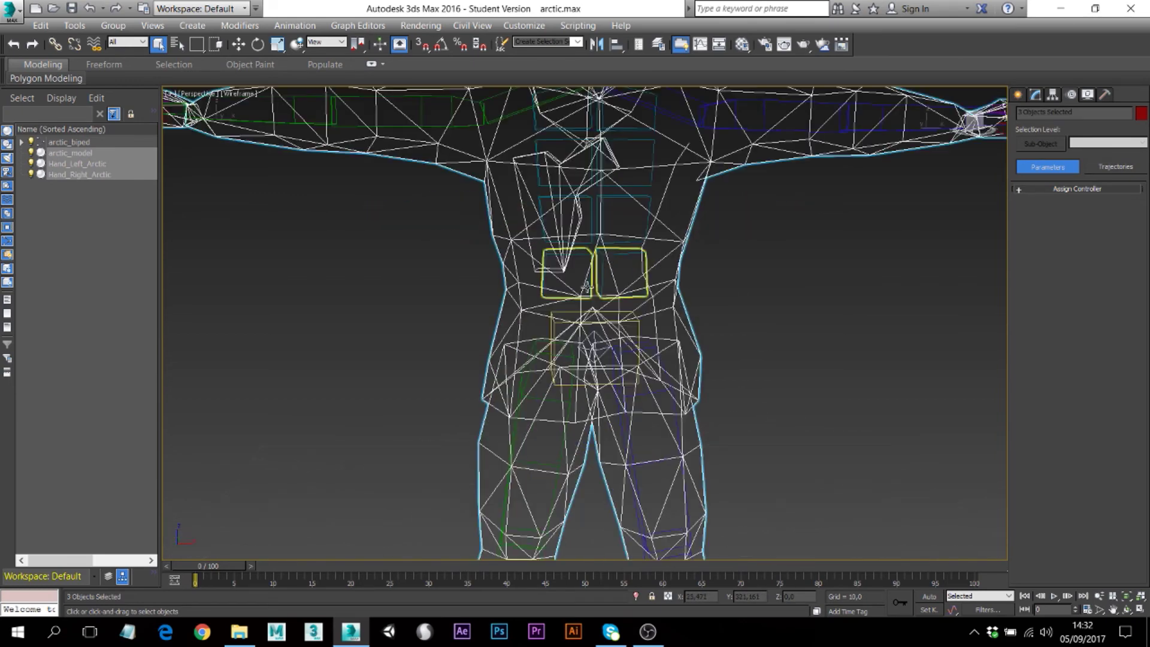
{"action": "left_click", "coordinate": [780, 287]}
{"action": "scroll", "coordinate": [618, 300], "scroll_direction": "down", "scroll_amount": 5}
{"action": "middle_click_drag", "start_coordinate": [618, 303], "coordinate": [621, 309], "text": "alt"}
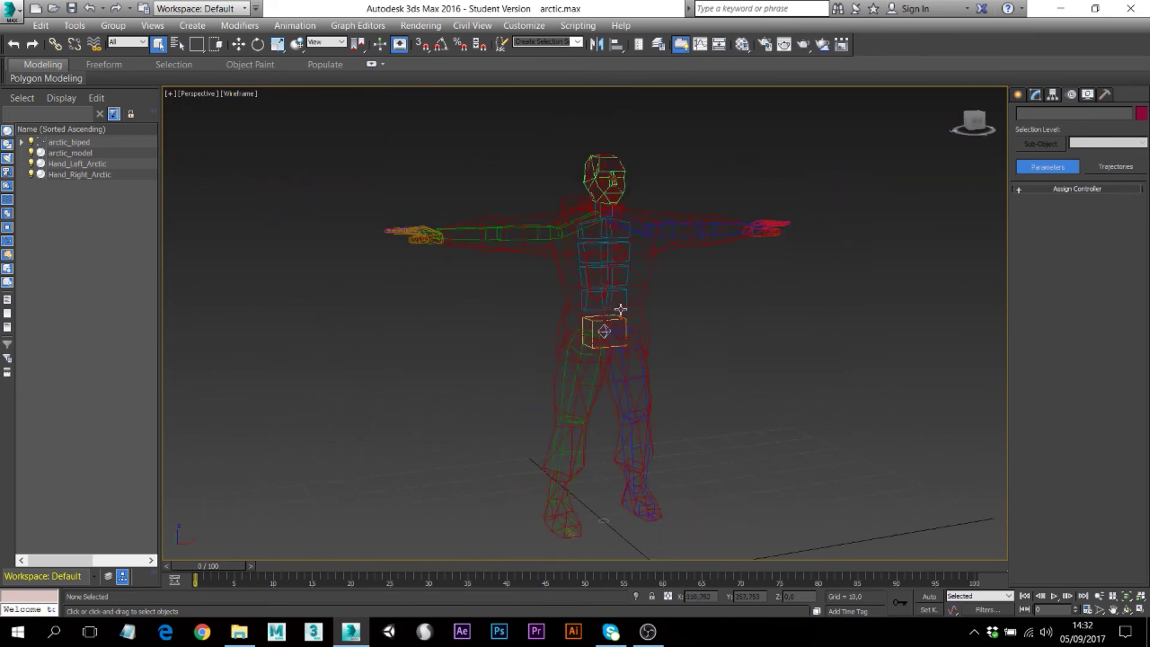
{"action": "key", "text": "F3"}
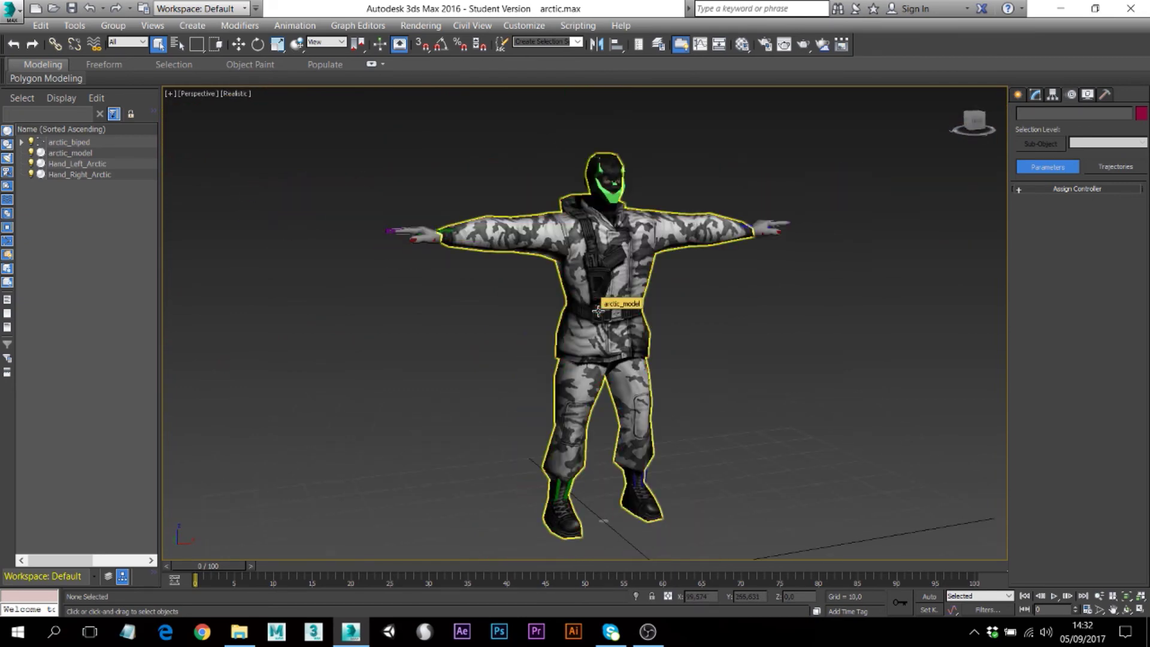
{"action": "left_click", "coordinate": [598, 310]}
{"action": "scroll", "coordinate": [592, 277], "scroll_direction": "up", "scroll_amount": 4}
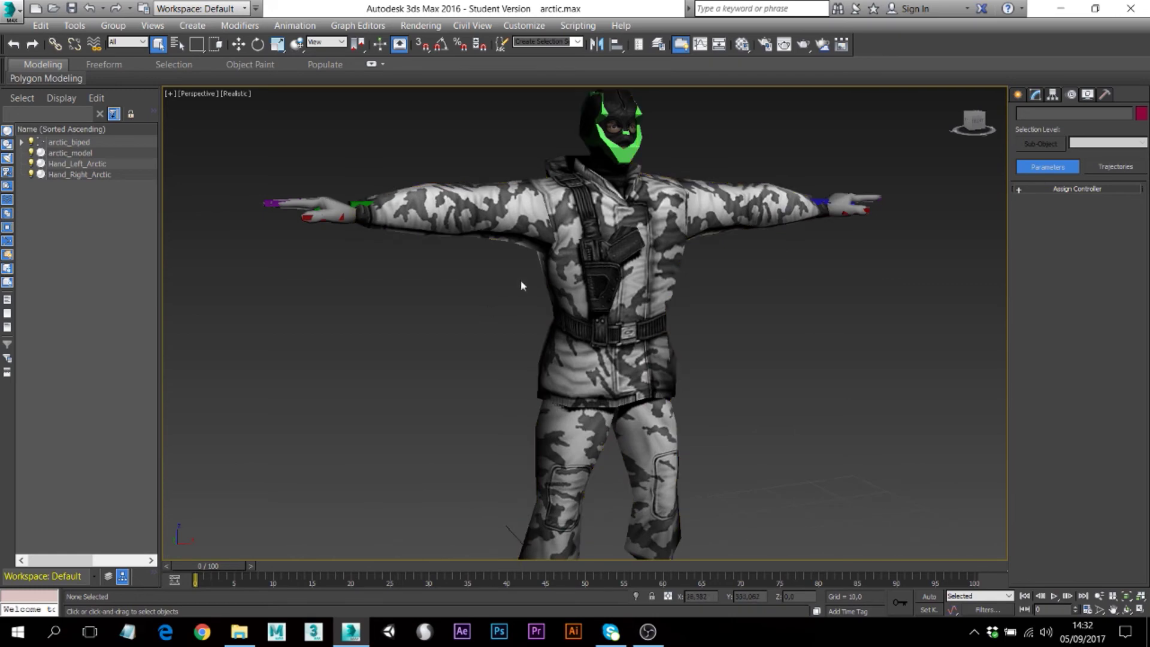
{"action": "left_click", "coordinate": [465, 326]}
Step: Select the biped from its pelvis down, turn off Figure mode and start loading a motion capture file
{"action": "double_click", "coordinate": [69, 142]}
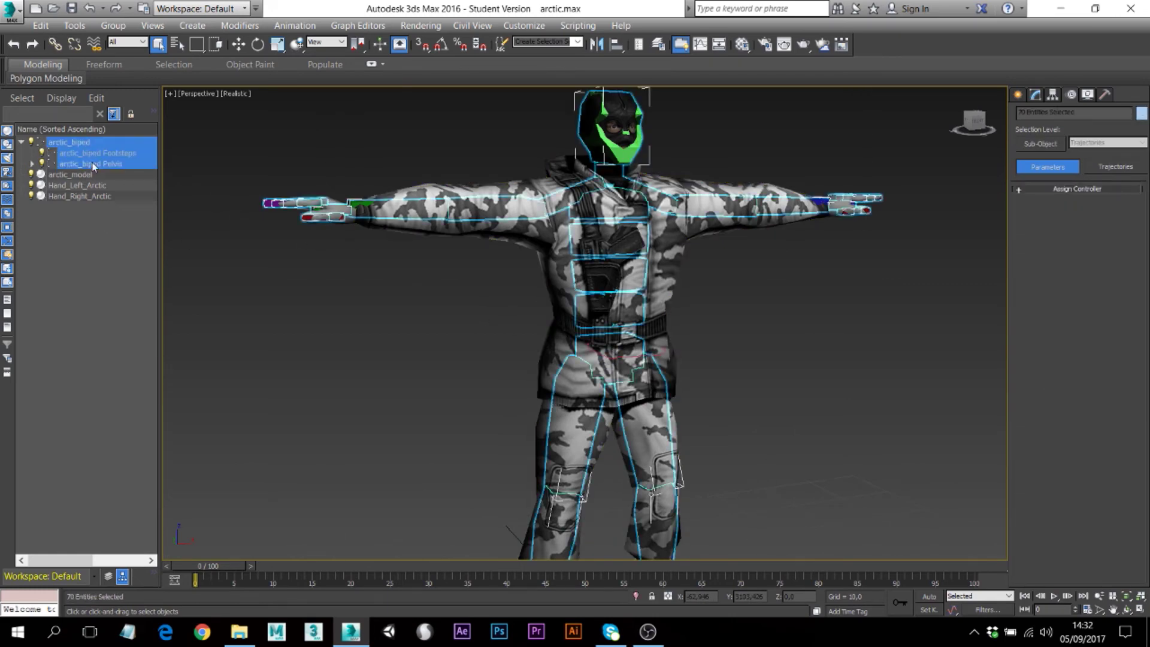
{"action": "double_click", "coordinate": [93, 164]}
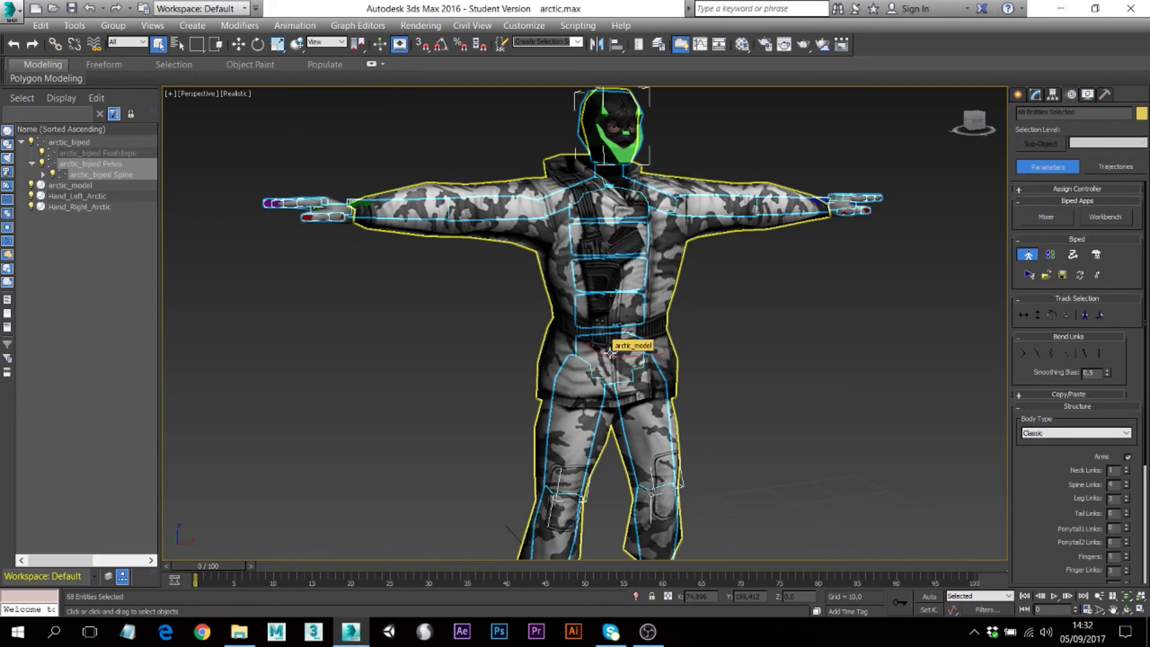
{"action": "left_click", "coordinate": [1028, 255]}
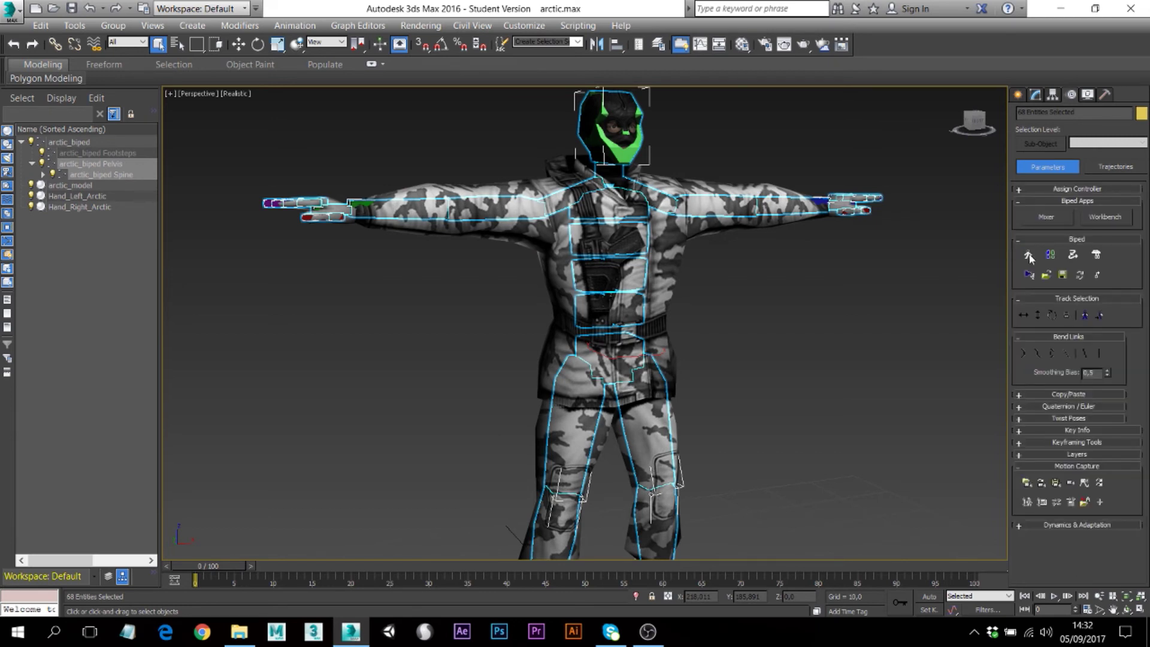
{"action": "left_click", "coordinate": [1027, 484]}
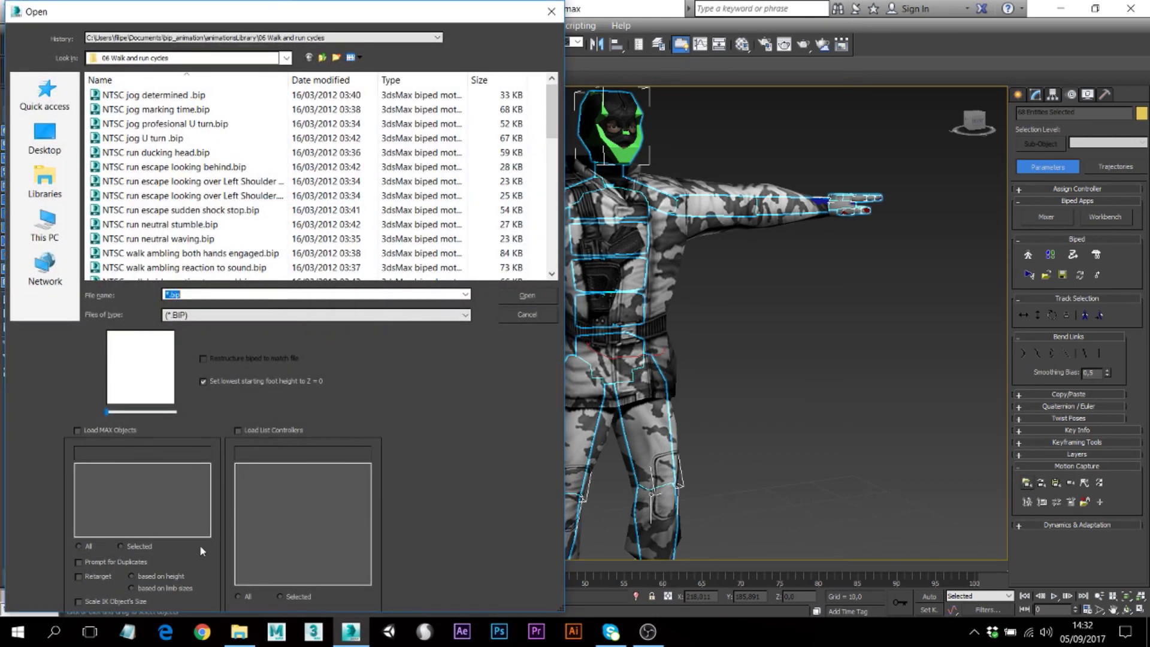
Step: Switch to File Explorer and look through the downloaded motion archives in the Transferências folder, including Hula-Hoop.rar and Perfect-Scate-Loop.rar
{"action": "left_click", "coordinate": [245, 641]}
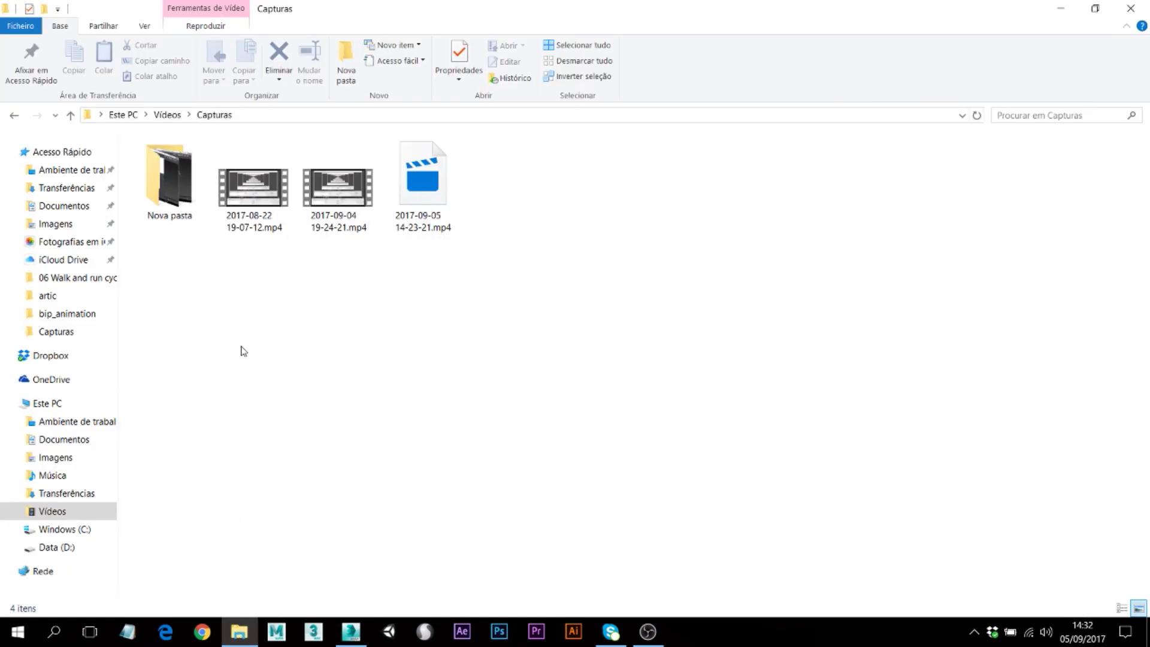
{"action": "left_click", "coordinate": [84, 493]}
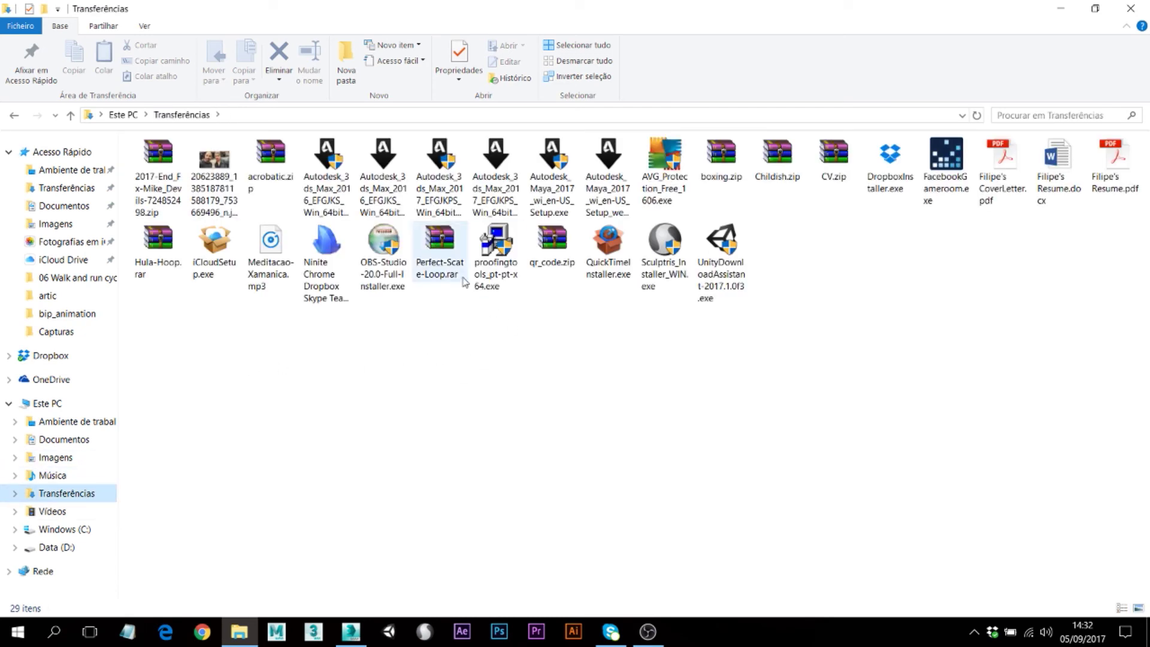
{"action": "left_click", "coordinate": [445, 248]}
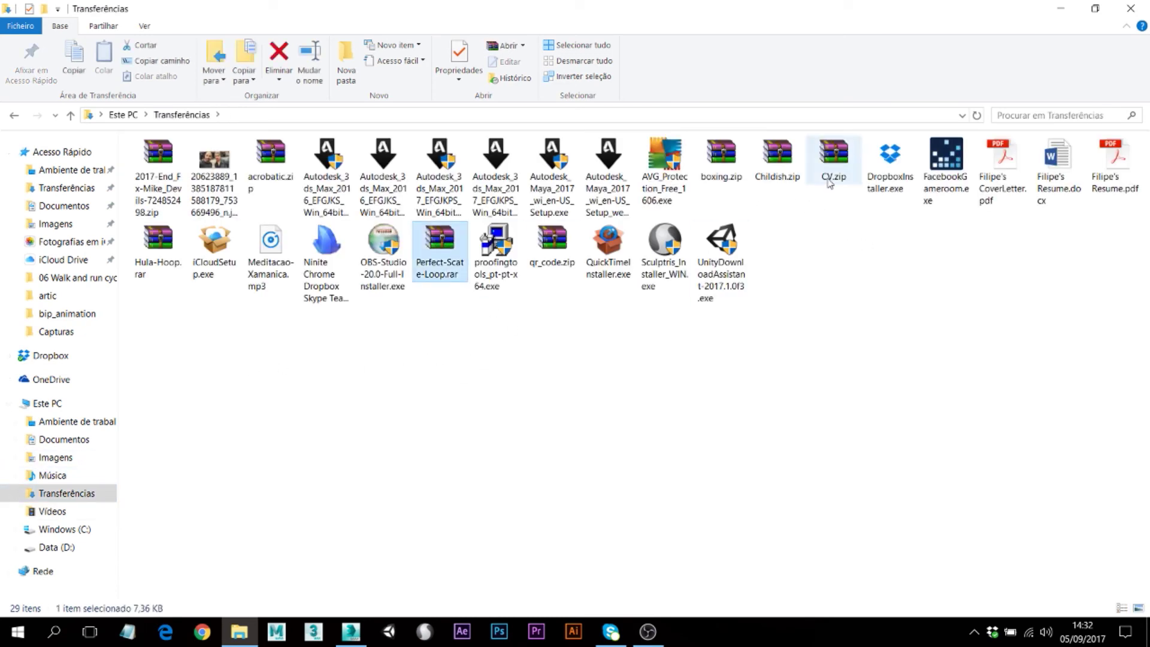
{"action": "left_click", "coordinate": [172, 154]}
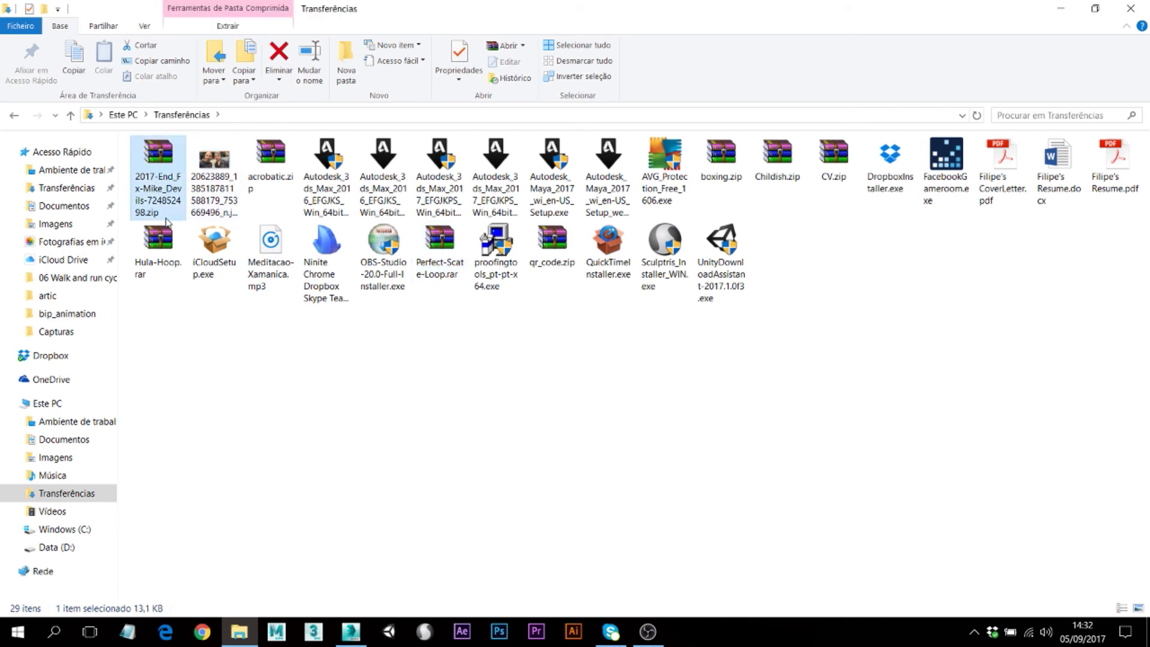
{"action": "left_click", "coordinate": [167, 224]}
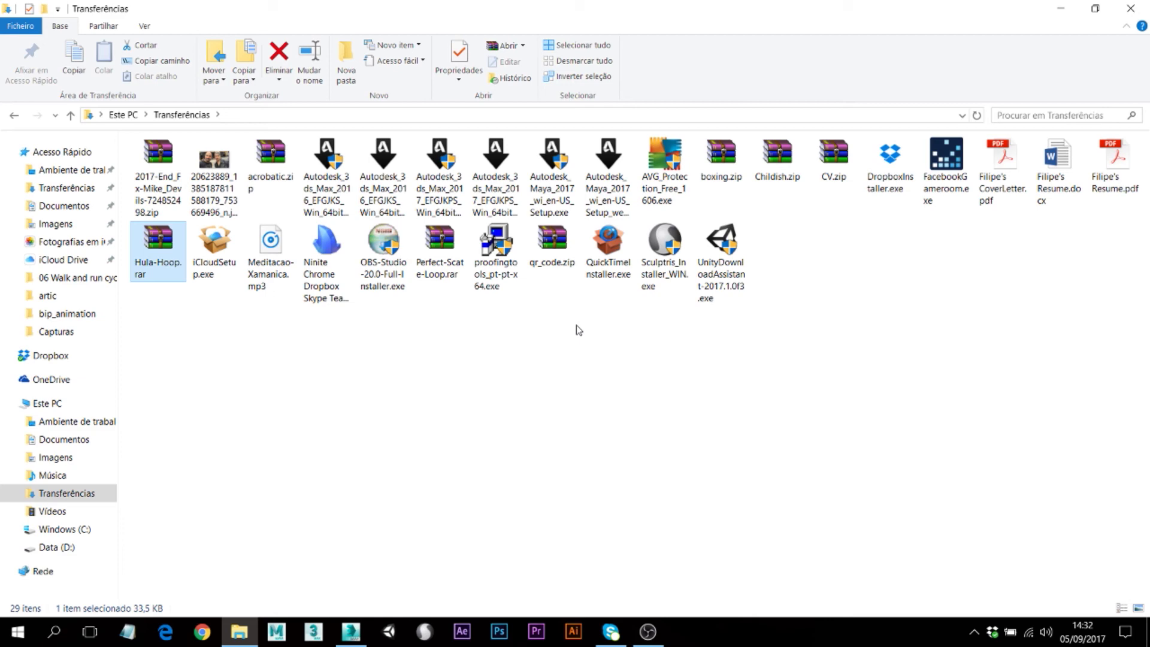
{"action": "left_click", "coordinate": [445, 268]}
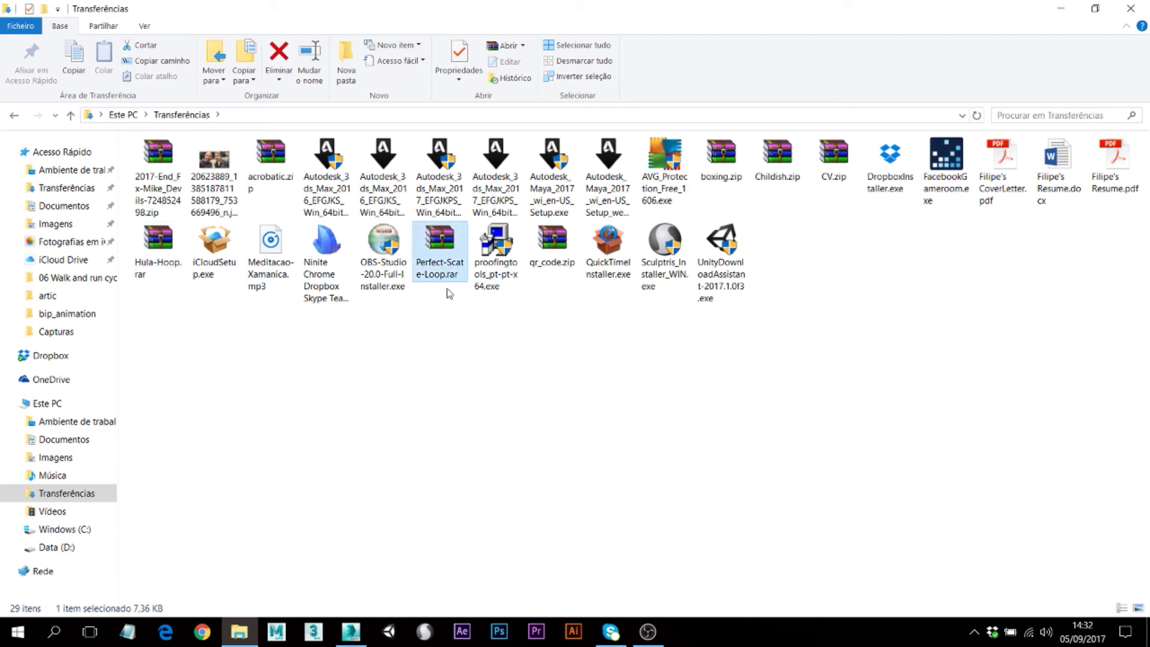
Step: Extract Perfect Scate Loop.bip from Perfect-Scate-Loop.rar into the bip_animation folder, replacing the existing file
{"action": "double_click", "coordinate": [443, 245]}
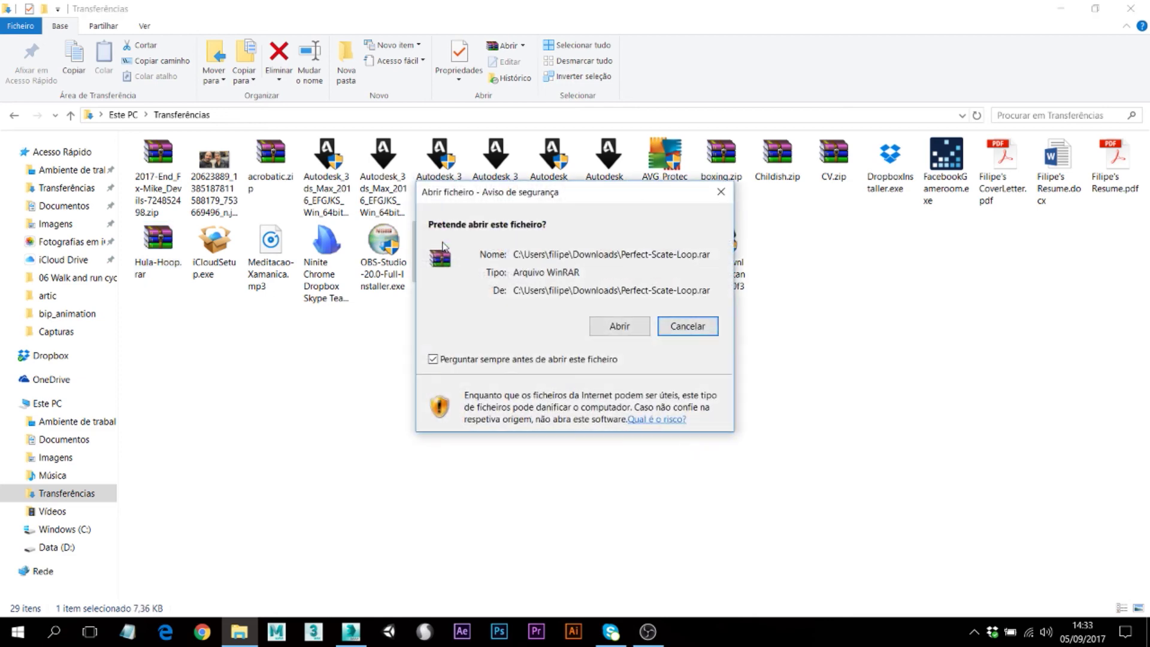
{"action": "left_click", "coordinate": [619, 327]}
{"action": "left_click", "coordinate": [295, 298]}
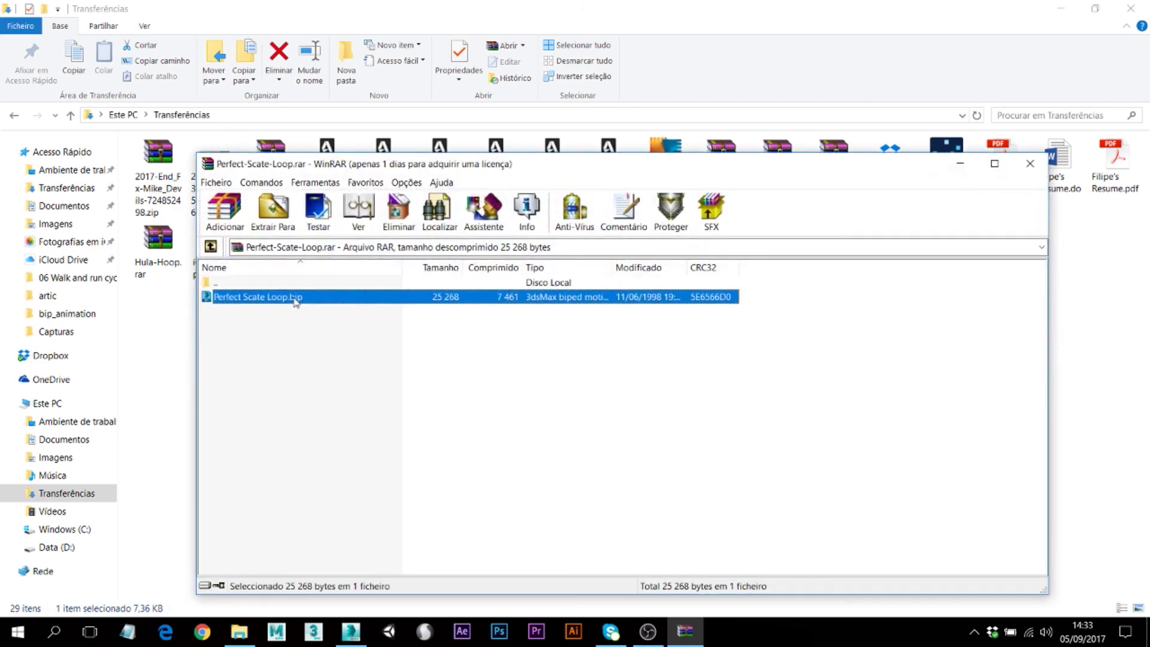
{"action": "right_click", "coordinate": [239, 632]}
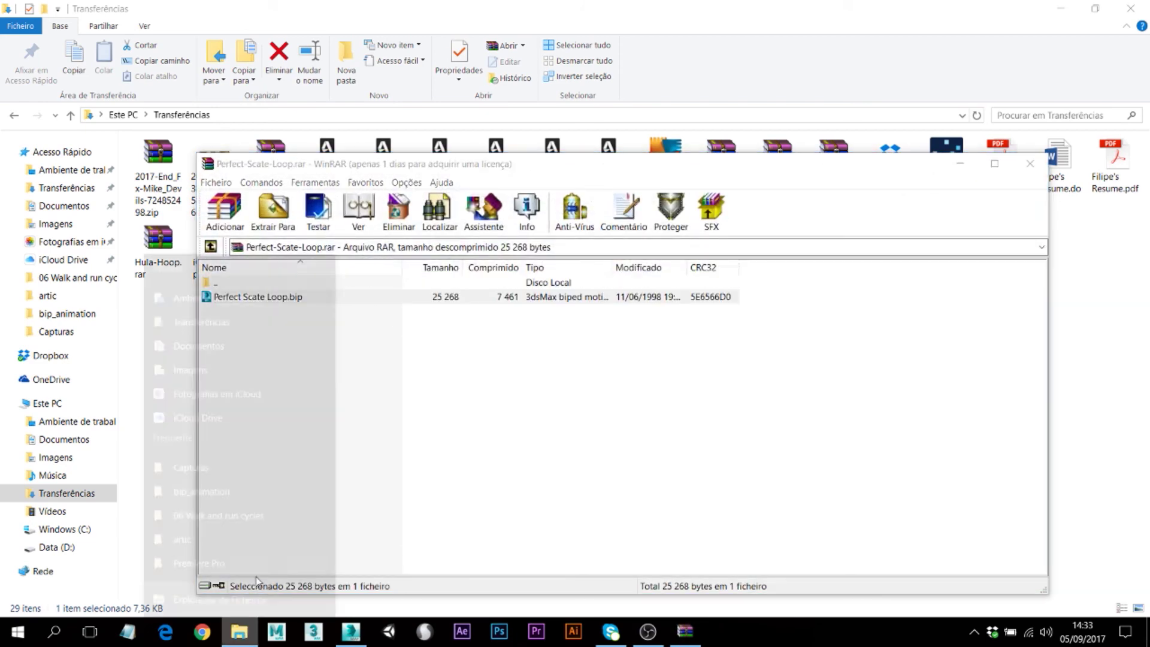
{"action": "left_click", "coordinate": [215, 444]}
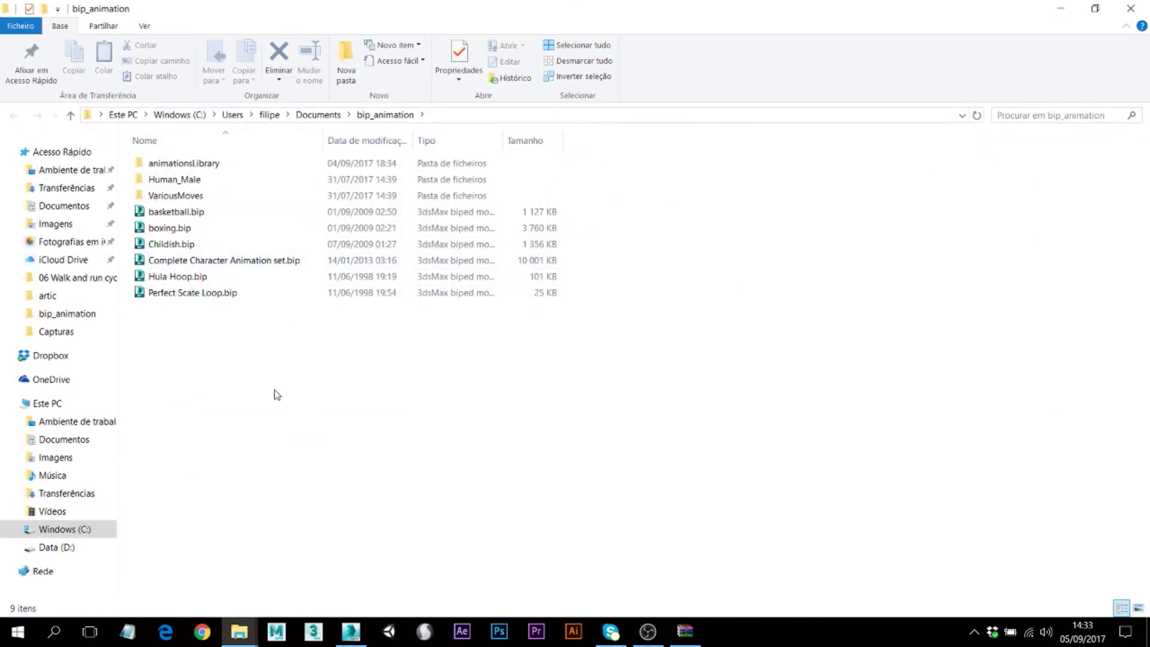
{"action": "left_click", "coordinate": [686, 631]}
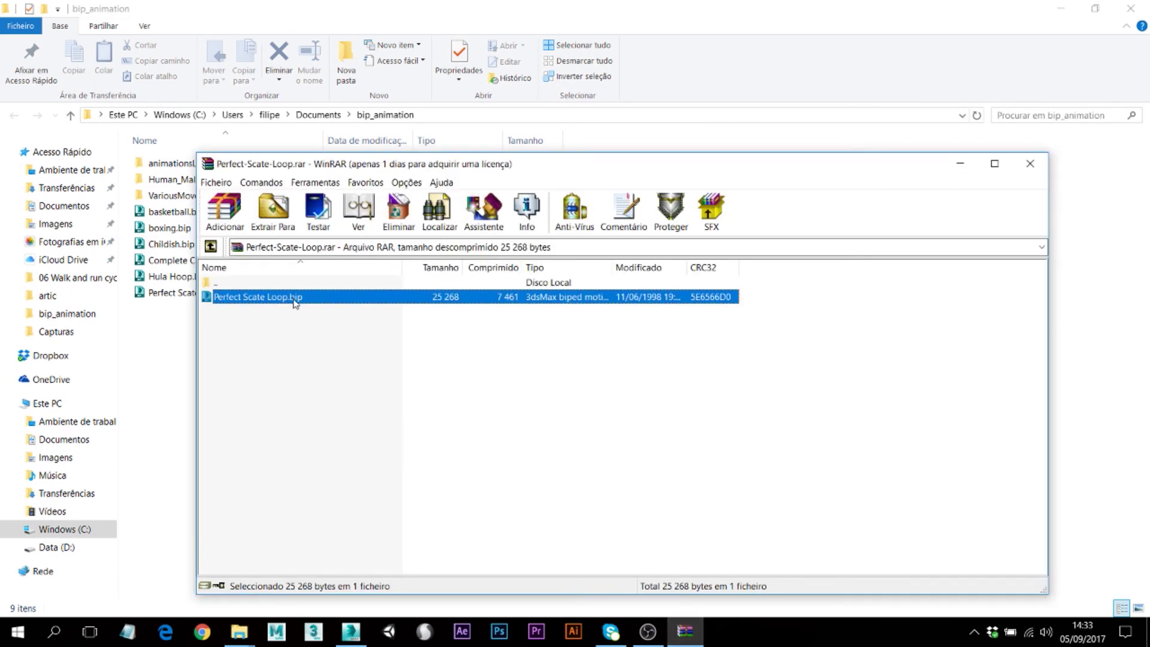
{"action": "left_click_drag", "start_coordinate": [233, 298], "coordinate": [184, 336]}
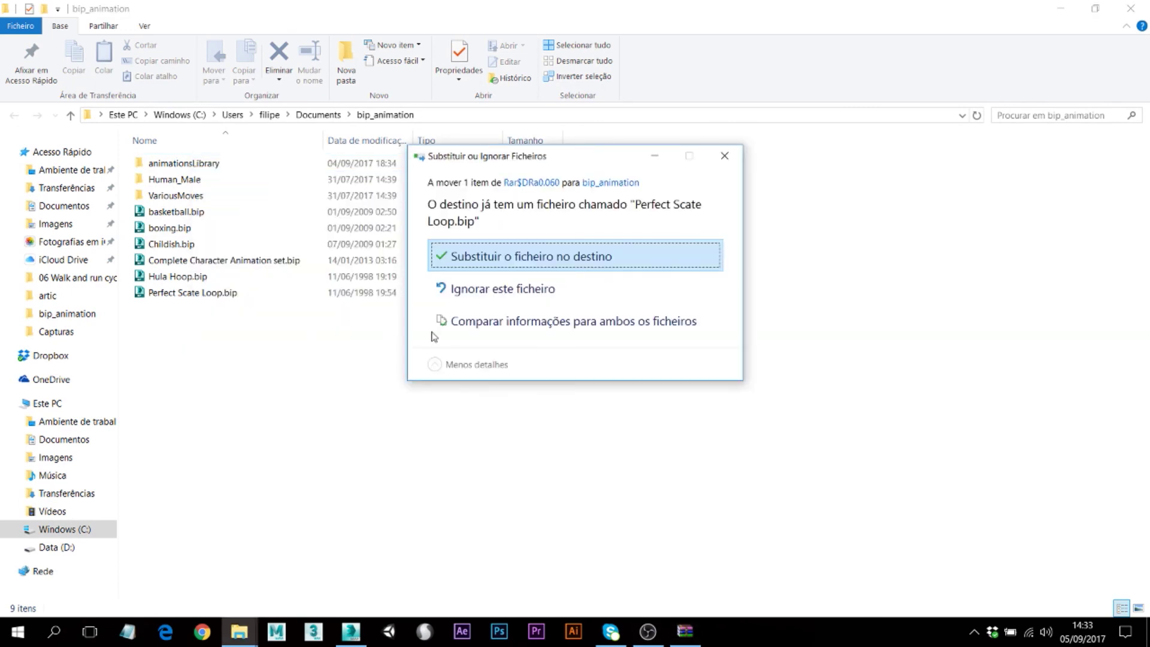
{"action": "left_click", "coordinate": [495, 257]}
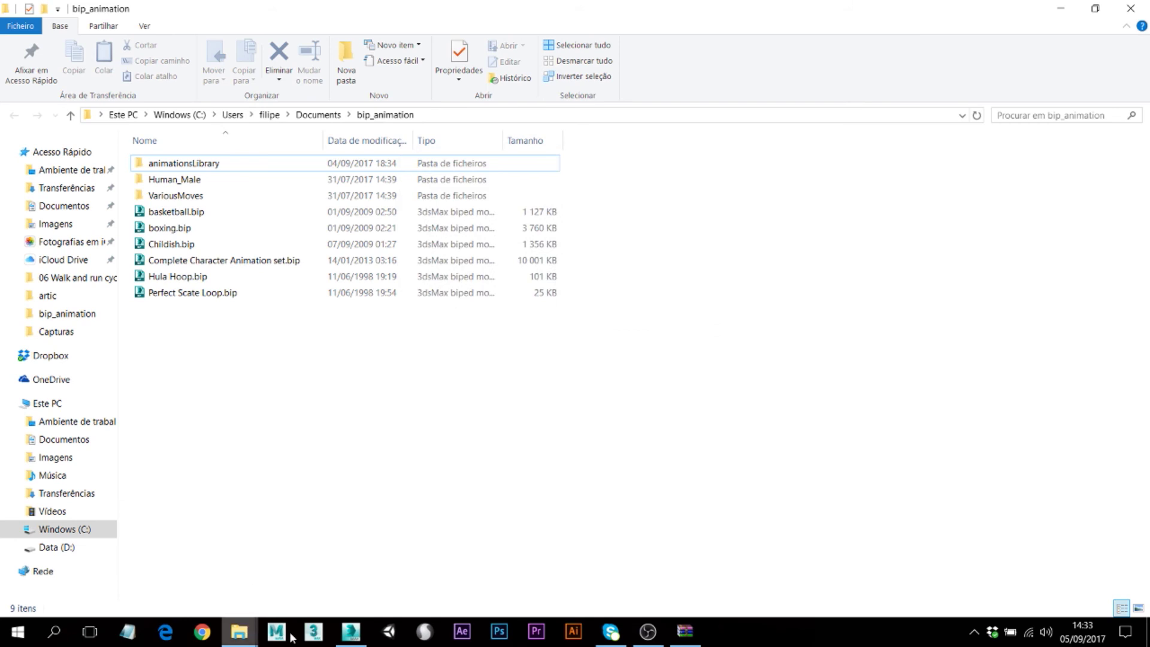
Step: Extract acrobatic.bip from acrobatic.zip in Transferências into the bip_animation folder and close the archive windows
{"action": "mouse_move", "coordinate": [252, 634]}
{"action": "left_click", "coordinate": [159, 563]}
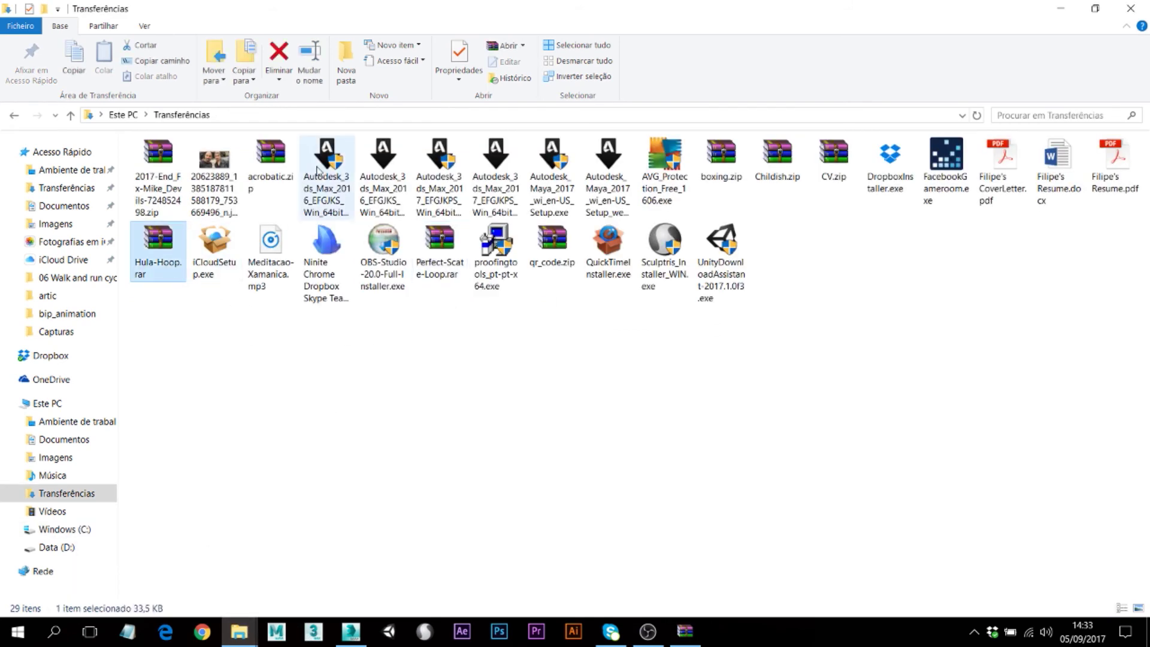
{"action": "double_click", "coordinate": [271, 173]}
{"action": "left_click", "coordinate": [239, 297]}
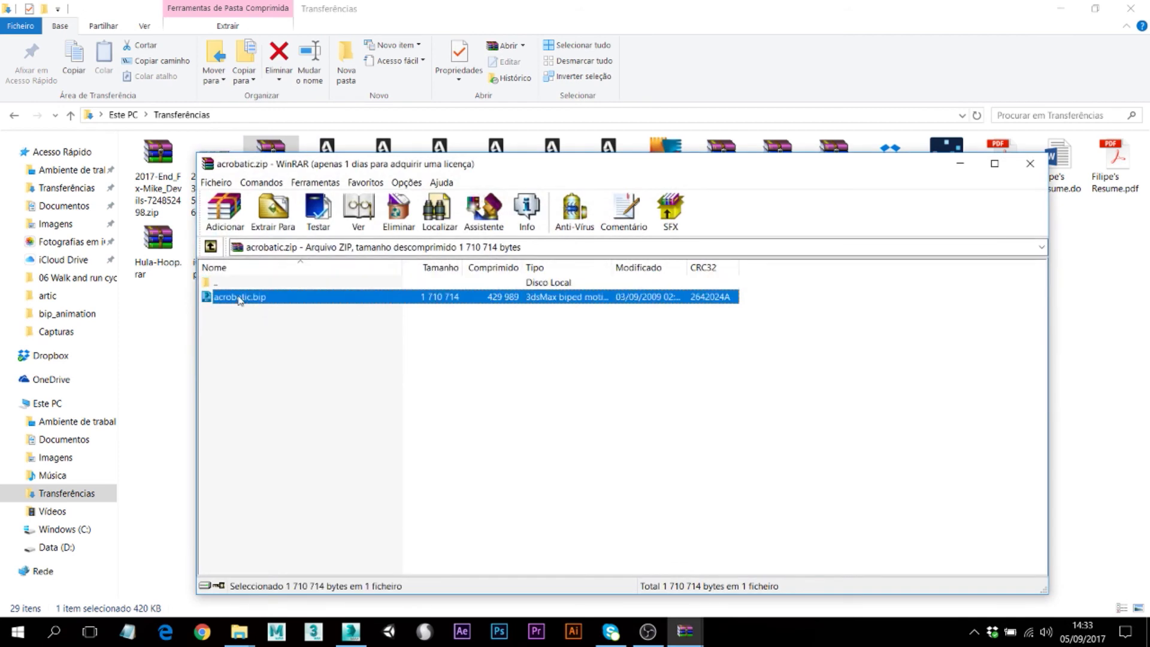
{"action": "mouse_move", "coordinate": [239, 632]}
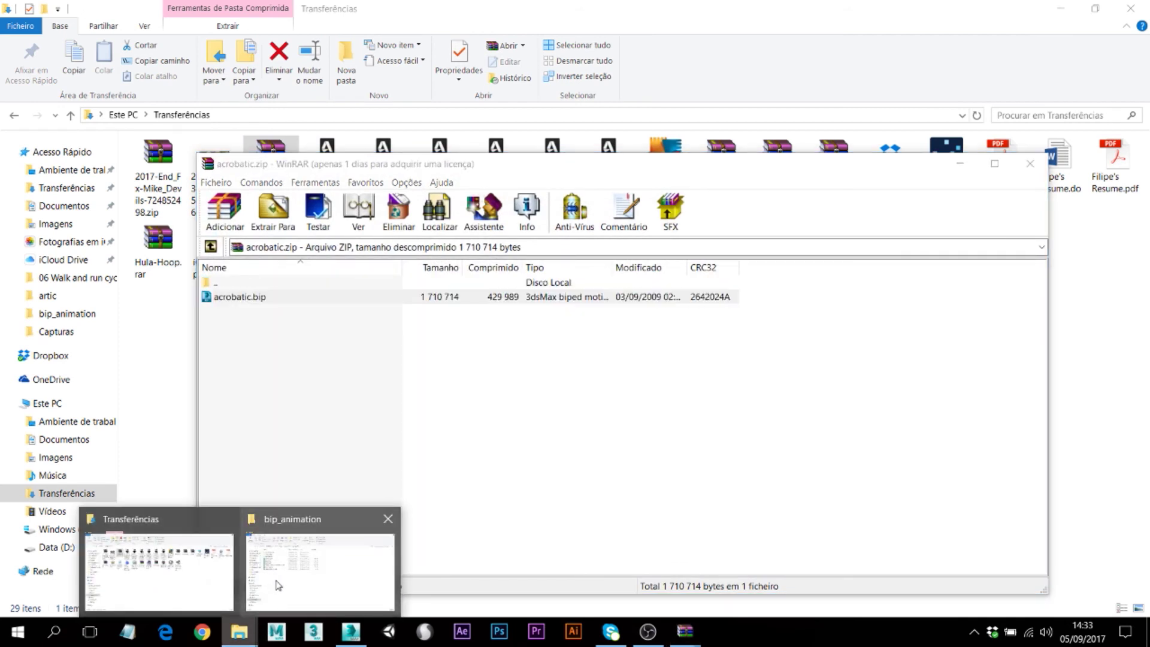
{"action": "left_click", "coordinate": [281, 586]}
{"action": "left_click", "coordinate": [686, 633]}
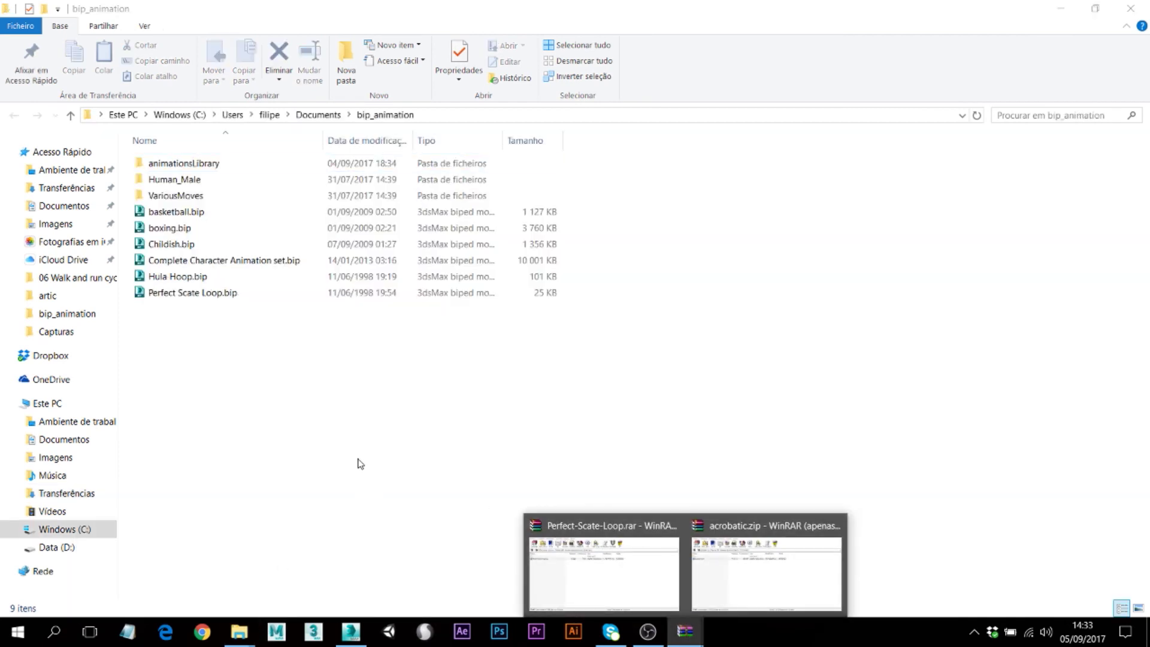
{"action": "left_click", "coordinate": [711, 579]}
{"action": "left_click_drag", "start_coordinate": [233, 302], "coordinate": [178, 333]}
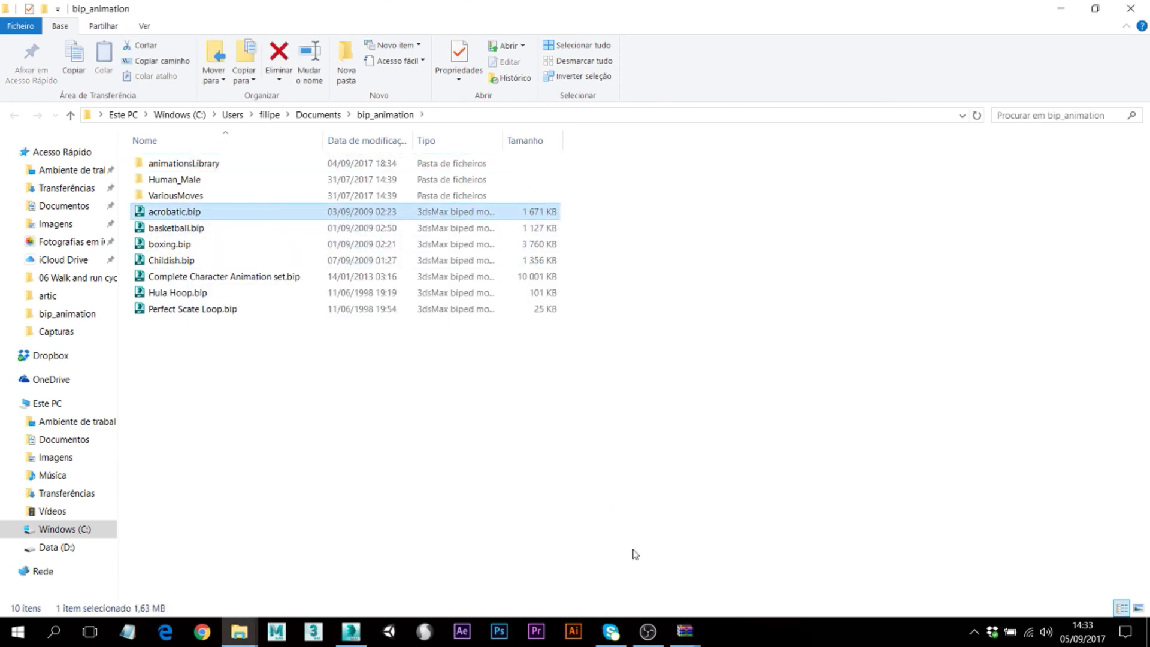
{"action": "mouse_move", "coordinate": [689, 626]}
{"action": "left_click", "coordinate": [835, 526]}
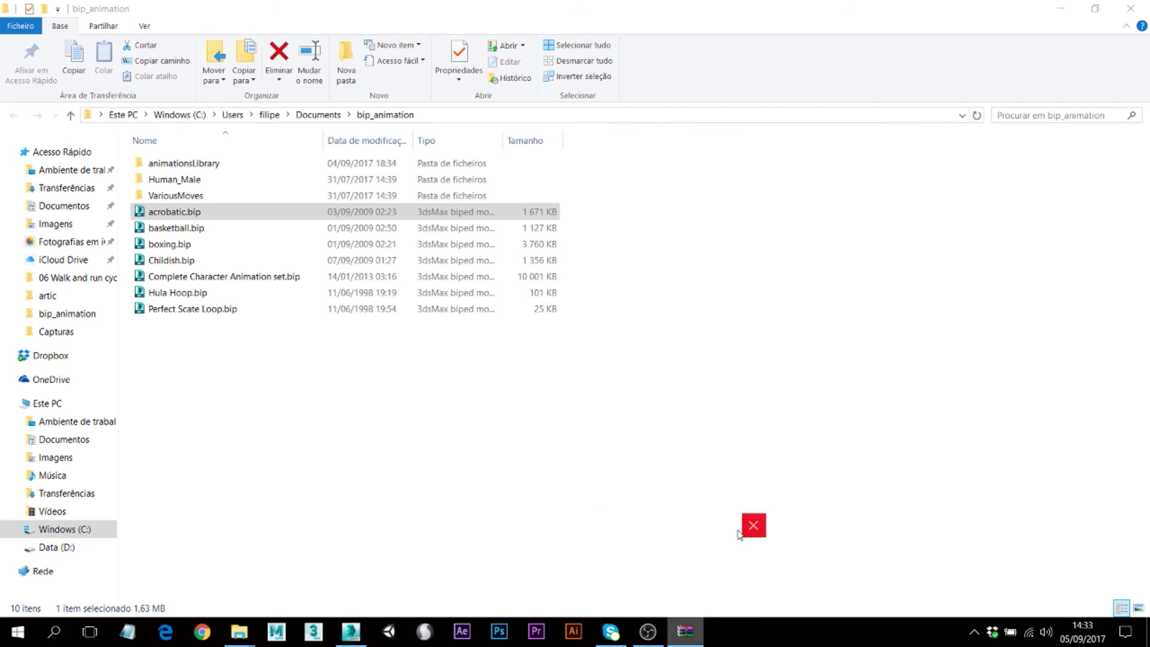
Step: Switch to 3ds Max and load acrobatic.bip from the bip_animation folder onto the biped, dismissing the file format notice
{"action": "left_click", "coordinate": [351, 631]}
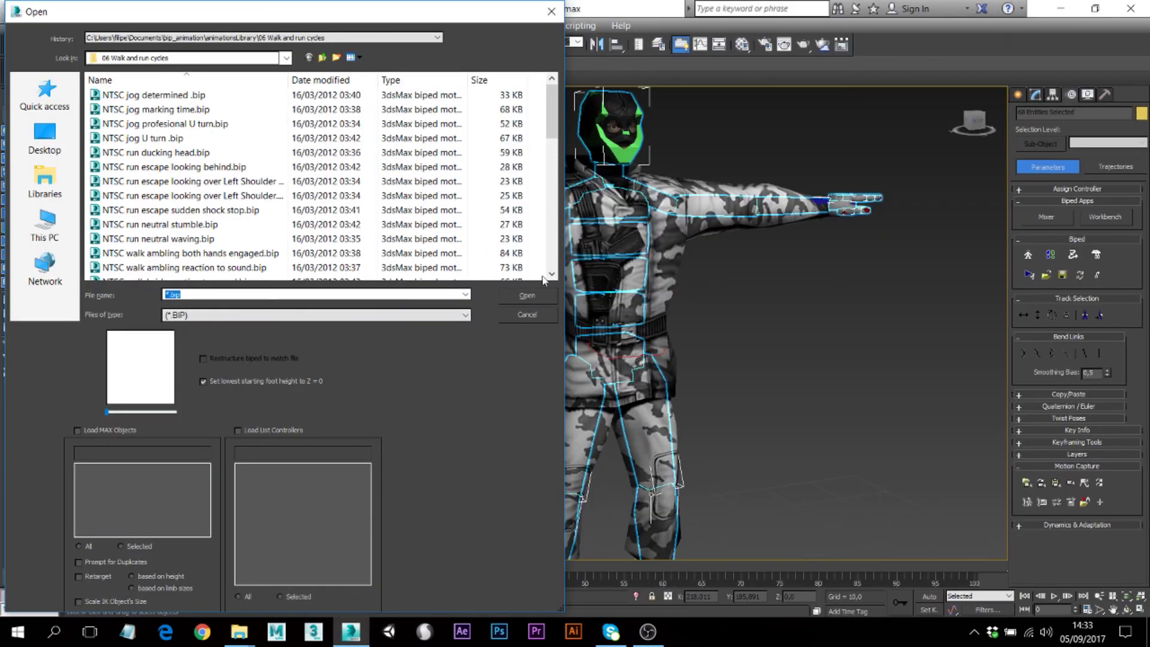
{"action": "left_click", "coordinate": [378, 211]}
{"action": "key", "text": "BackSpace"}
{"action": "scroll", "coordinate": [378, 217], "scroll_direction": "down", "scroll_amount": 5}
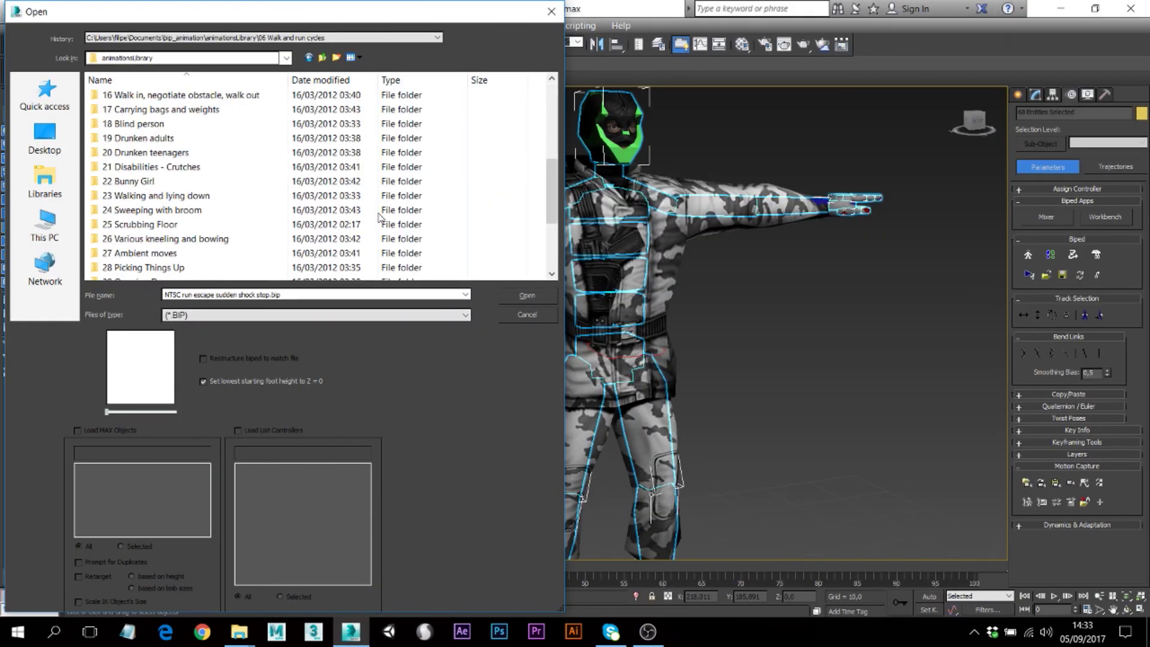
{"action": "key", "text": "BackSpace"}
{"action": "left_click", "coordinate": [135, 139]}
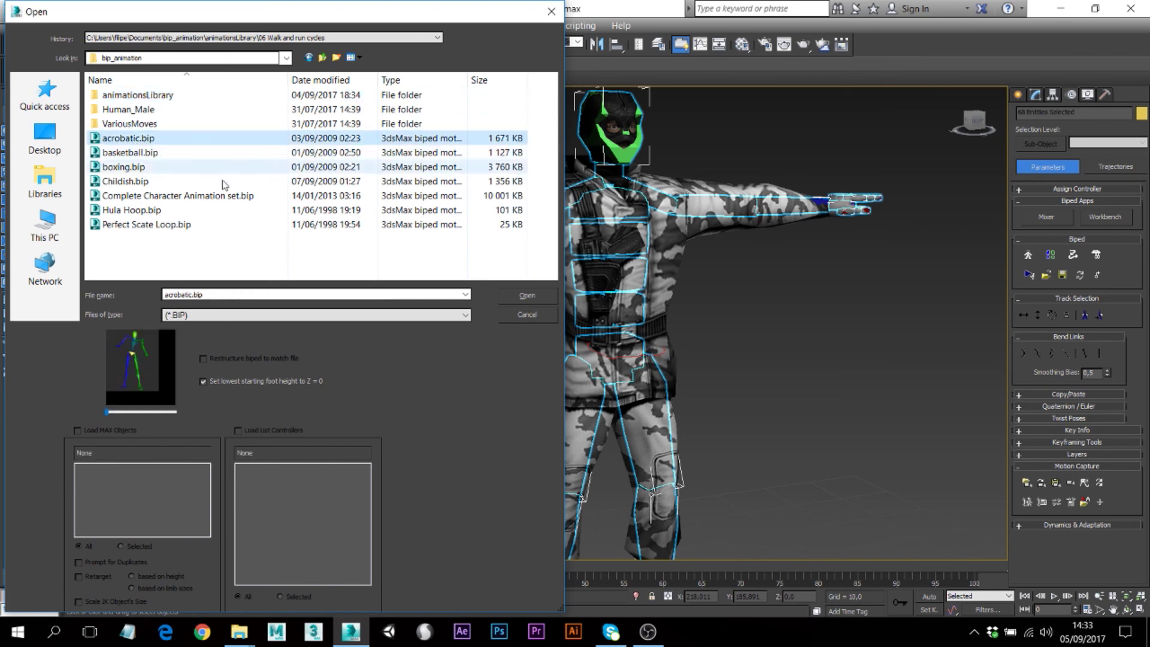
{"action": "left_click", "coordinate": [537, 300]}
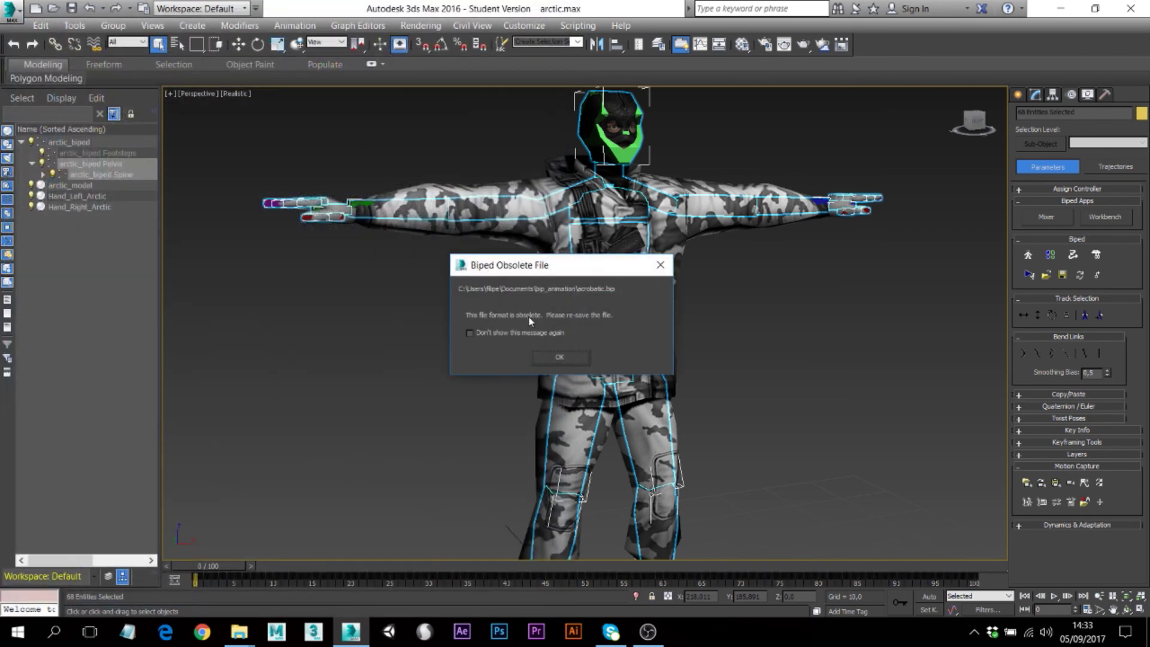
{"action": "left_click", "coordinate": [596, 477]}
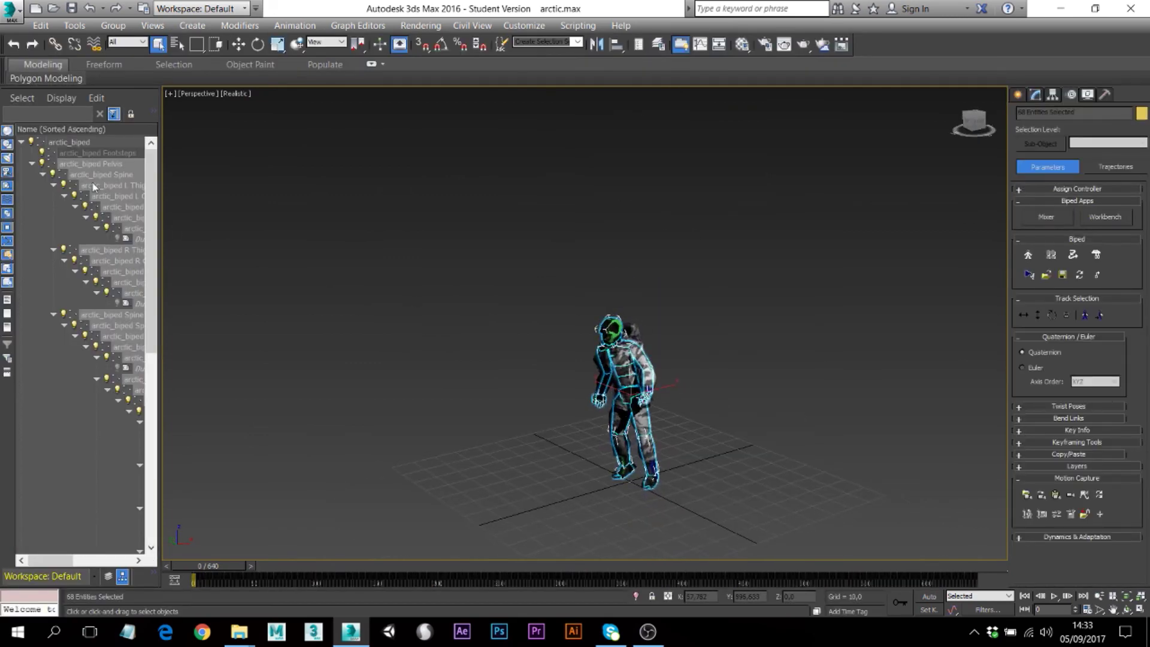
Step: Hide the selected biped bones and play the acrobatic animation on the character, viewing it from several angles
{"action": "right_click", "coordinate": [152, 179]}
{"action": "left_click", "coordinate": [188, 298]}
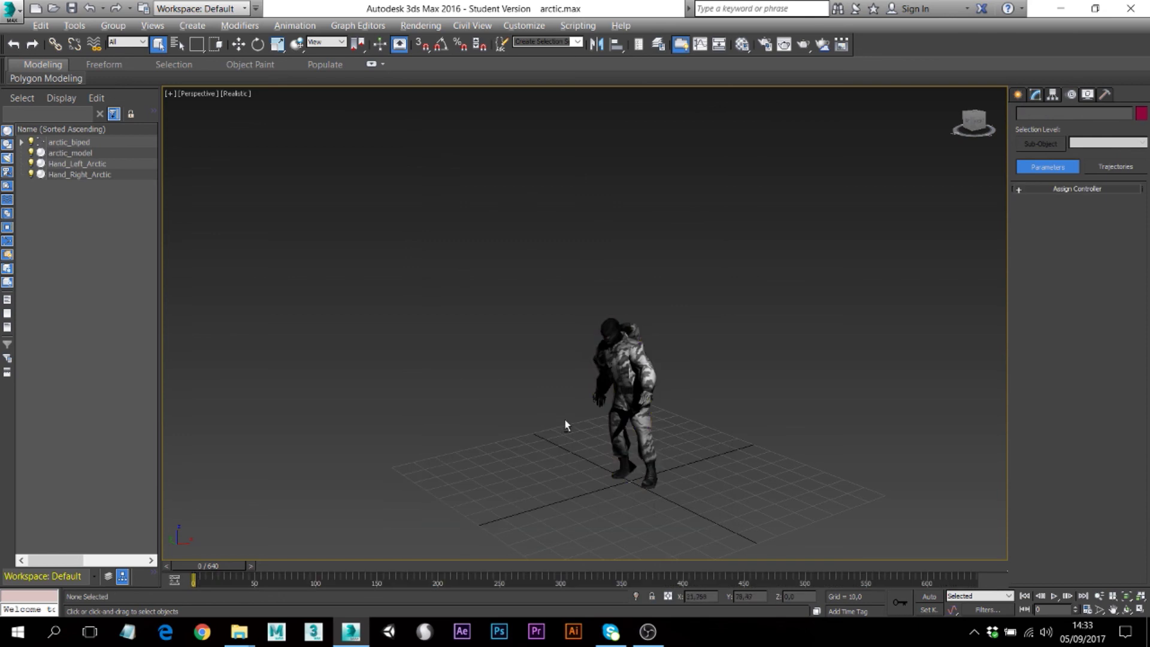
{"action": "middle_click_drag", "start_coordinate": [777, 421], "coordinate": [674, 465], "text": "alt"}
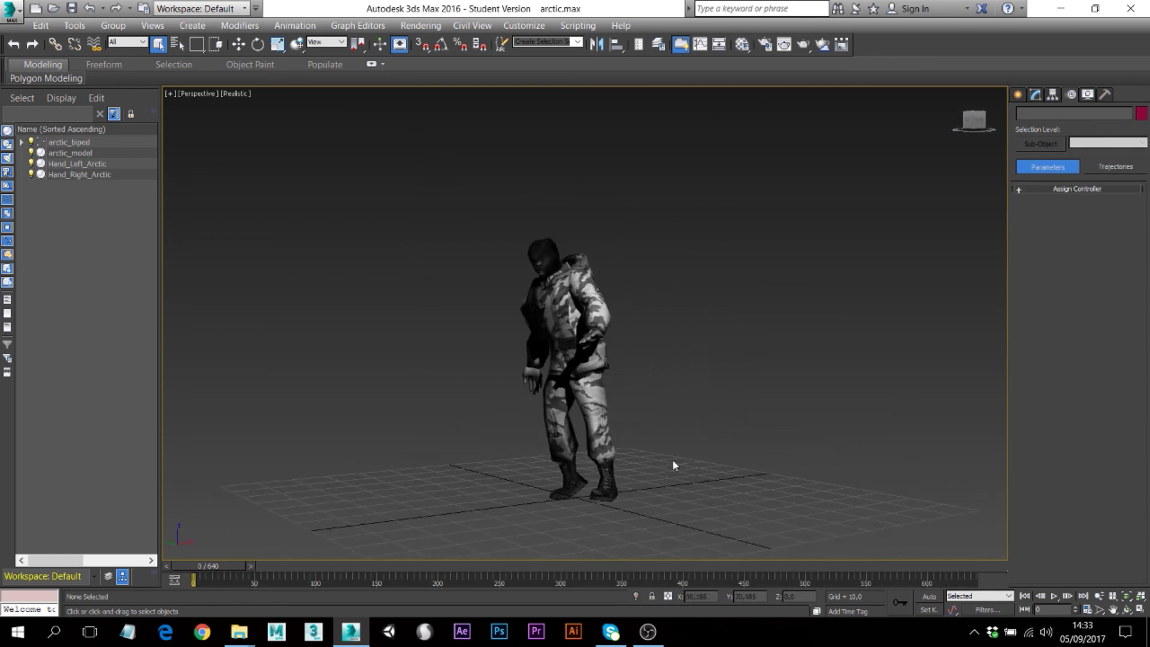
{"action": "left_click", "coordinate": [1054, 596]}
{"action": "scroll", "coordinate": [742, 470], "scroll_direction": "down", "scroll_amount": 3}
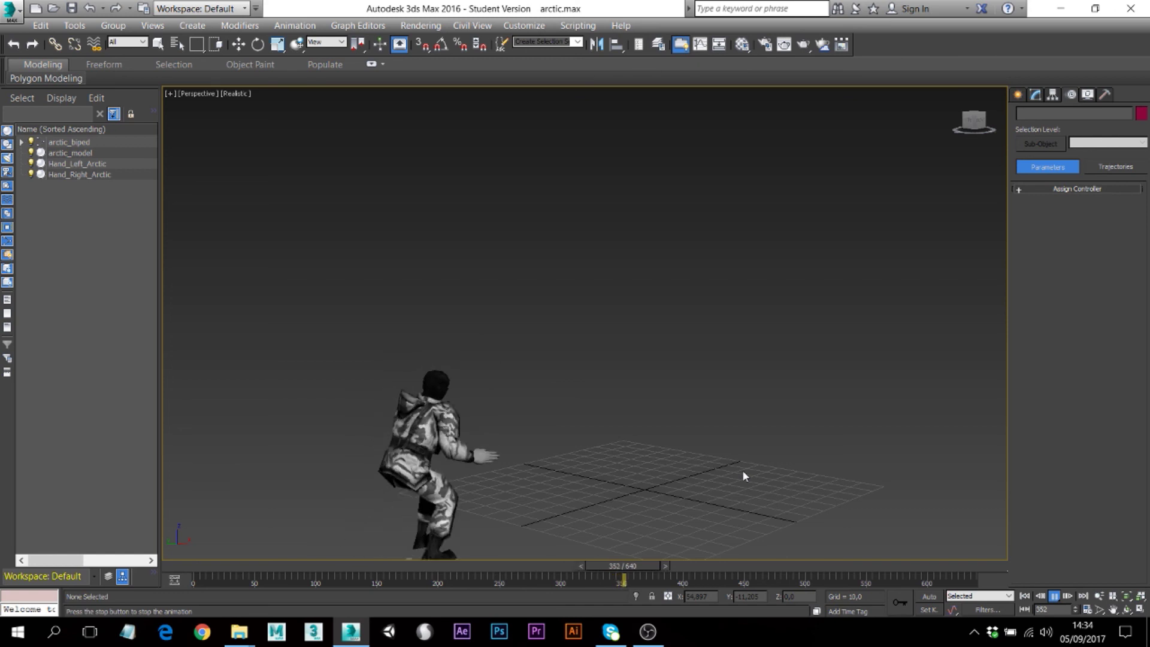
{"action": "middle_click_drag", "start_coordinate": [742, 470], "coordinate": [616, 457], "text": "alt"}
{"action": "middle_click_drag", "start_coordinate": [737, 450], "coordinate": [802, 435], "text": "alt"}
{"action": "scroll", "coordinate": [803, 427], "scroll_direction": "down", "scroll_amount": 5}
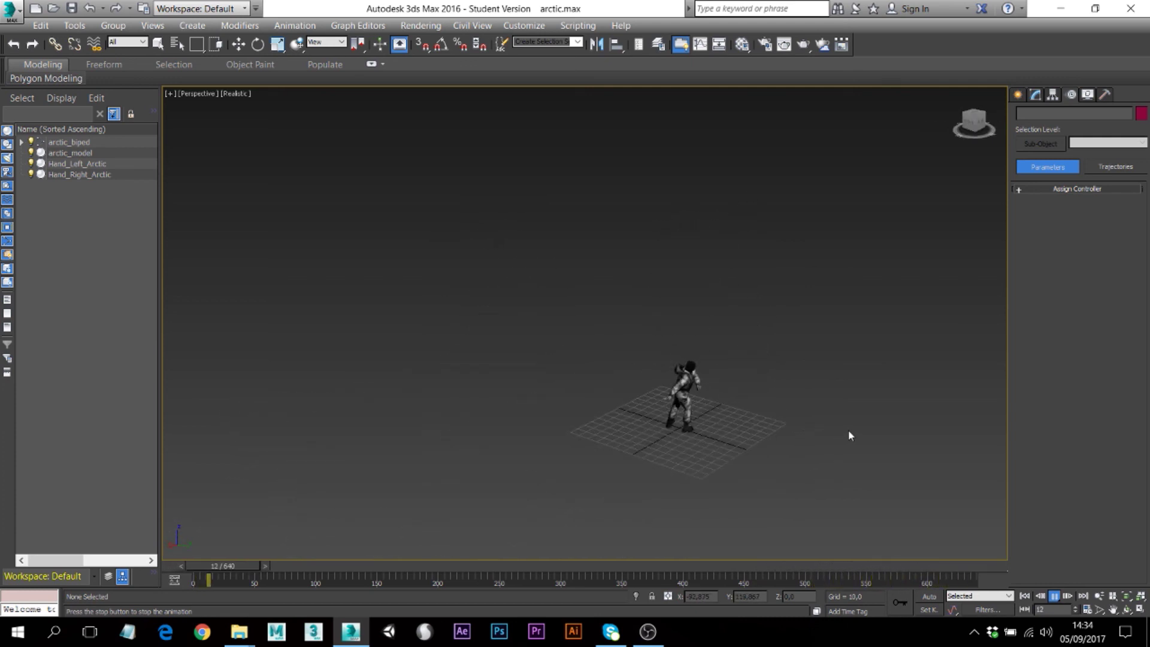
{"action": "scroll", "coordinate": [796, 430], "scroll_direction": "up", "scroll_amount": 3}
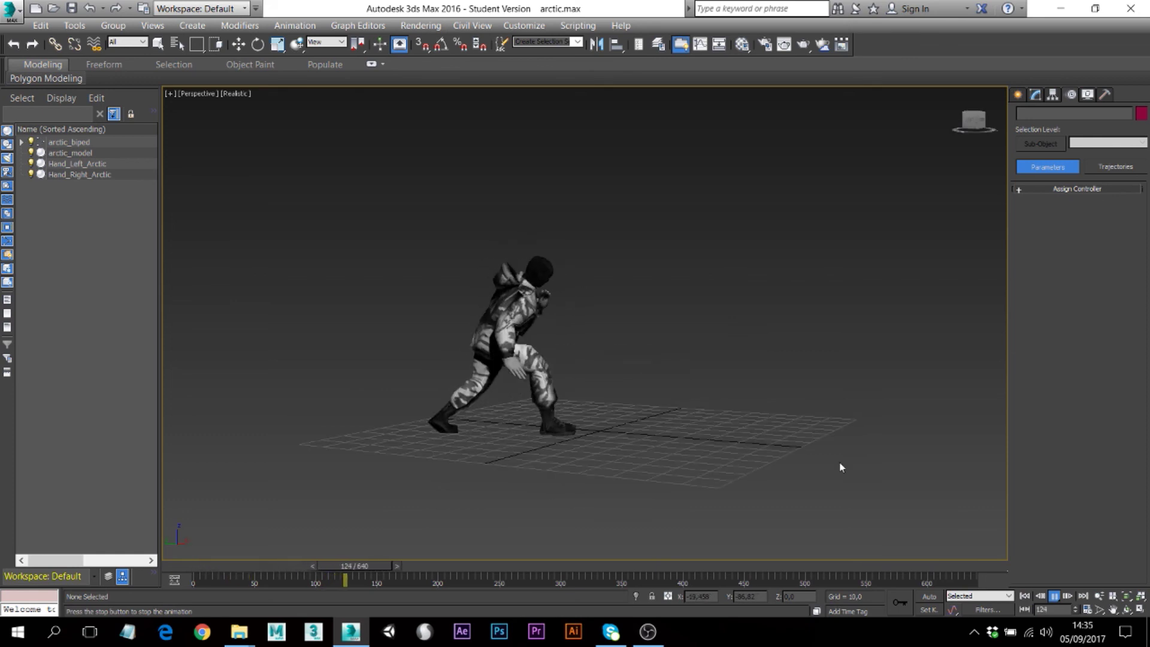